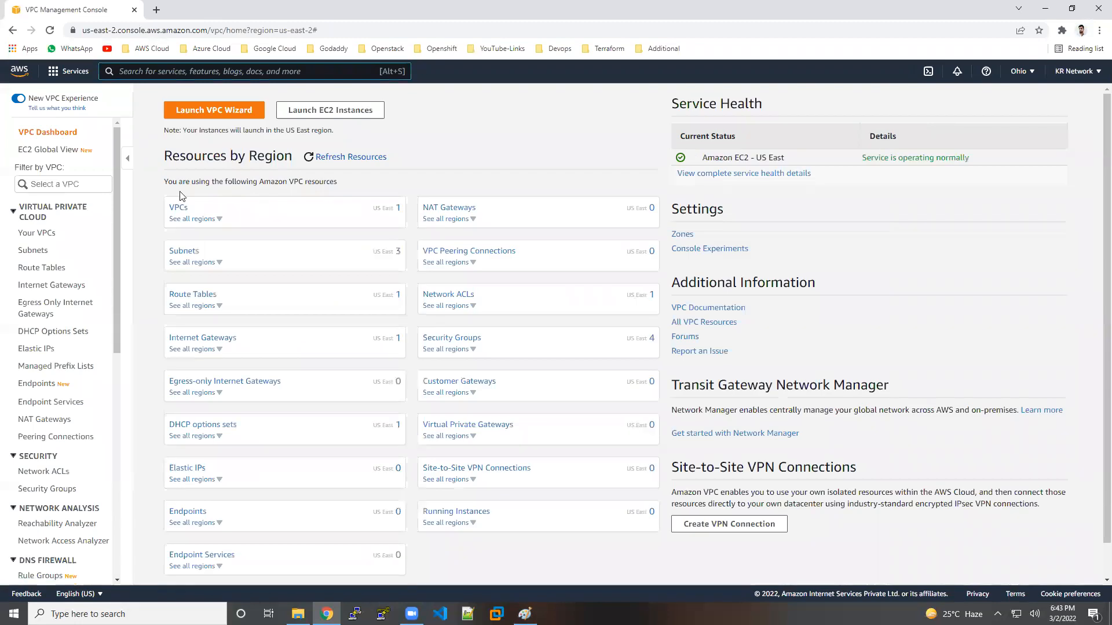
Step: Open the list of VPCs and check the existing VPC's IPv4 CIDR and its Default VPC setting
click(49, 239)
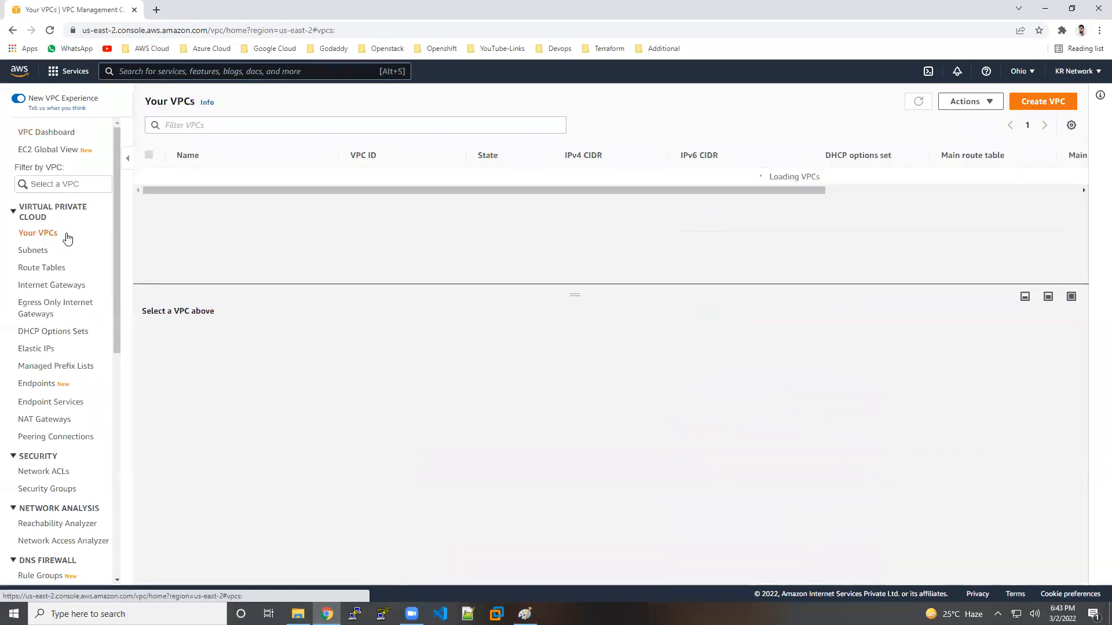
click(331, 179)
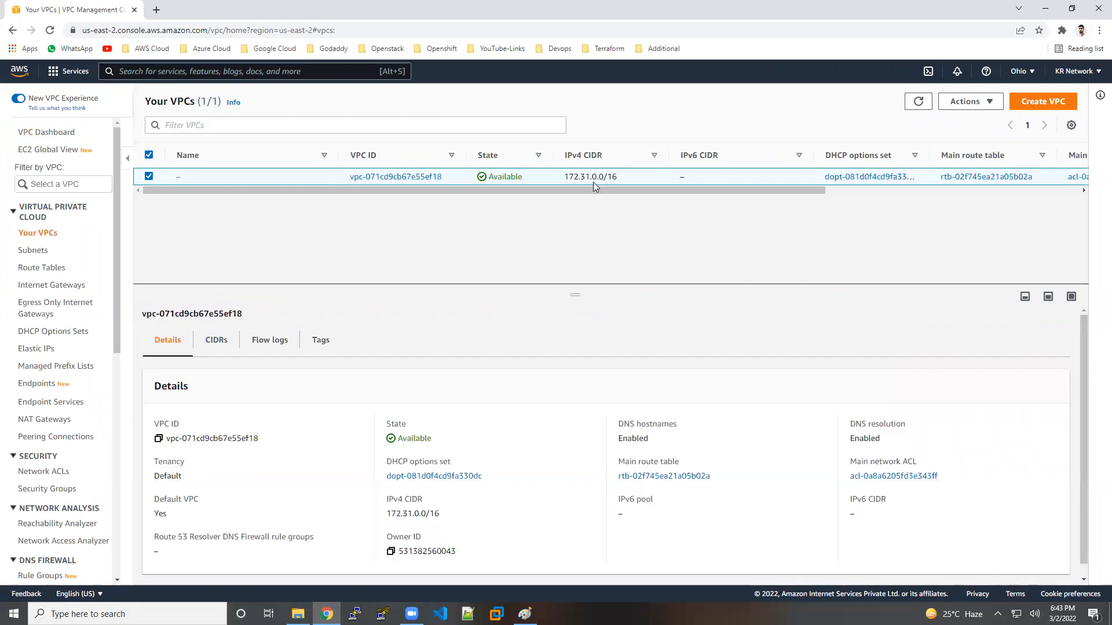
drag(573, 176, 593, 177)
drag(183, 499, 166, 507)
double_click(162, 513)
Step: Start creating a VPC and set its name tag to krnetwork-prod-network, following the plan in the Paint diagram
click(1030, 104)
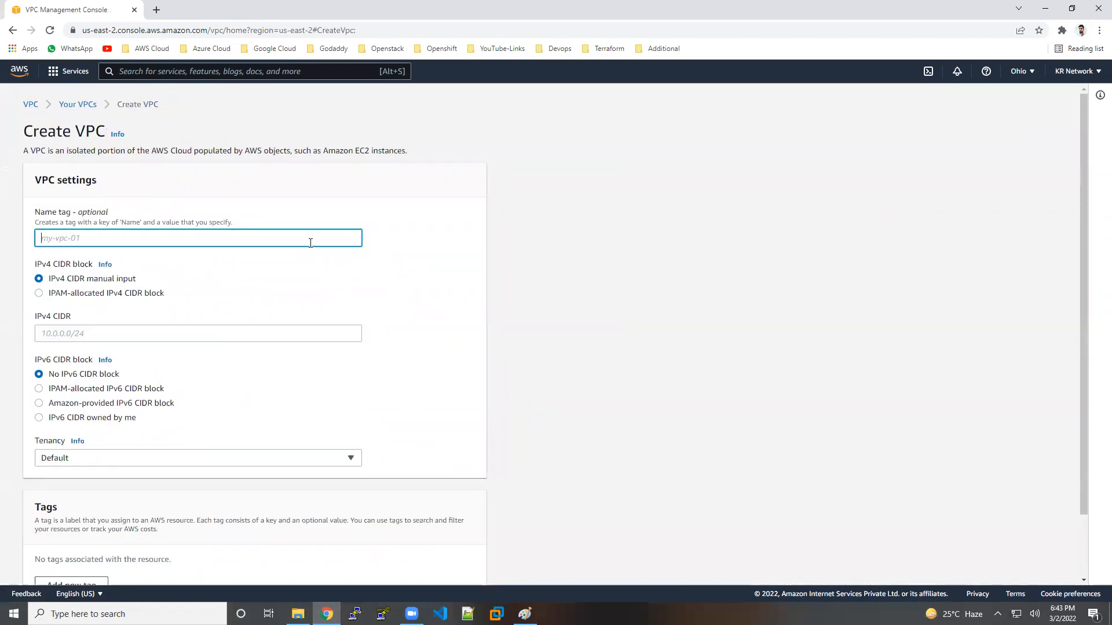
click(524, 614)
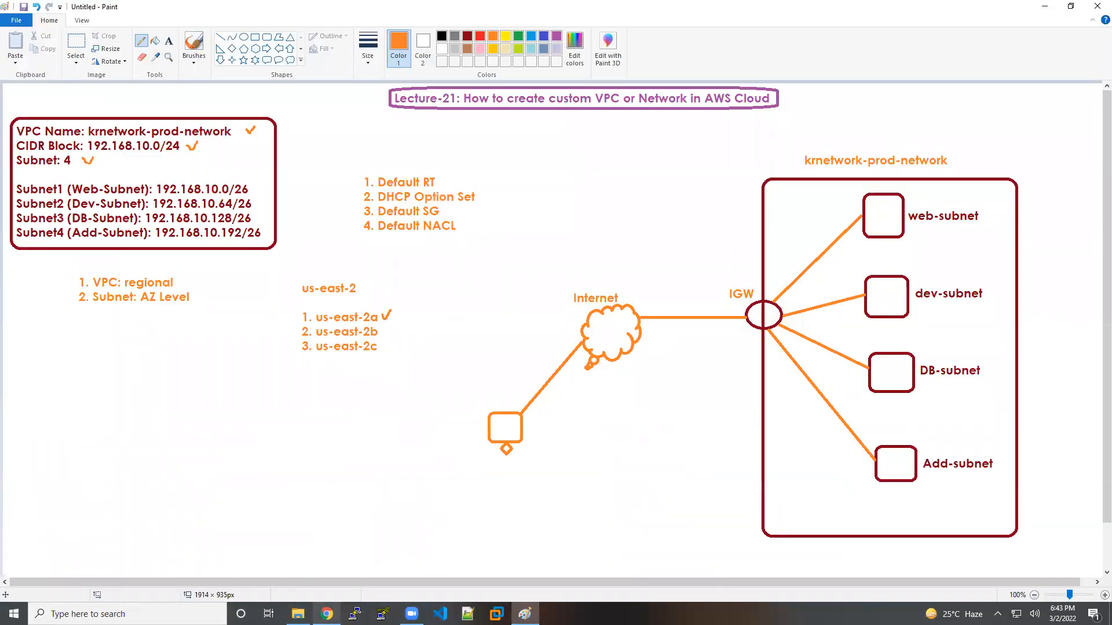
key(alt+Tab)
text(krne)
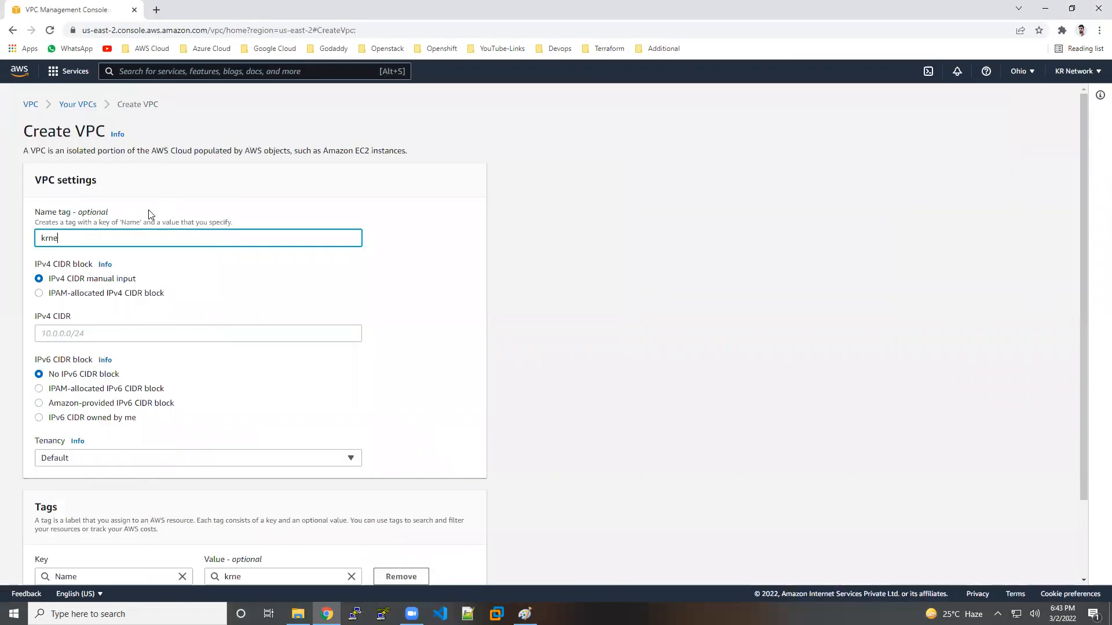
text(twork-prod-network)
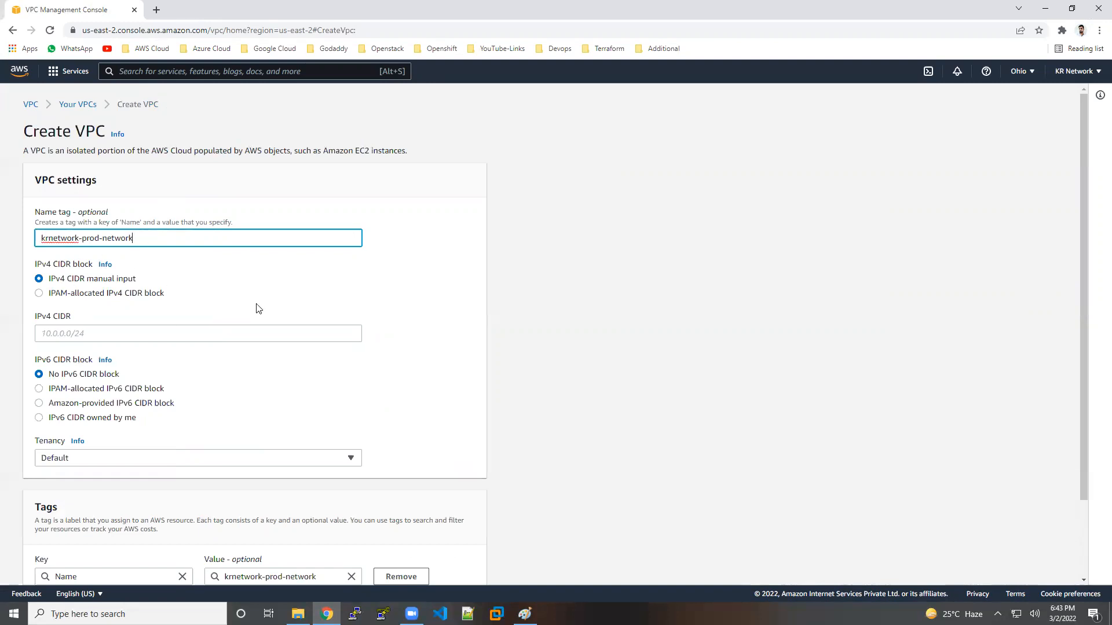
Step: Set the new VPC's IPv4 CIDR to 192.168.10.0/24
click(111, 335)
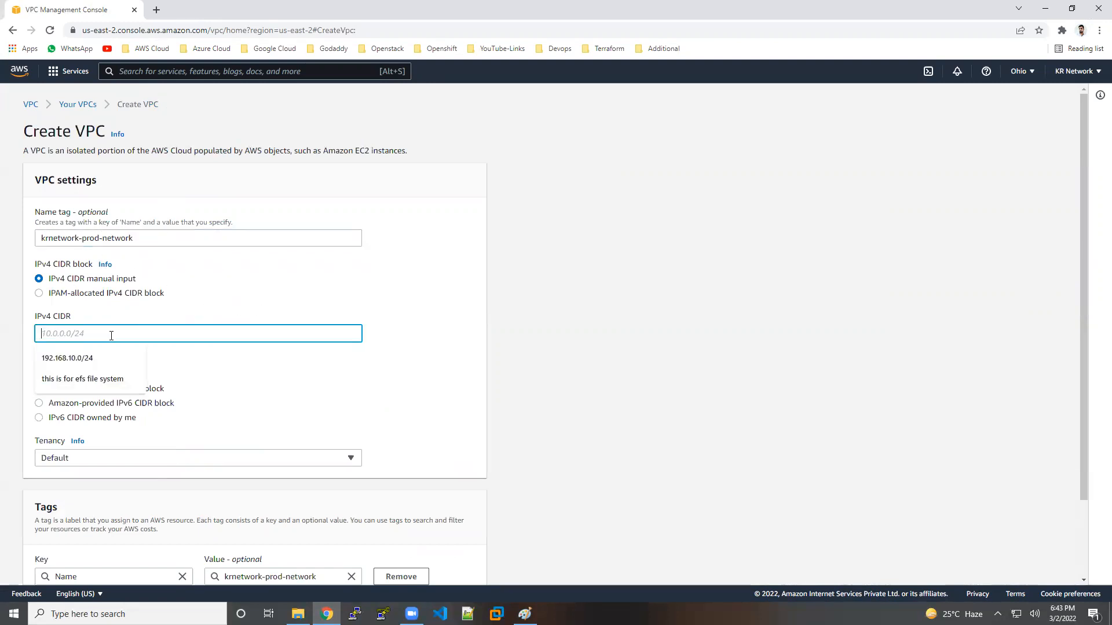
drag(33, 322, 71, 327)
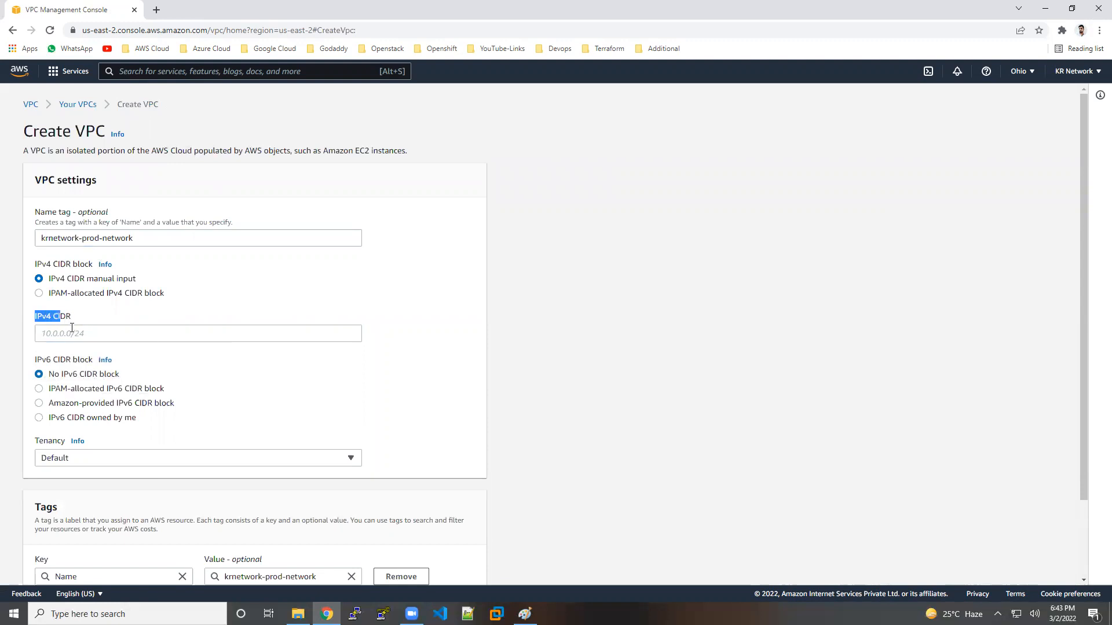
click(70, 336)
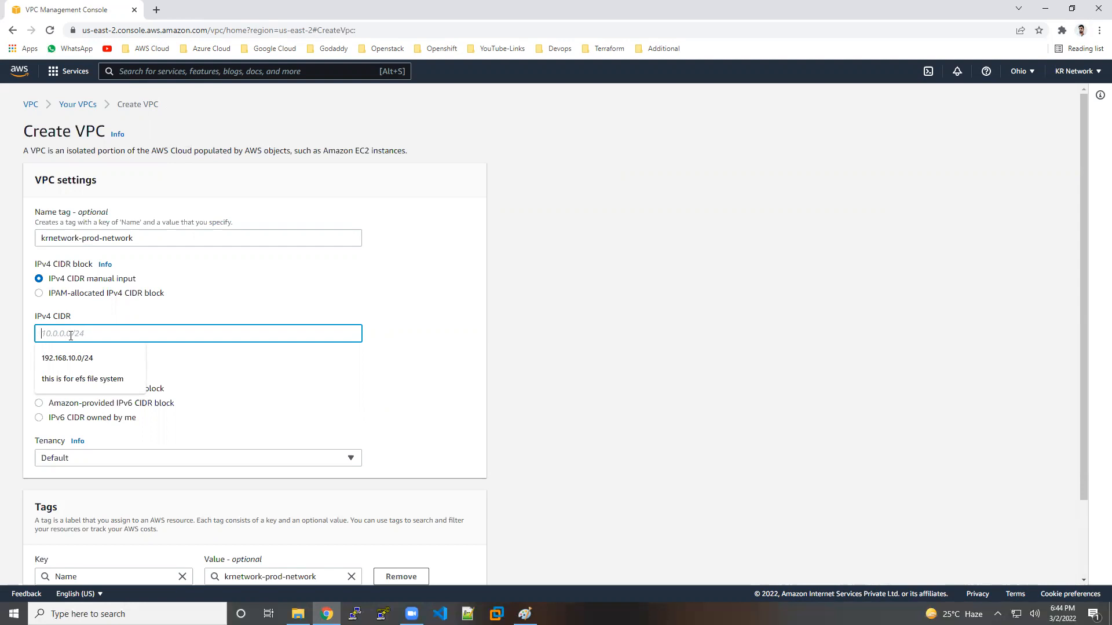
text(192.168)
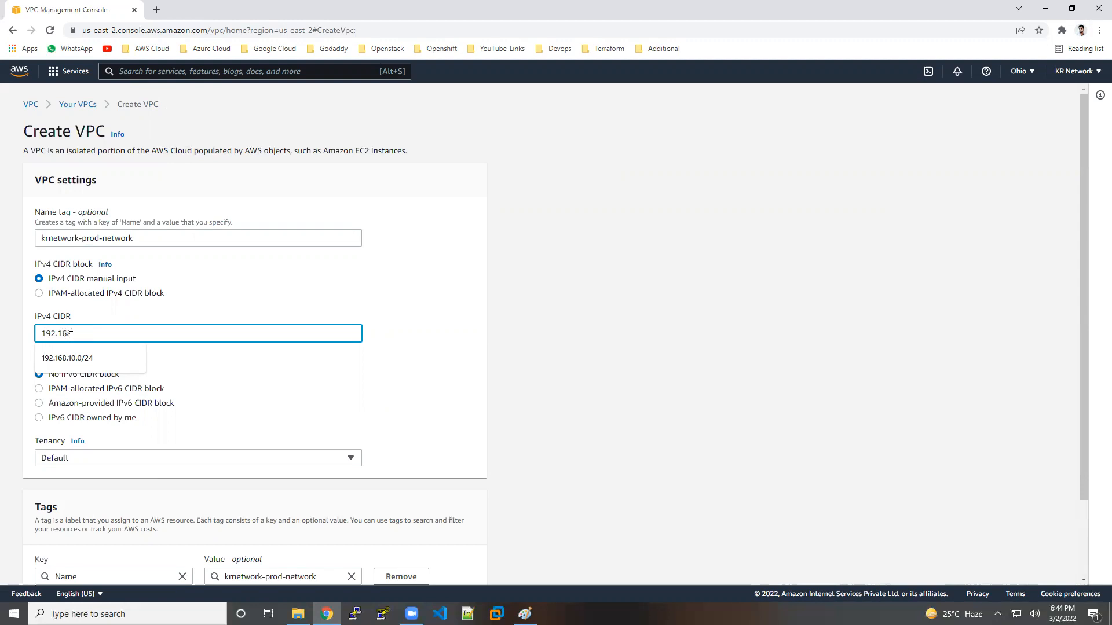
text(.10.0/24)
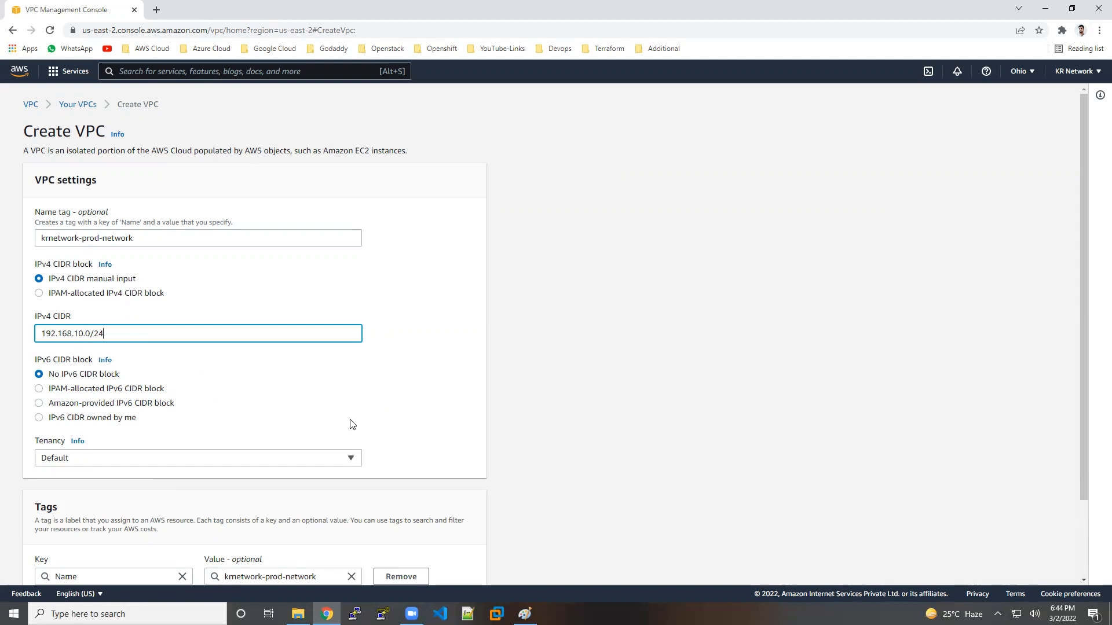
Step: Keep the Default tenancy without an IPv6 CIDR block and create the VPC
scroll(351, 425, down, 2)
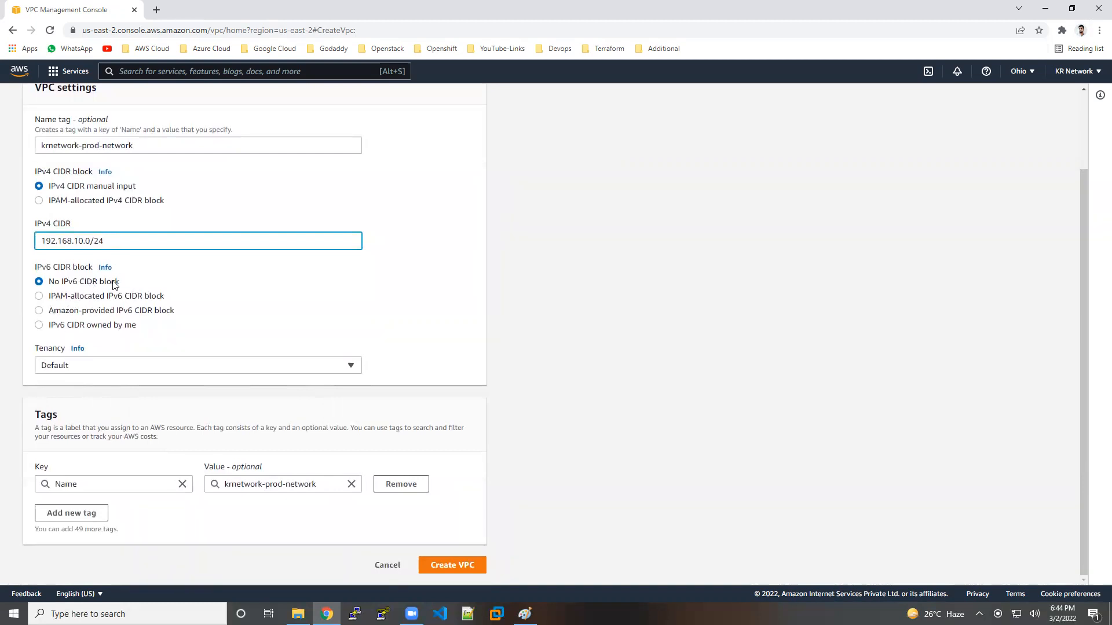
click(62, 368)
click(58, 380)
click(64, 369)
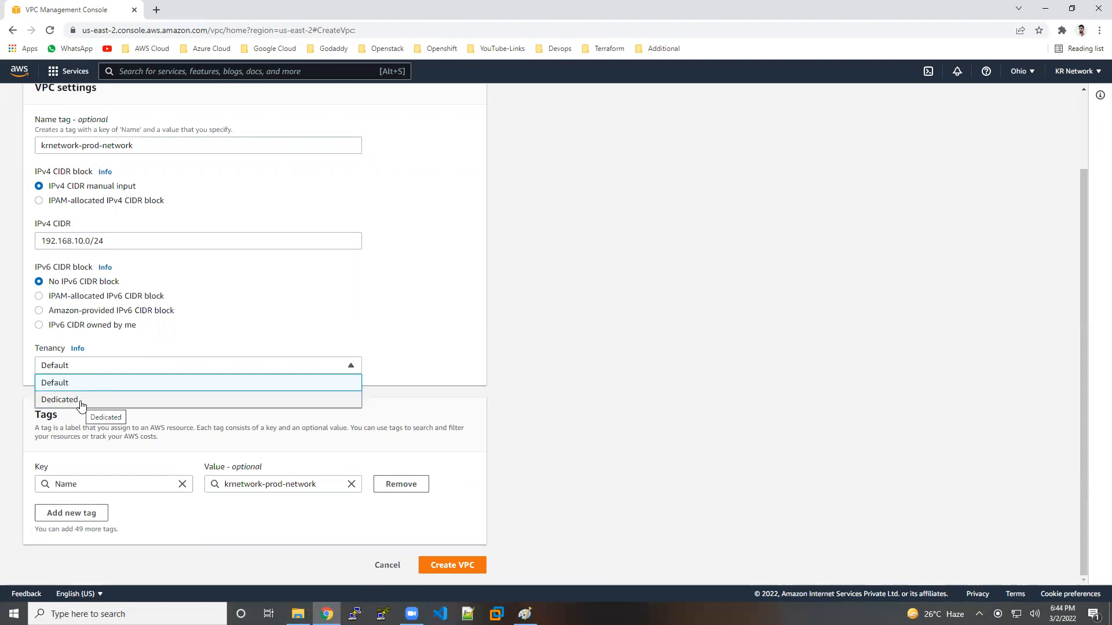
click(78, 383)
drag(39, 348, 56, 351)
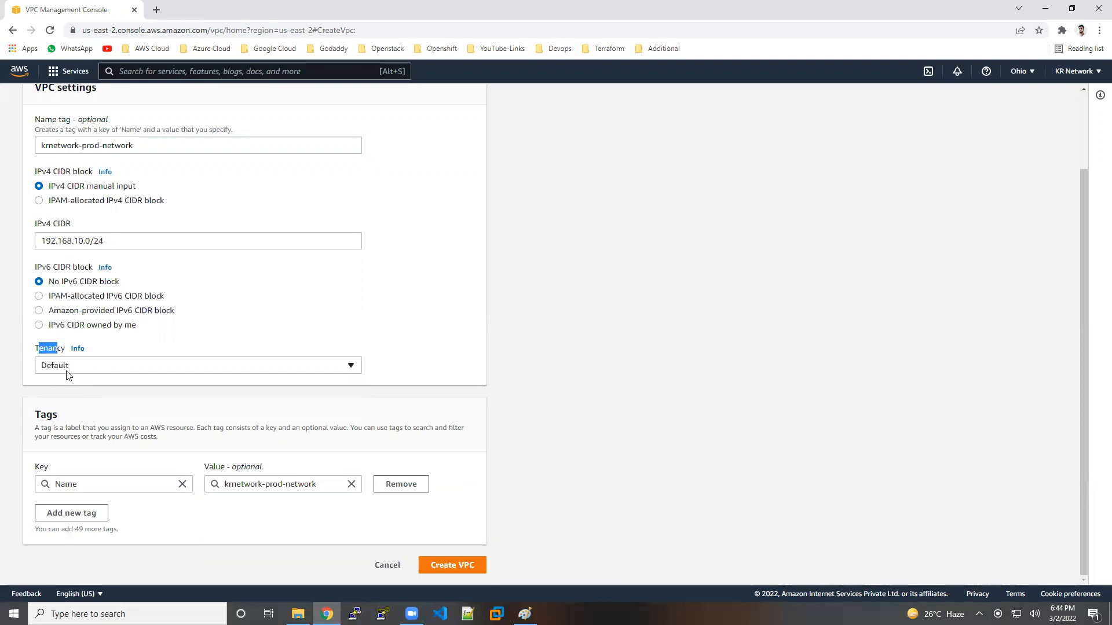
click(432, 561)
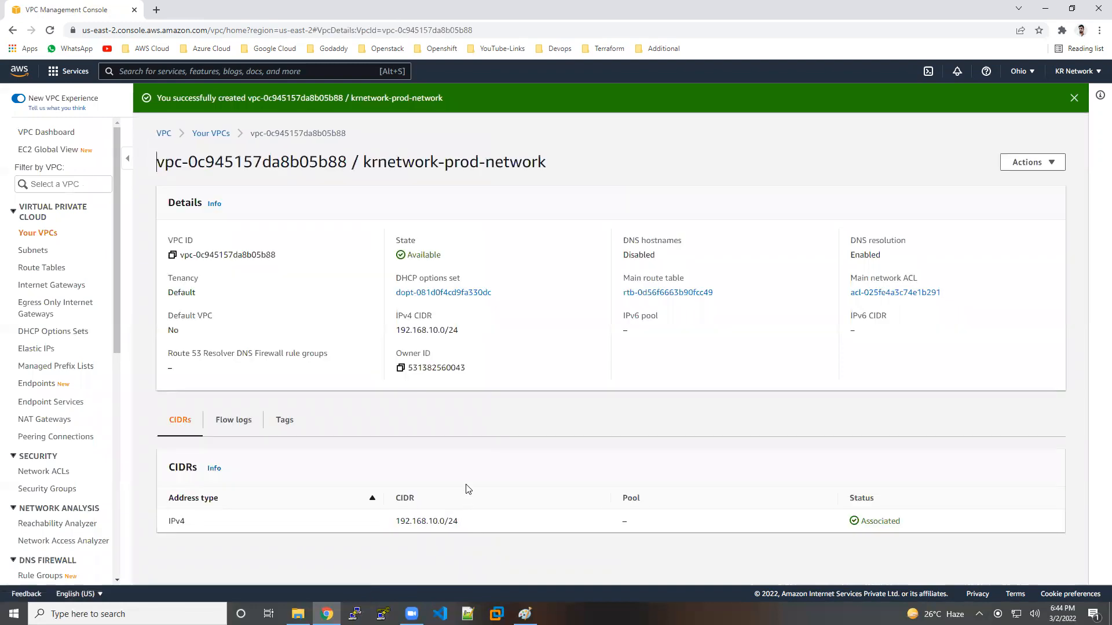
Step: Dismiss the creation notice, return to the list of VPCs and review the network plan in Paint
click(1073, 100)
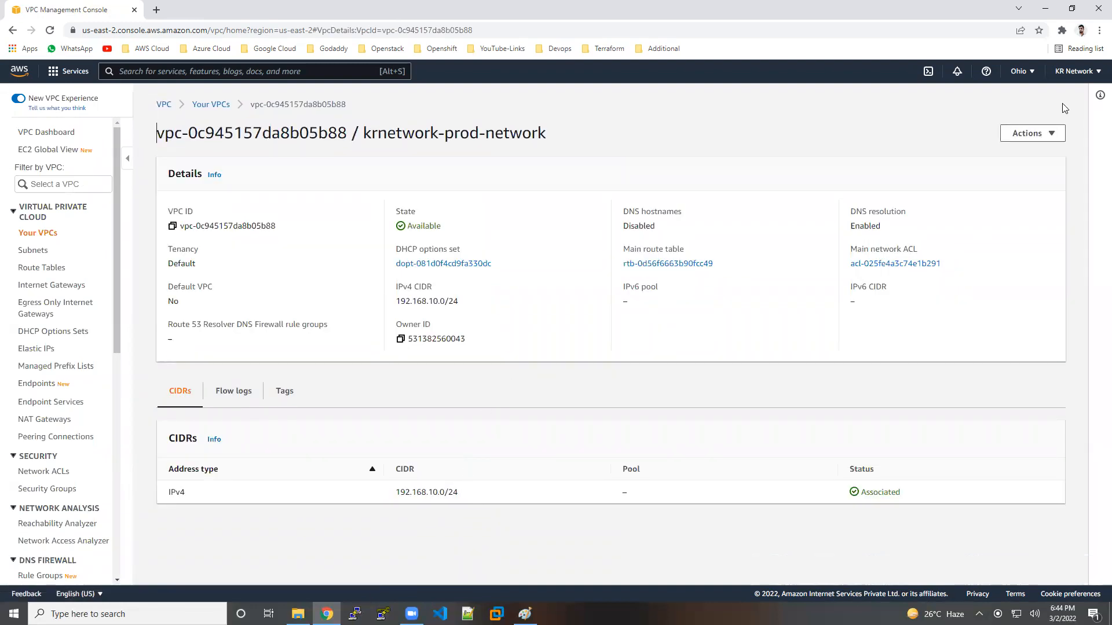
click(42, 236)
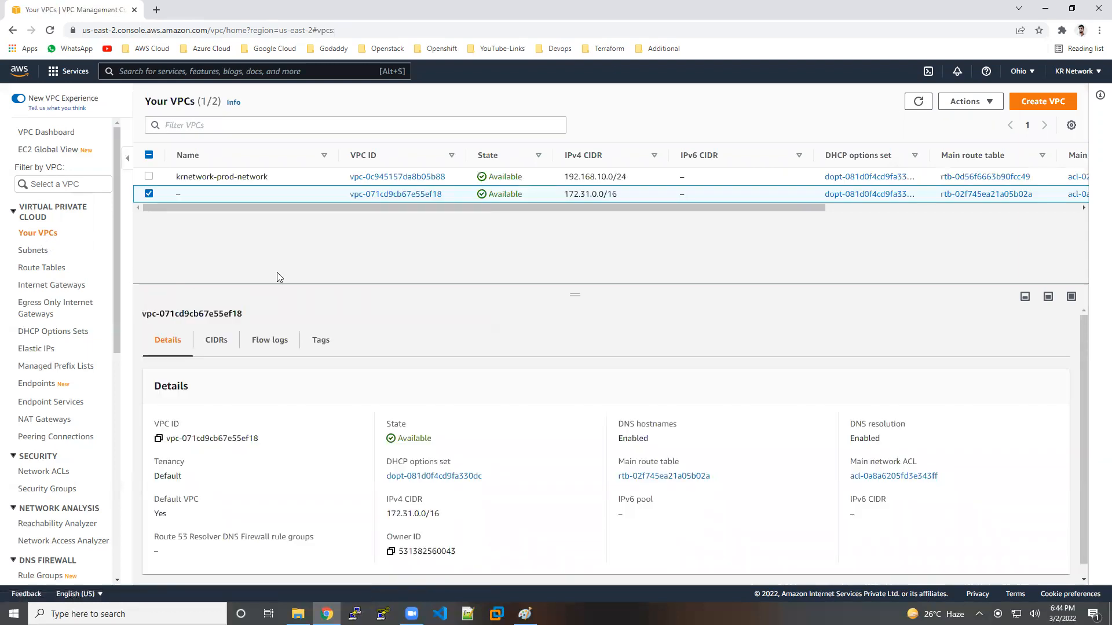
click(525, 614)
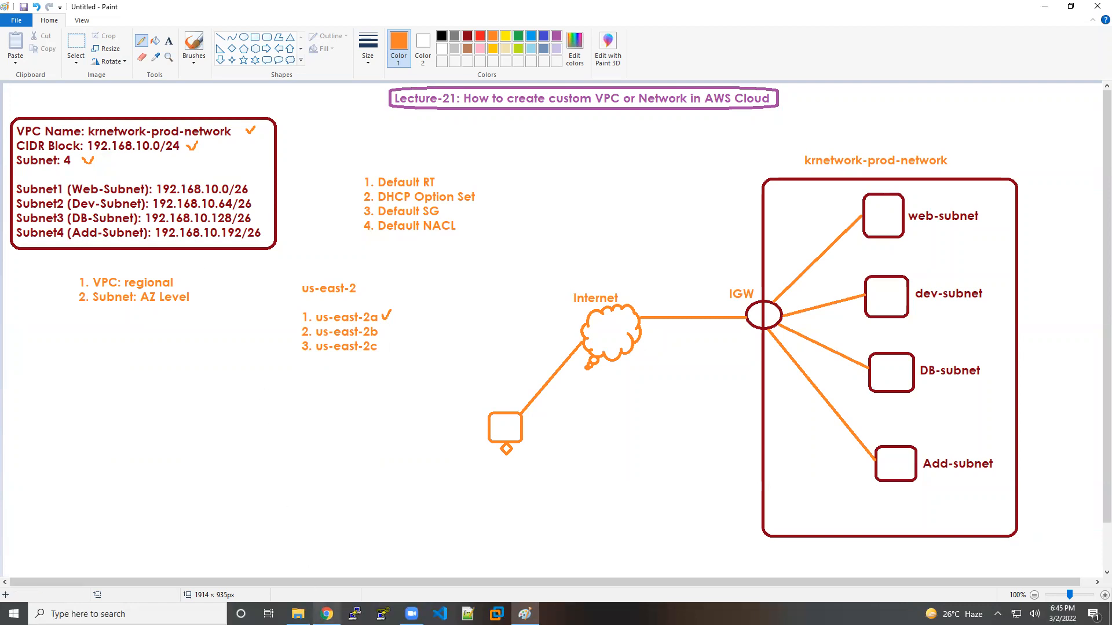
click(327, 614)
Step: Duplicate the VPC console page in a new browser tab and open the EC2 instances list there
right_click(89, 13)
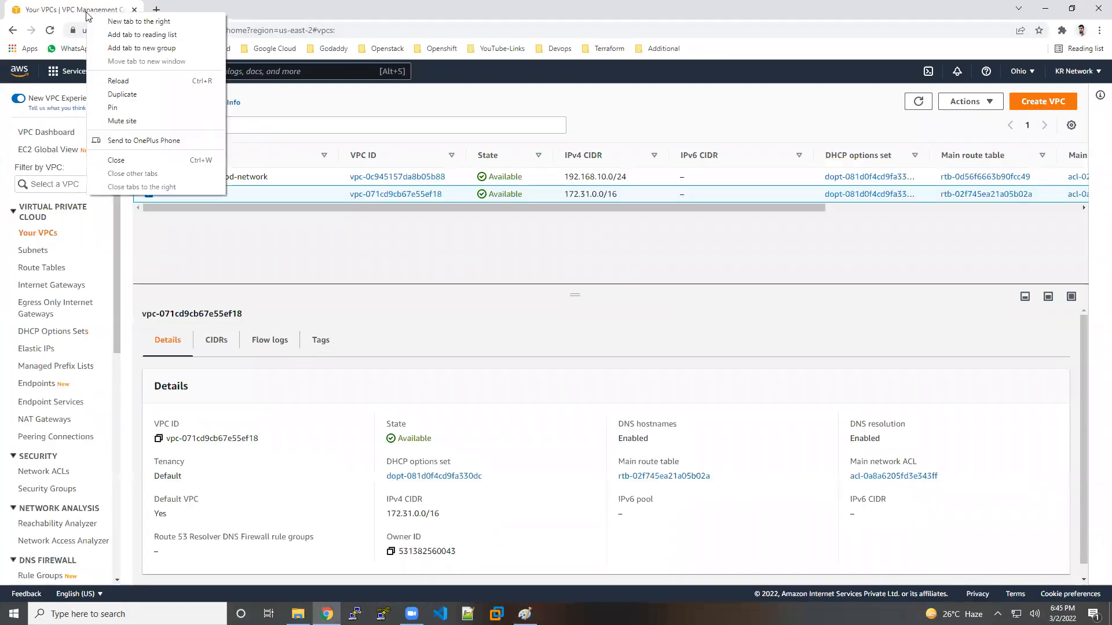
click(122, 95)
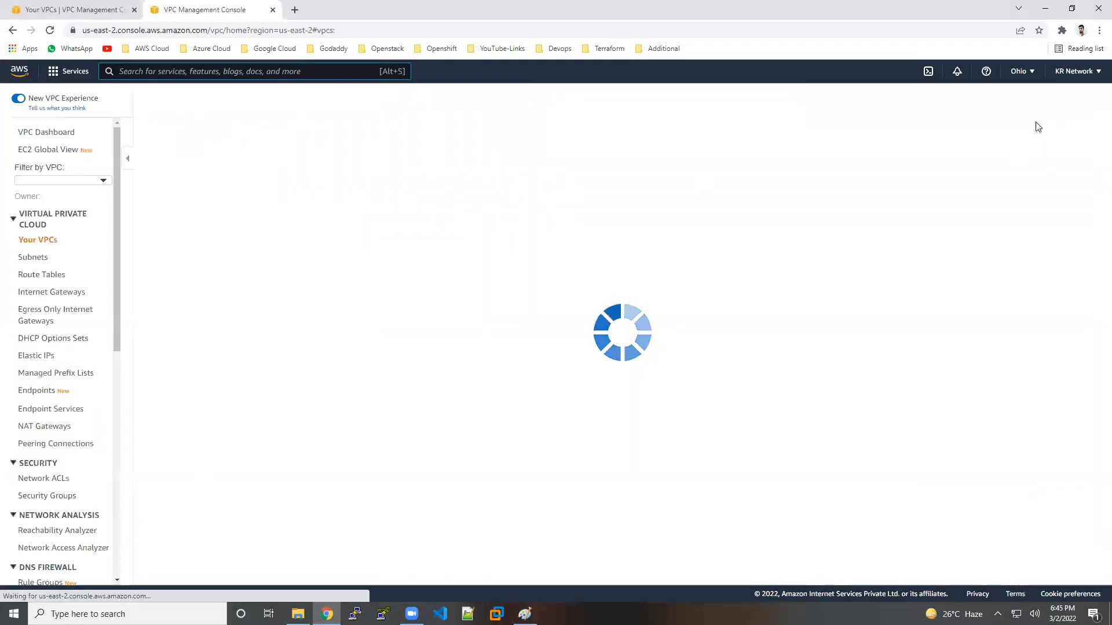
text(ec2)
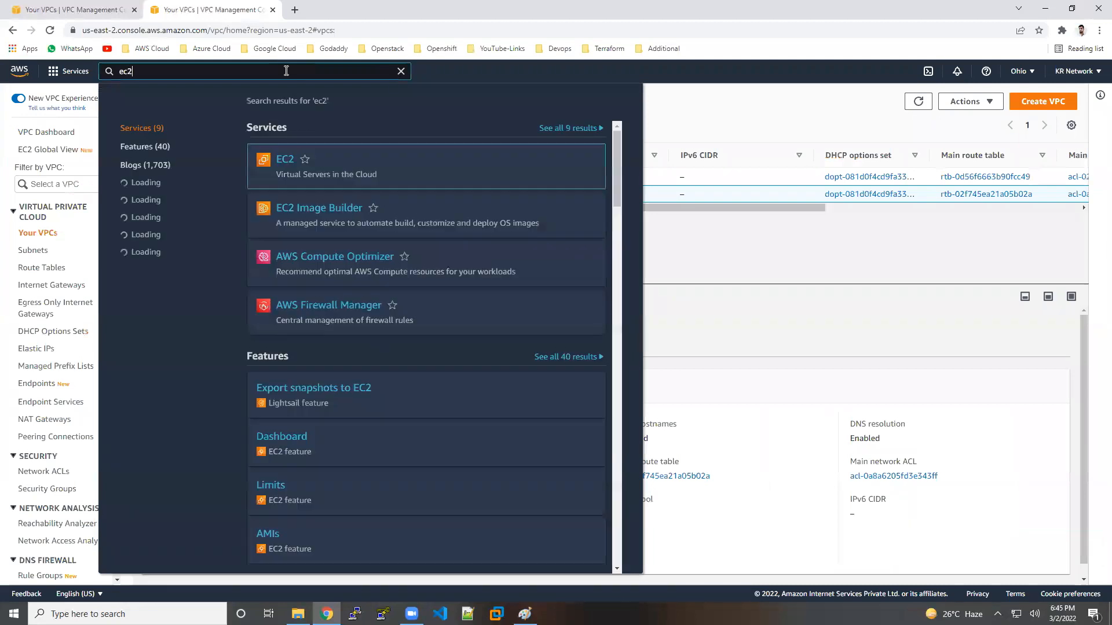
click(288, 161)
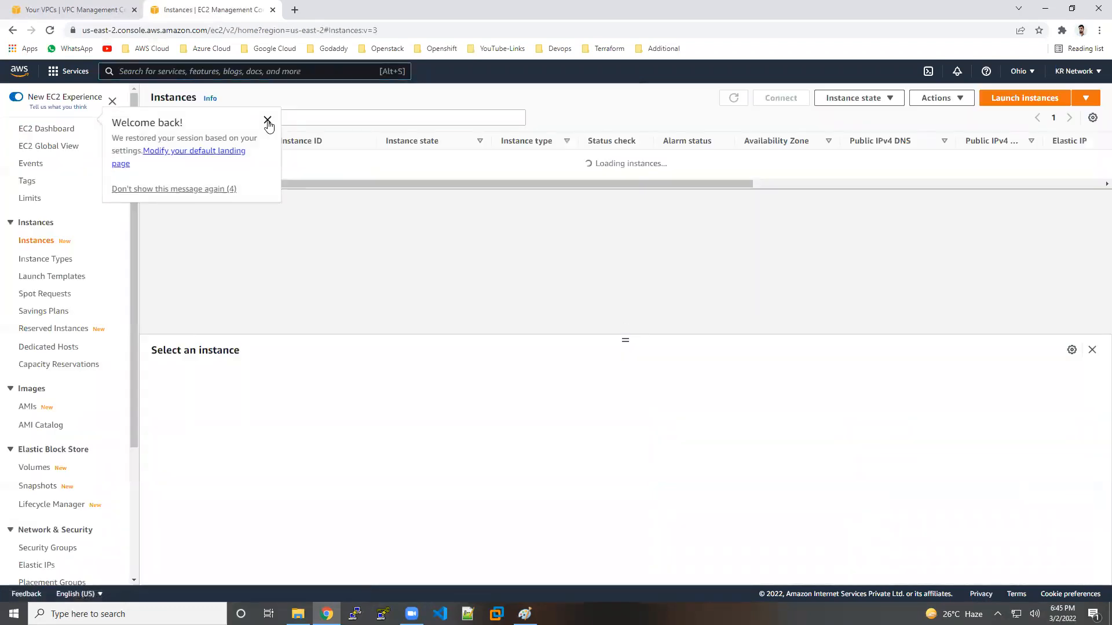
click(267, 122)
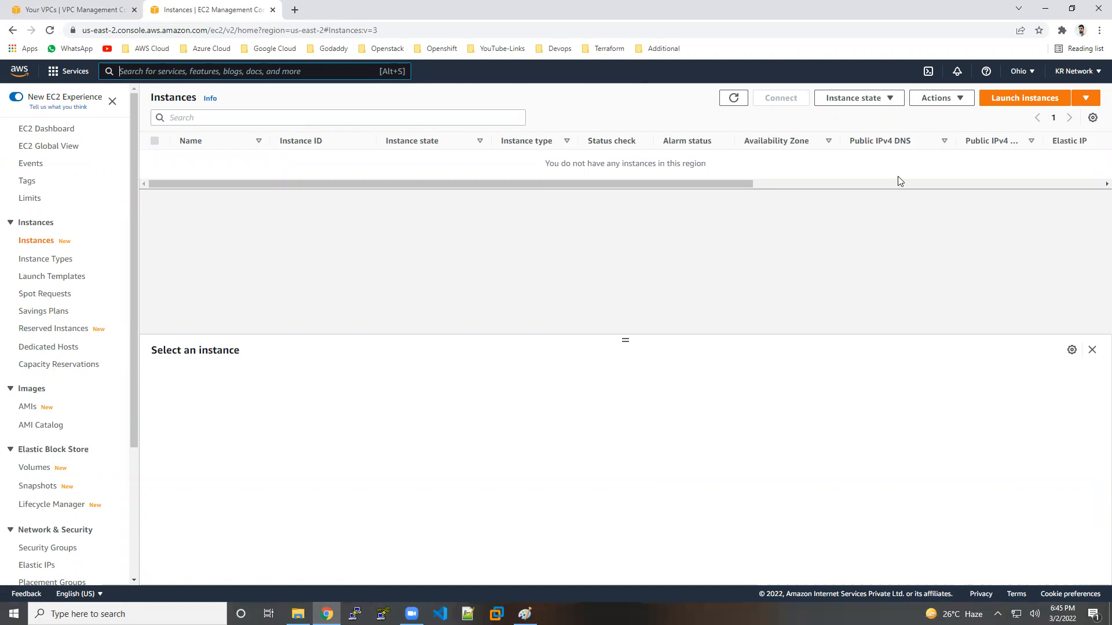
Step: Try to configure a t2.micro instance in the krnetwork-prod-network VPC, check its subnet requirement, and cancel the launch wizard
click(1000, 103)
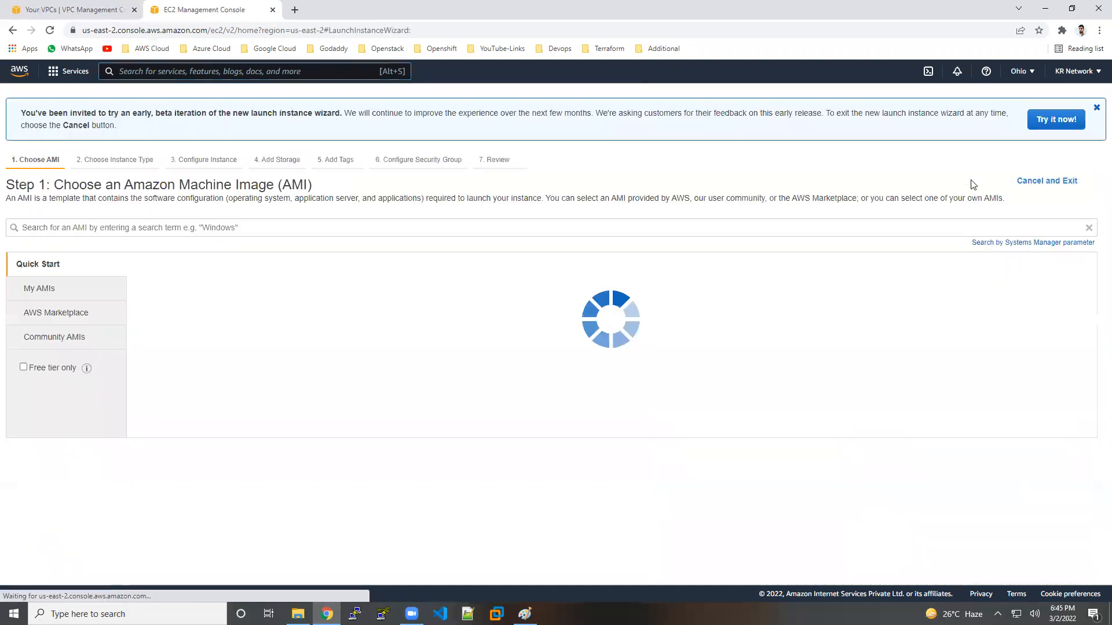
click(1016, 289)
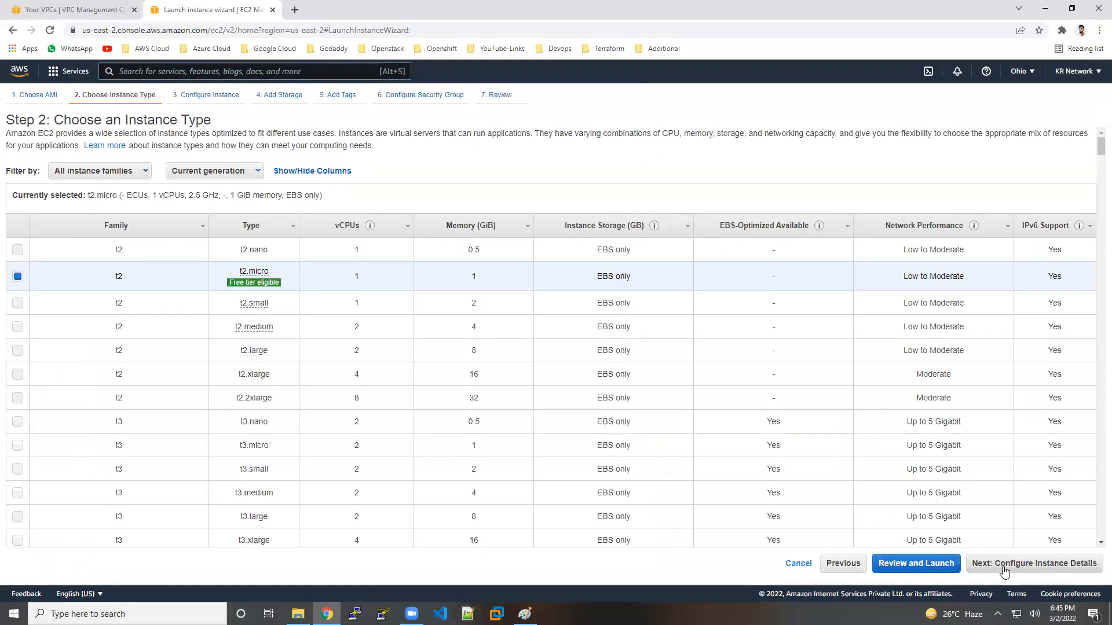
click(1008, 568)
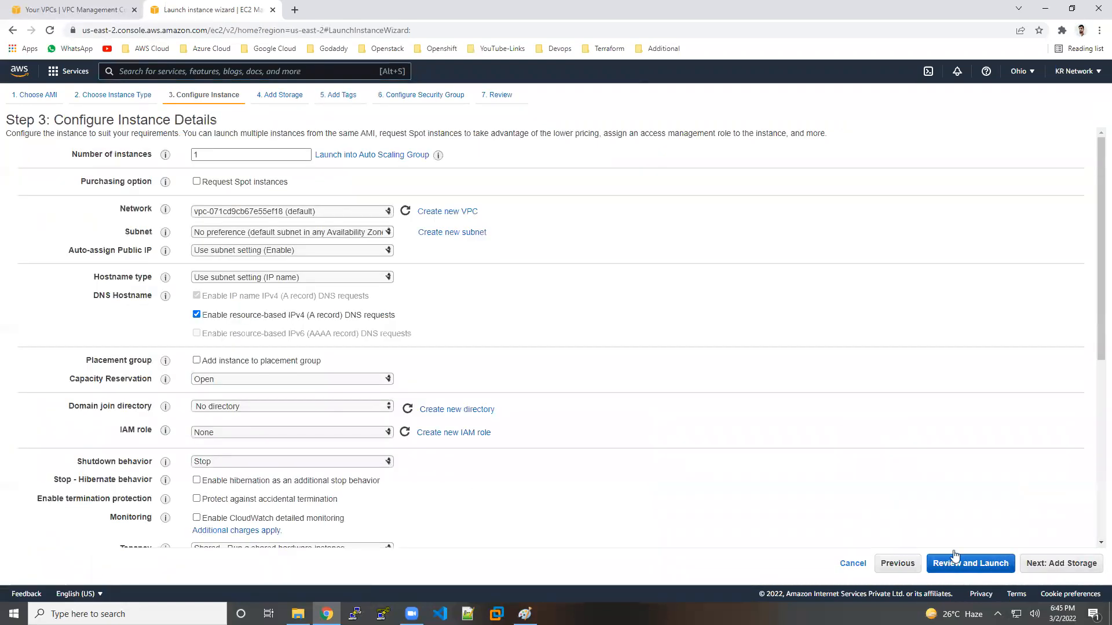
click(303, 215)
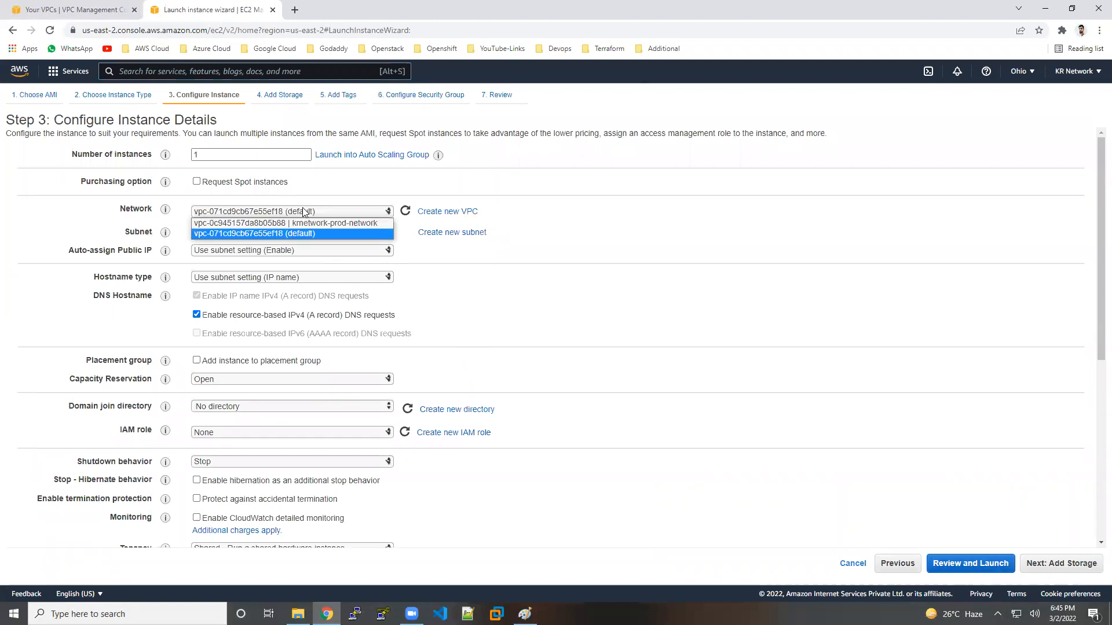
click(304, 224)
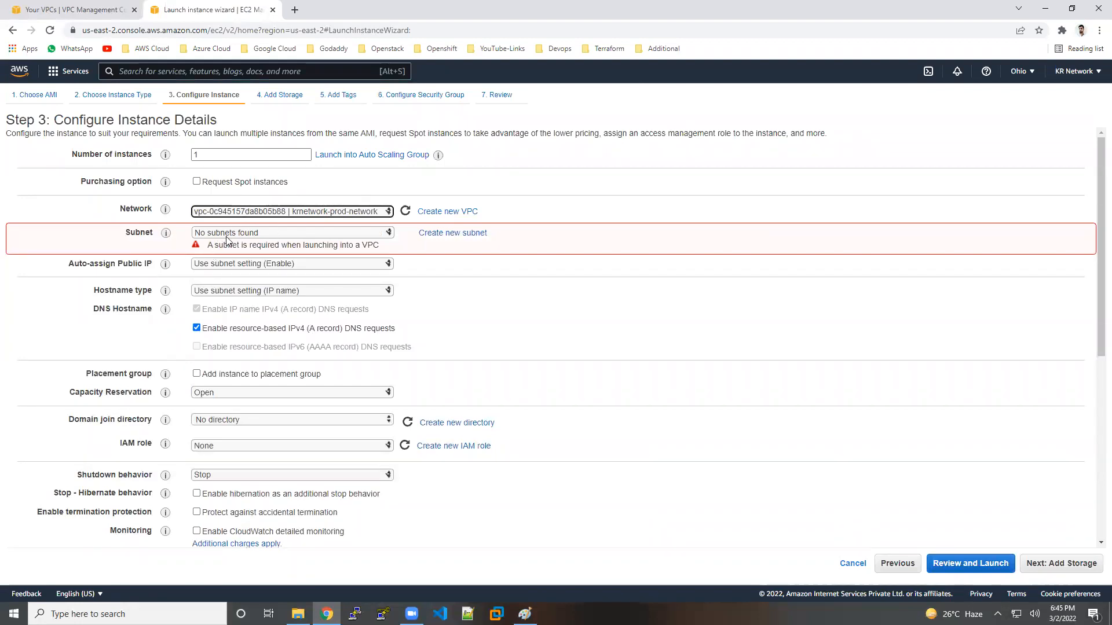
drag(208, 245, 381, 255)
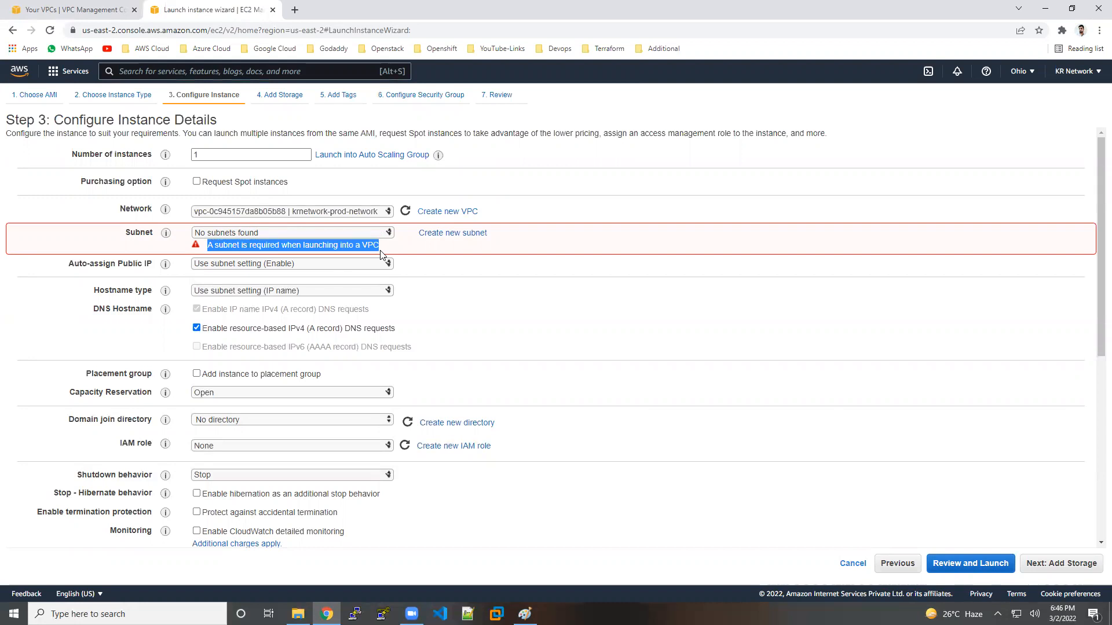
click(854, 563)
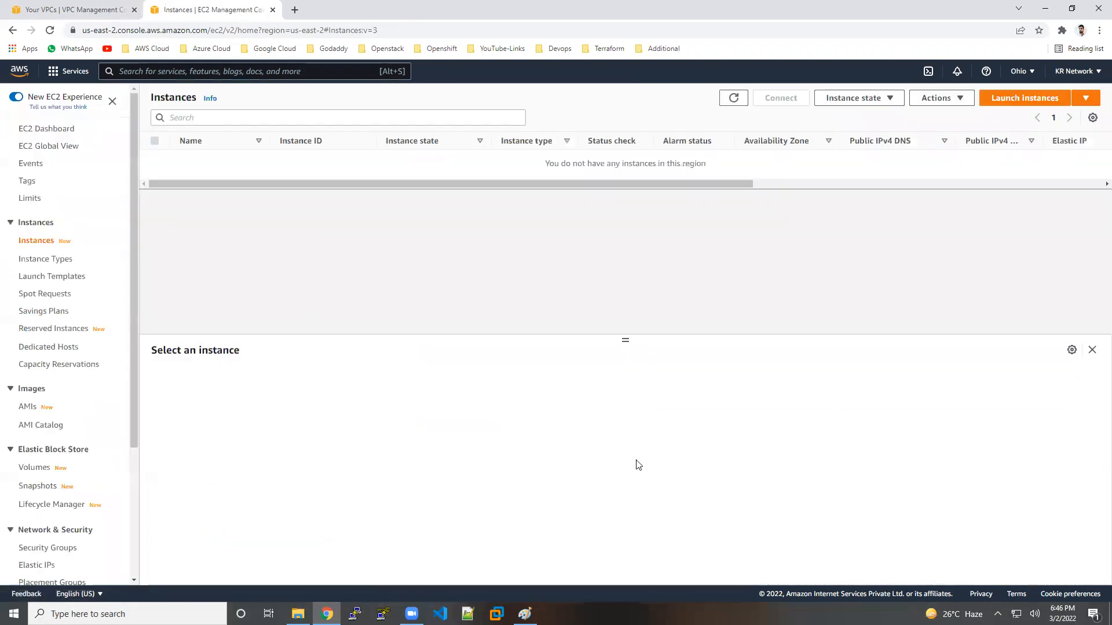
Step: Go back to the VPC list, select krnetwork-prod-network and check its Default VPC setting and IPv4 CIDR
click(68, 12)
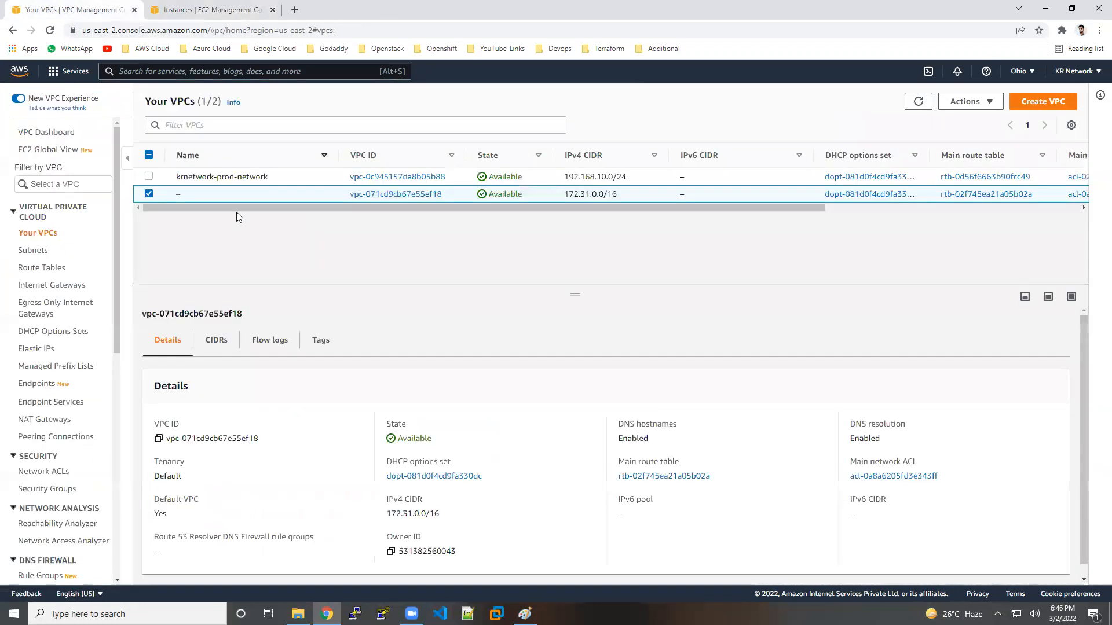
click(318, 181)
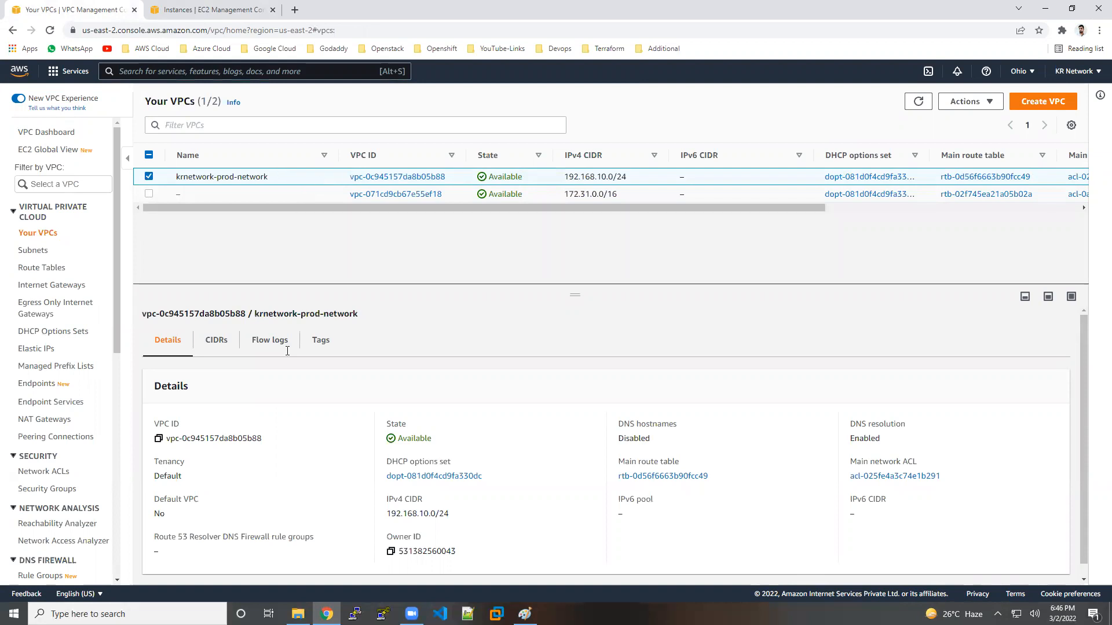
mouse_move(163, 501)
mouse_down()
mouse_move(197, 500)
mouse_move(168, 515)
mouse_up()
drag(624, 176, 584, 180)
Step: Switch to Paint and draw an orange rounded rectangle about 234 × 146 px around the list from Default RT to Default NACL
click(526, 615)
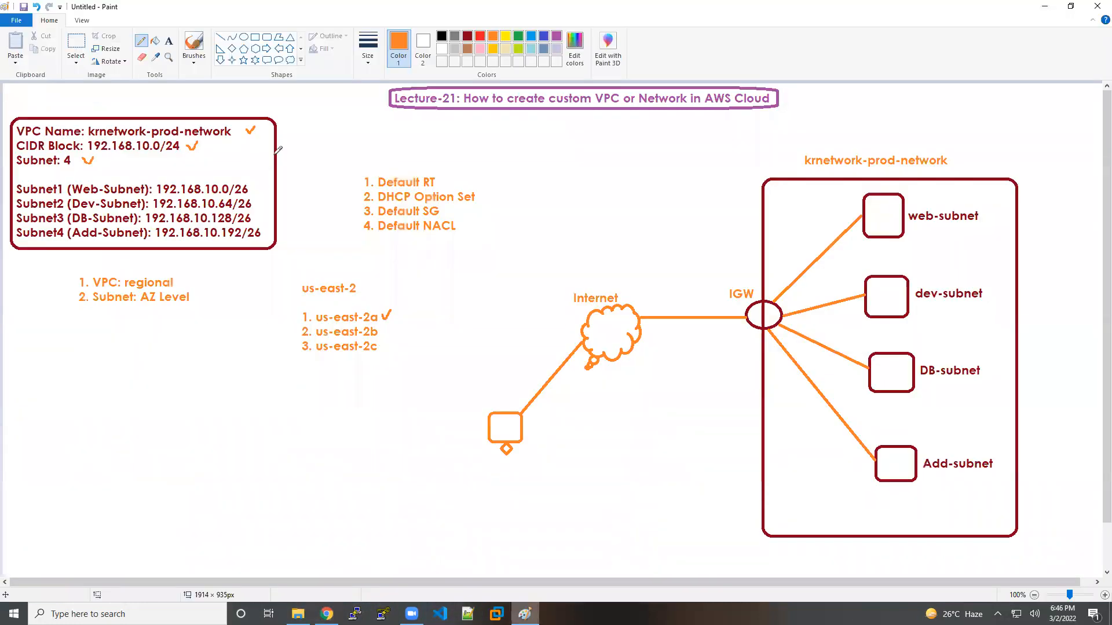
click(265, 37)
drag(345, 163, 492, 247)
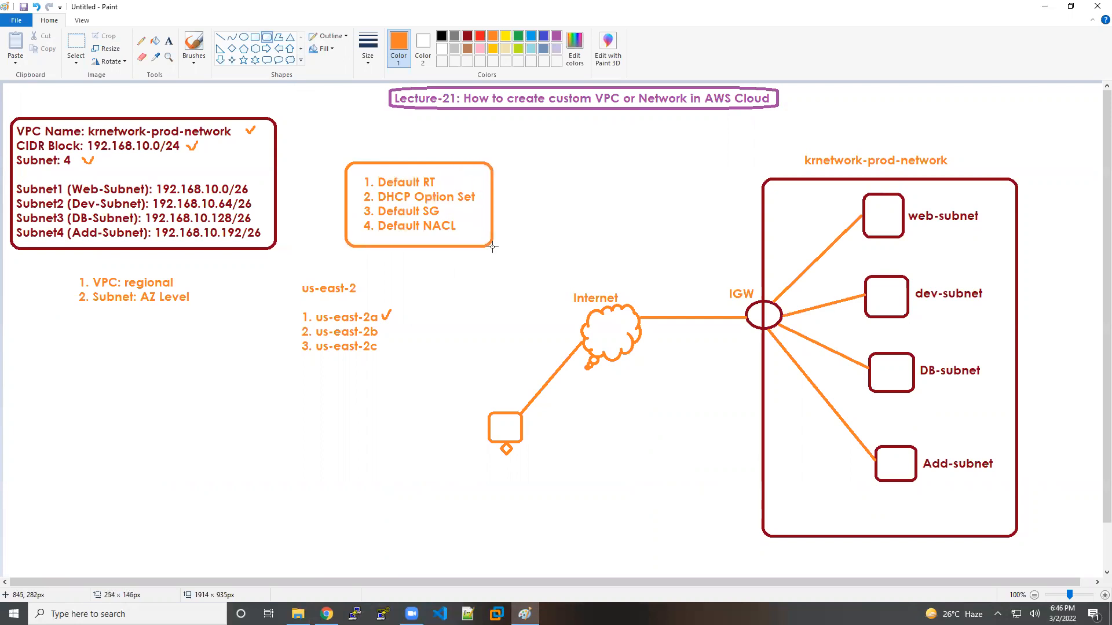
click(475, 311)
click(141, 41)
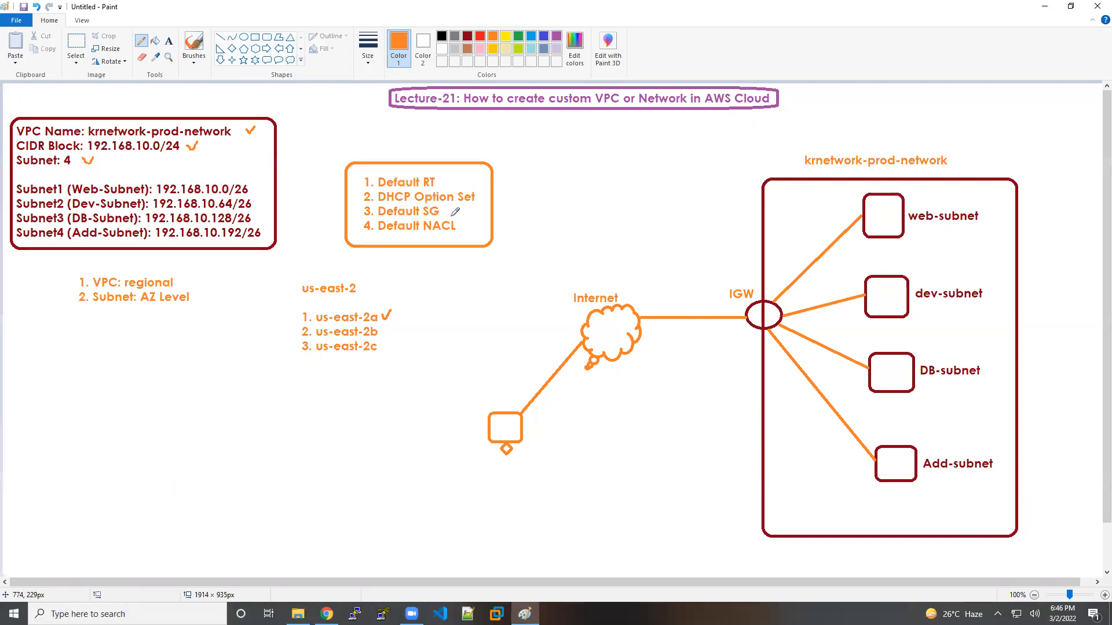
Step: Draw orange check marks beside Default RT, DHCP Option Set, Default SG and Default NACL in the boxed list
mouse_move(445, 176)
mouse_down()
mouse_move(457, 171)
mouse_move(490, 202)
mouse_move(498, 187)
mouse_move(463, 215)
mouse_move(468, 206)
mouse_move(465, 231)
mouse_move(476, 222)
mouse_up()
Step: Switch to the AWS console in Chrome and check krnetwork-prod-network's DHCP options set, main route table and main network ACL
click(327, 614)
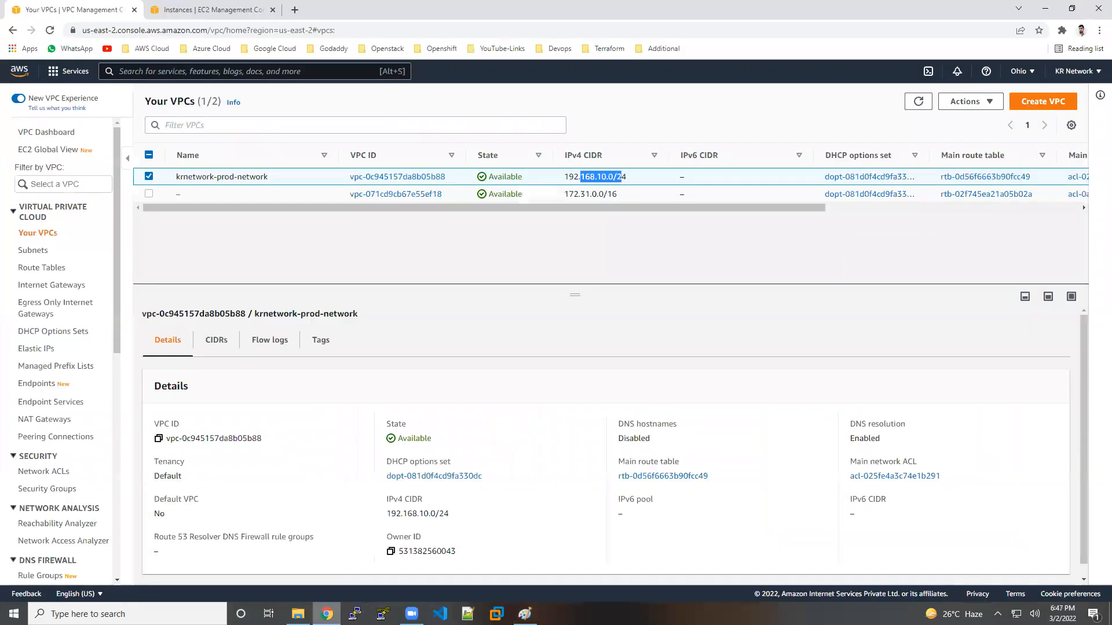
drag(491, 485, 388, 476)
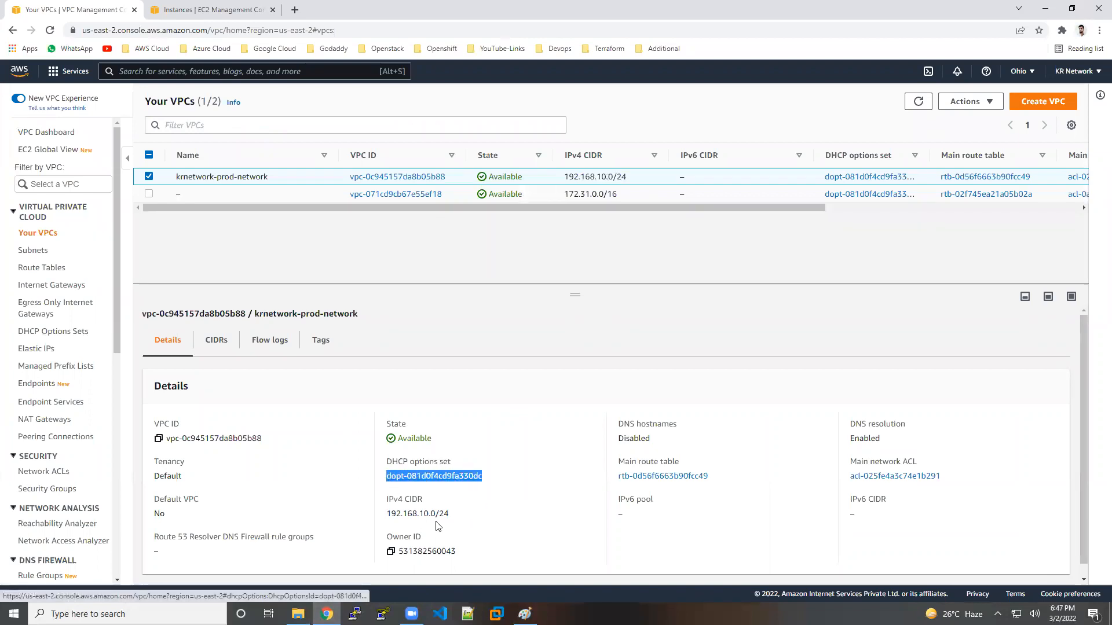
drag(711, 476, 619, 480)
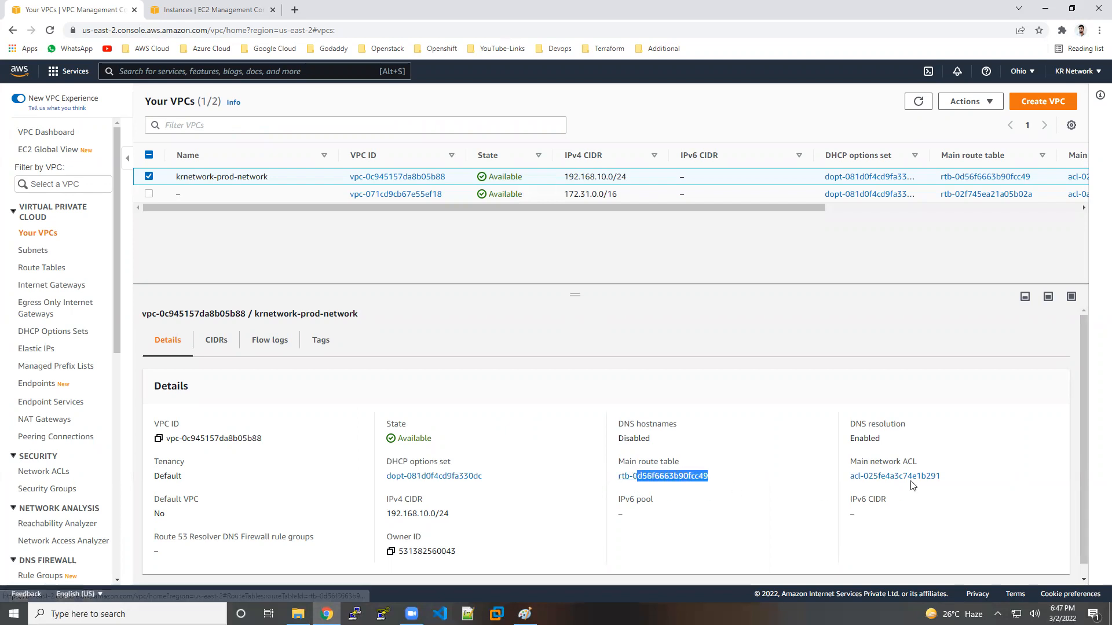
drag(941, 476, 902, 478)
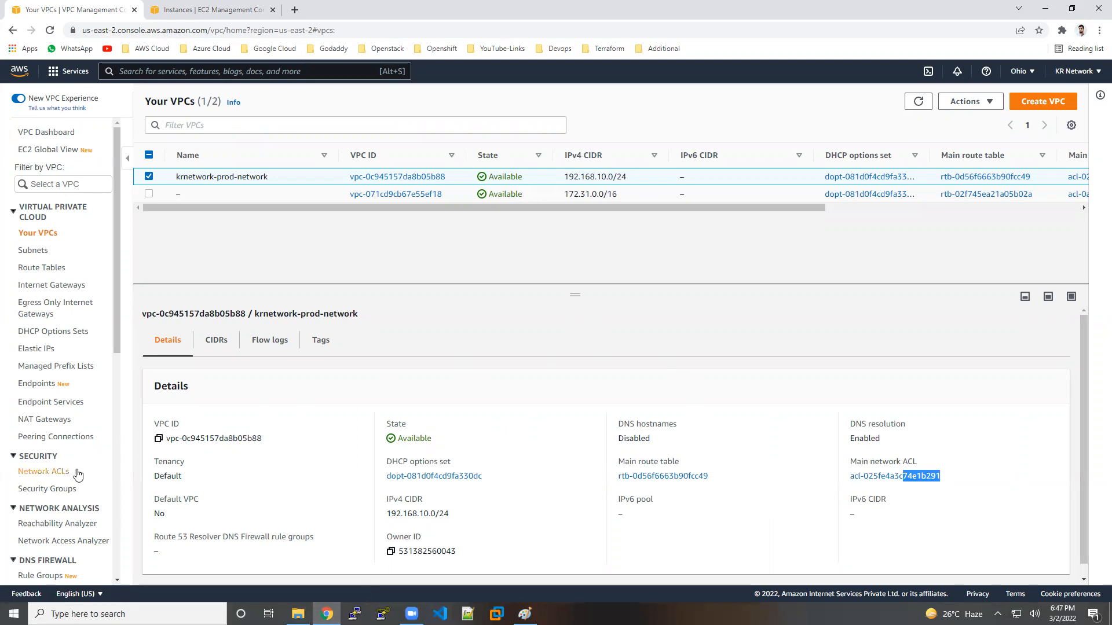
Step: Match krnetwork-prod-network's VPC ID to its default security group in the security group list, and return to the VPC list
click(66, 491)
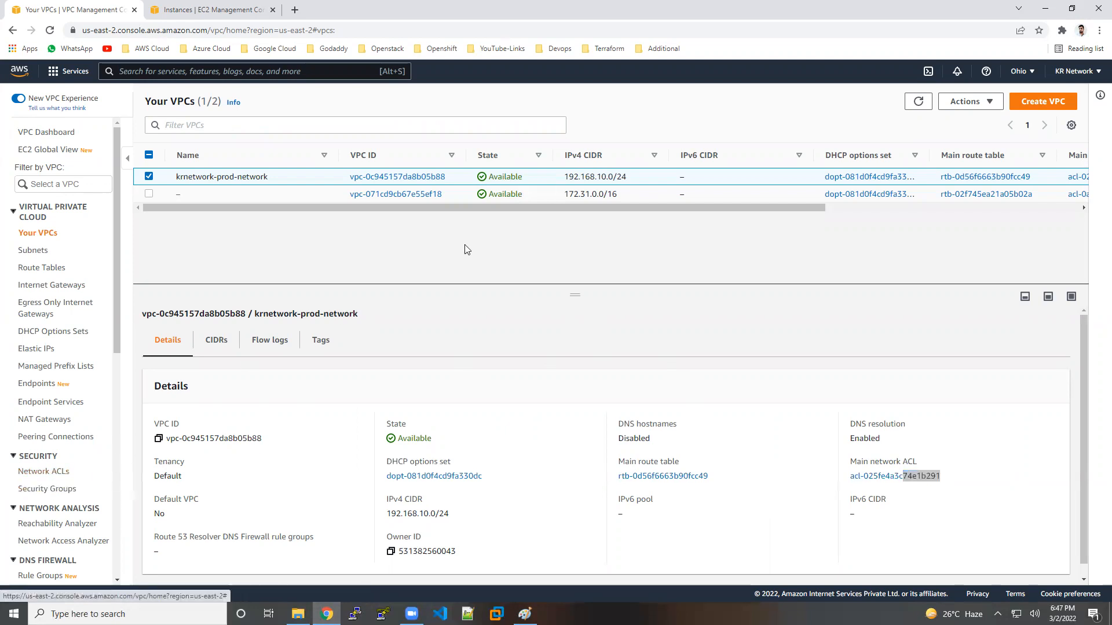
drag(449, 178, 427, 178)
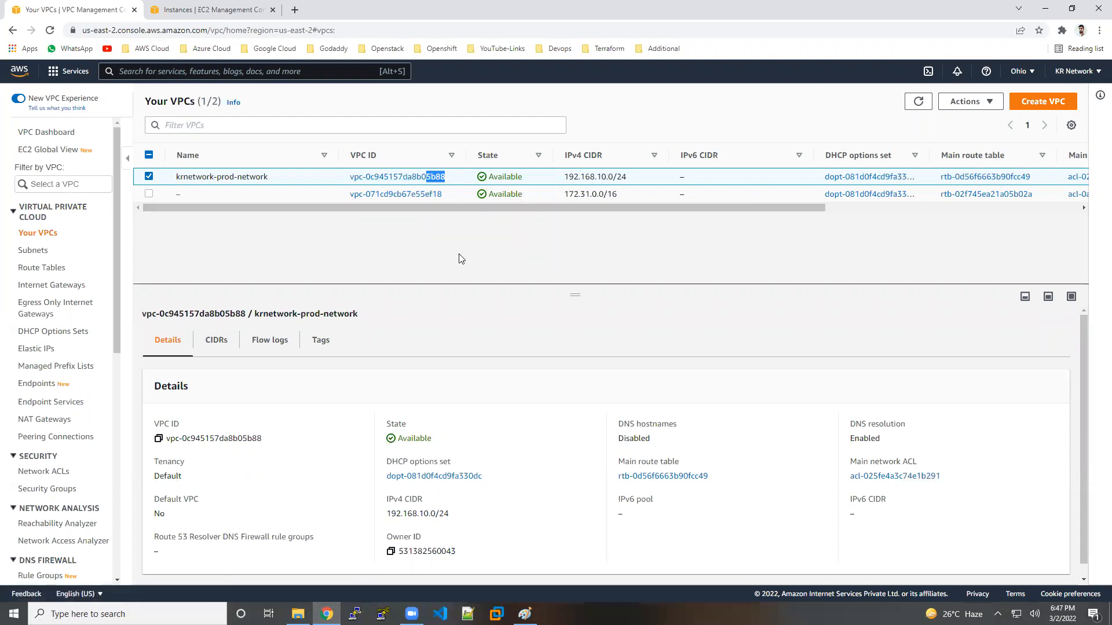
click(63, 493)
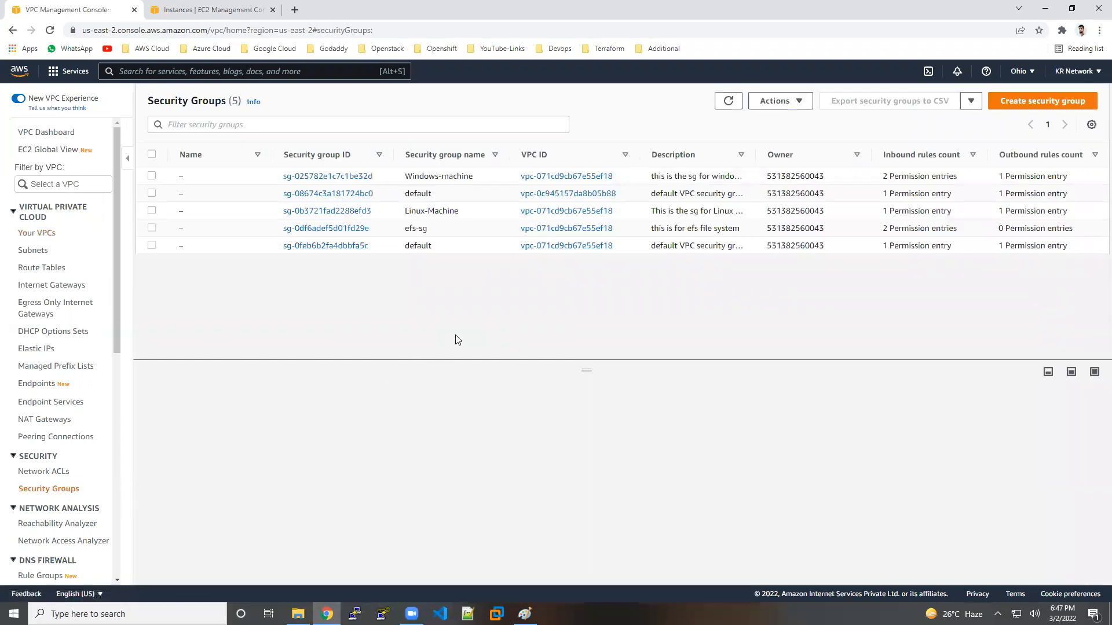
click(507, 200)
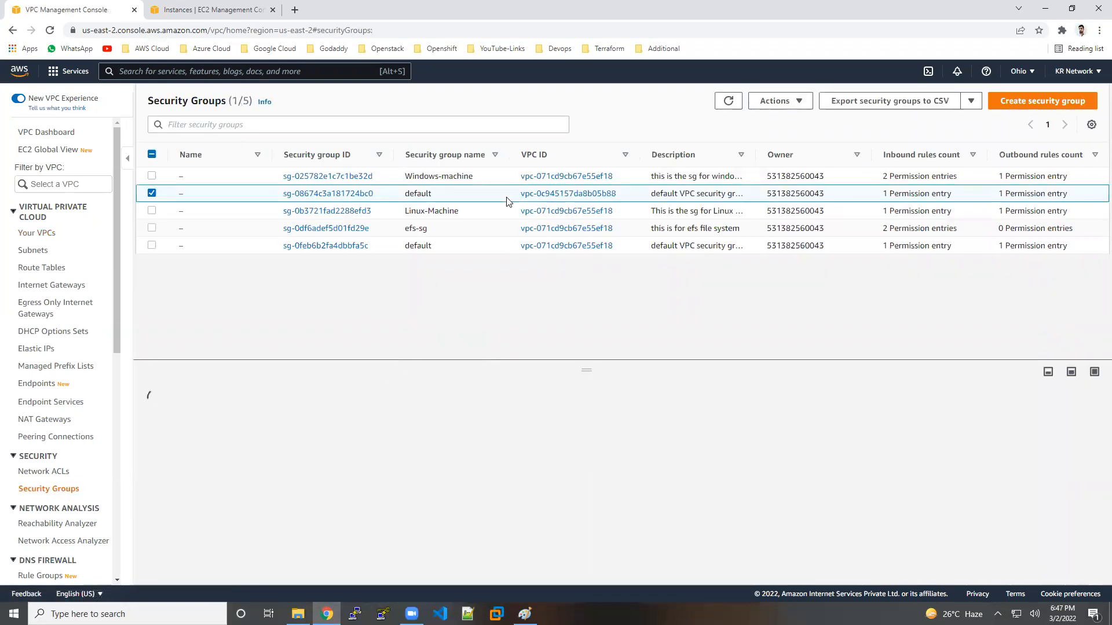
drag(617, 197, 600, 203)
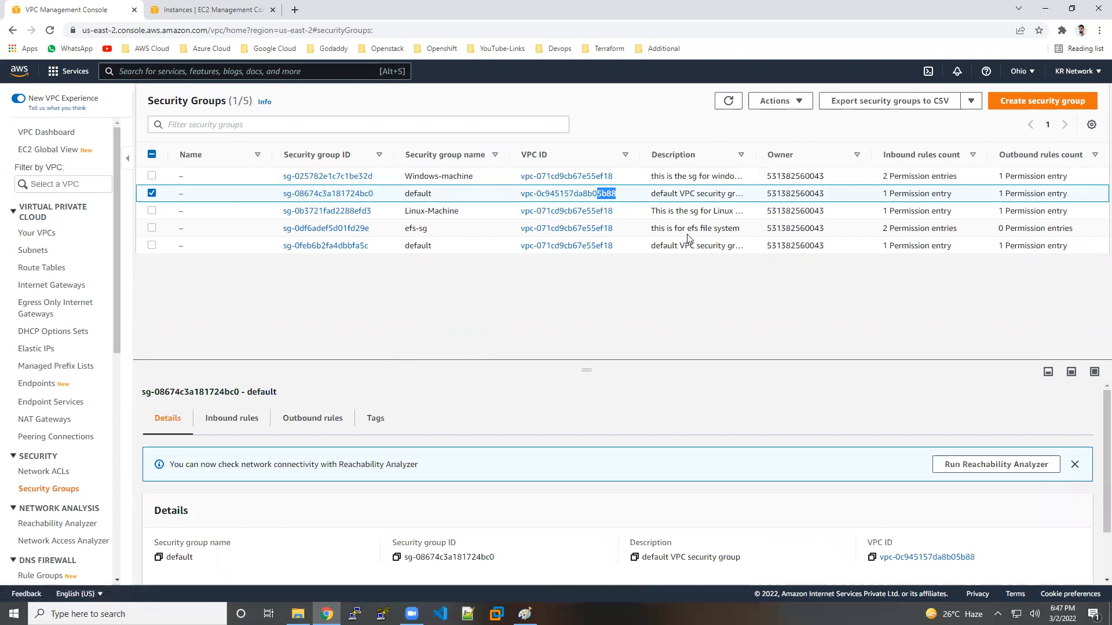
click(37, 233)
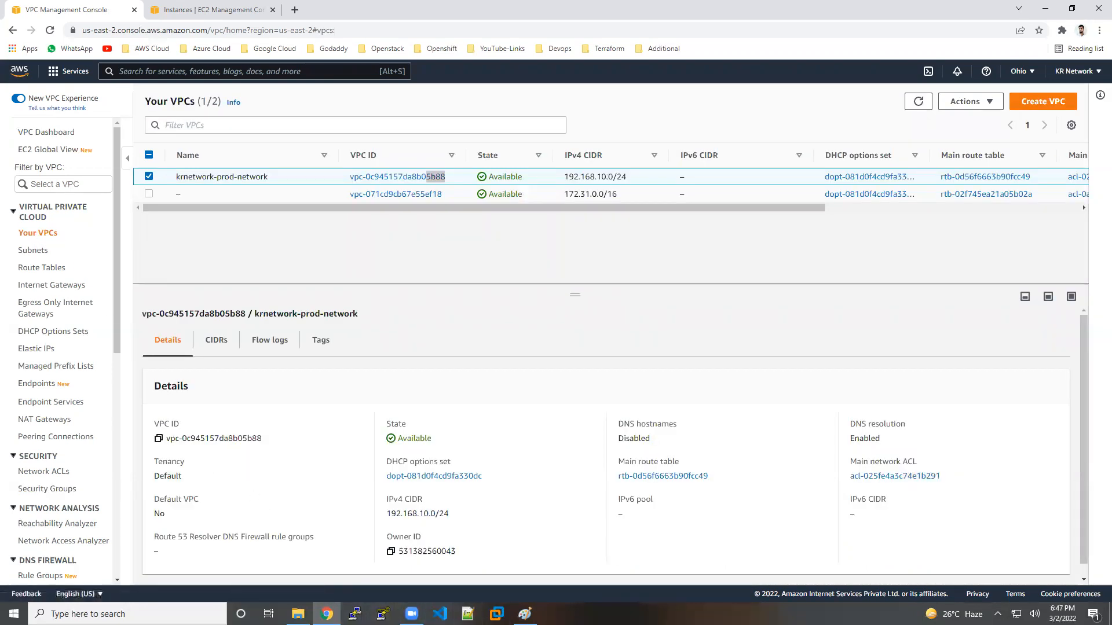
Step: Switch to Paint and add the orange text lines "Step1: VPC" and "Step2: Subnet" below the VPC and subnet scope notes
click(525, 614)
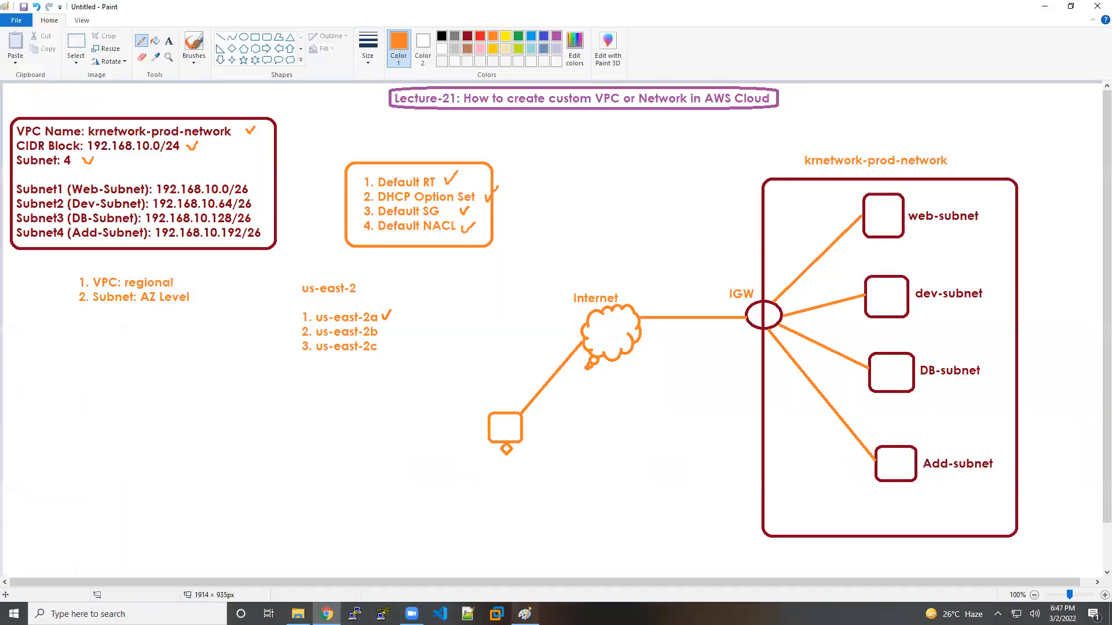
click(168, 40)
drag(12, 337, 236, 531)
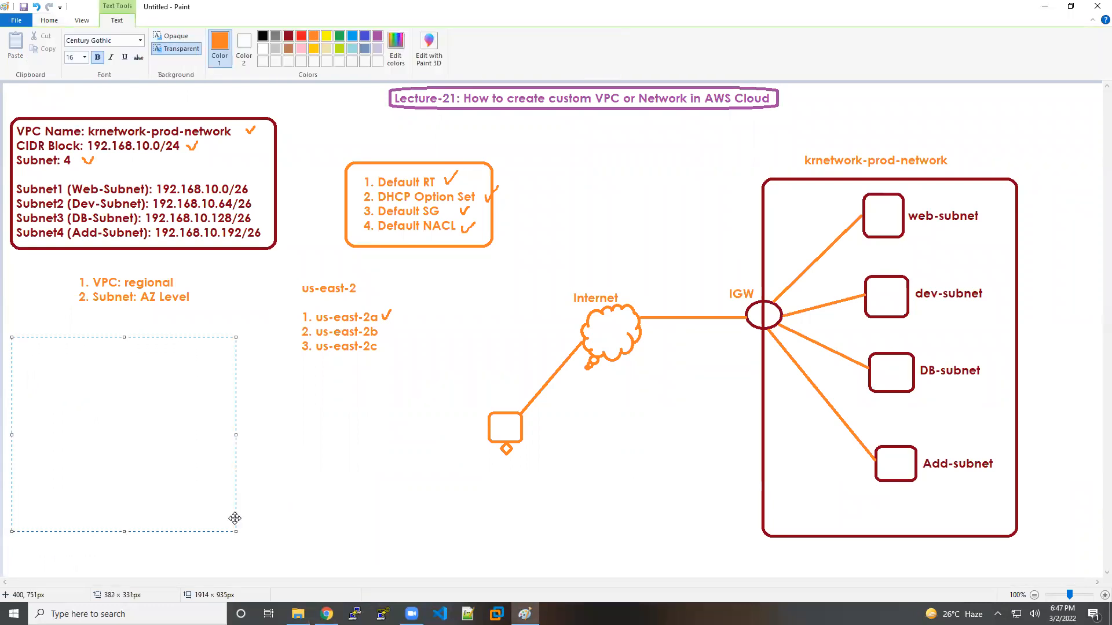
text(Step1: VPC)
key(Return)
text(Step)
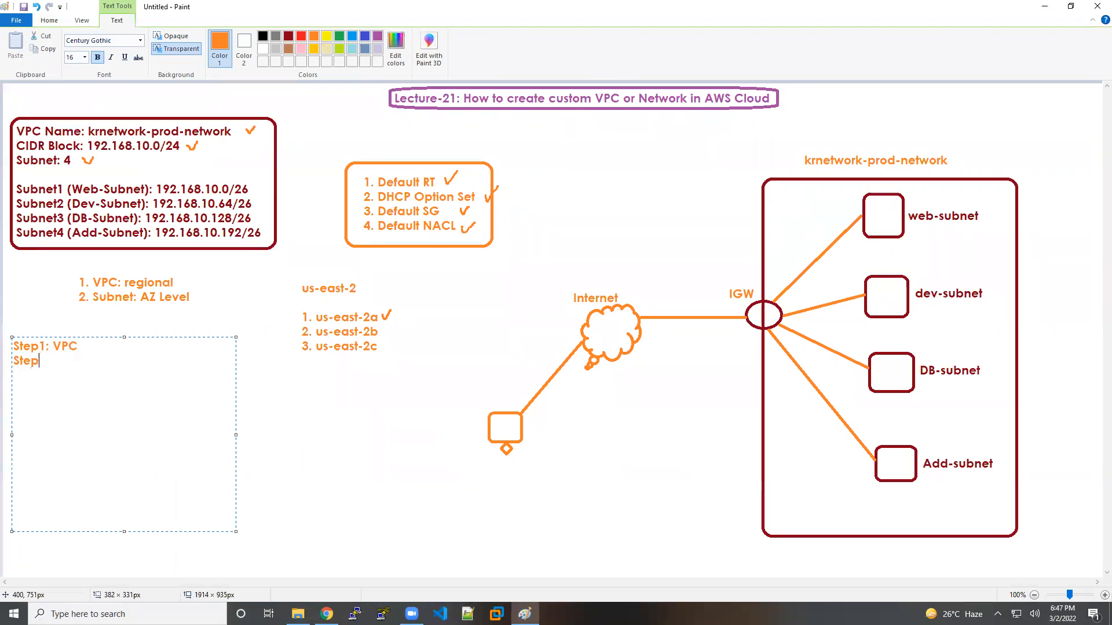
text(2: Subnet)
click(434, 416)
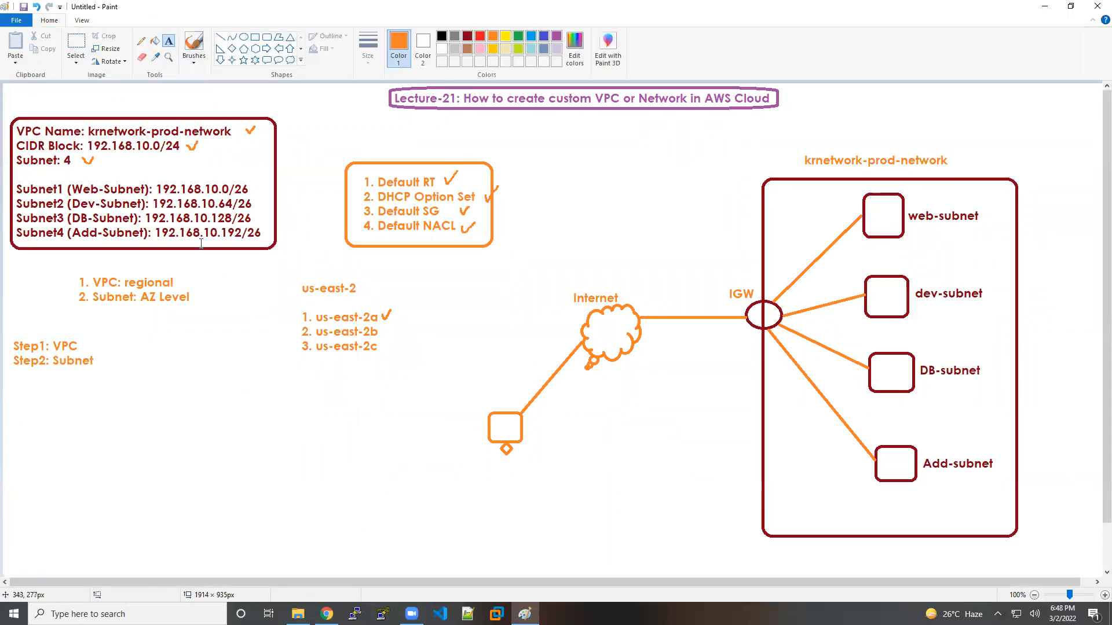
Step: Switch to the AWS console in Chrome and start creating a subnet in the krnetwork-prod-network VPC
click(326, 613)
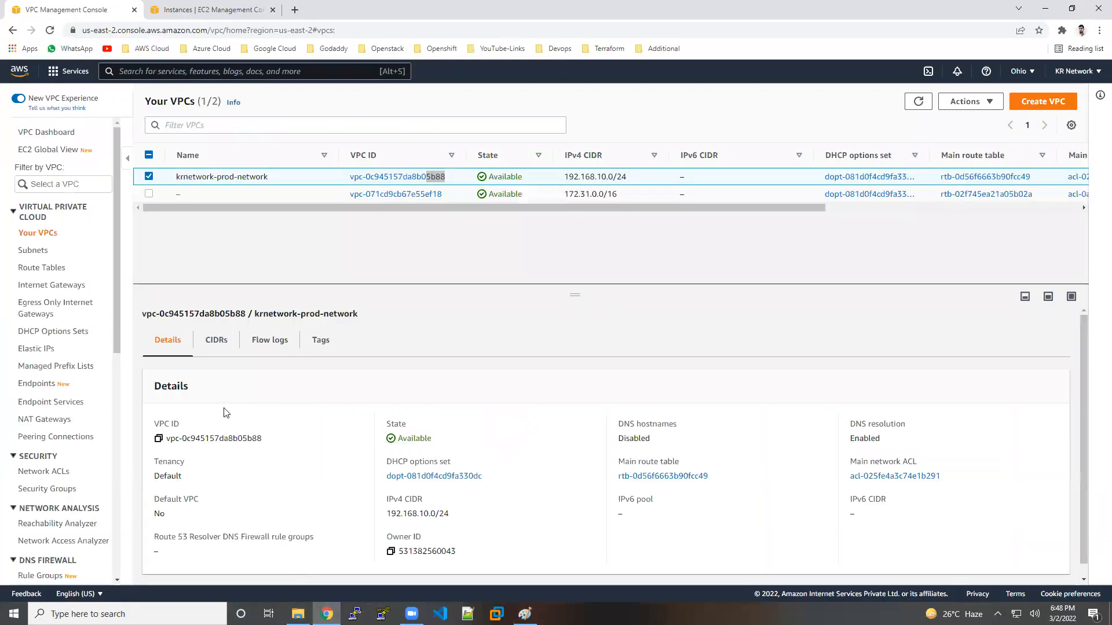
click(39, 254)
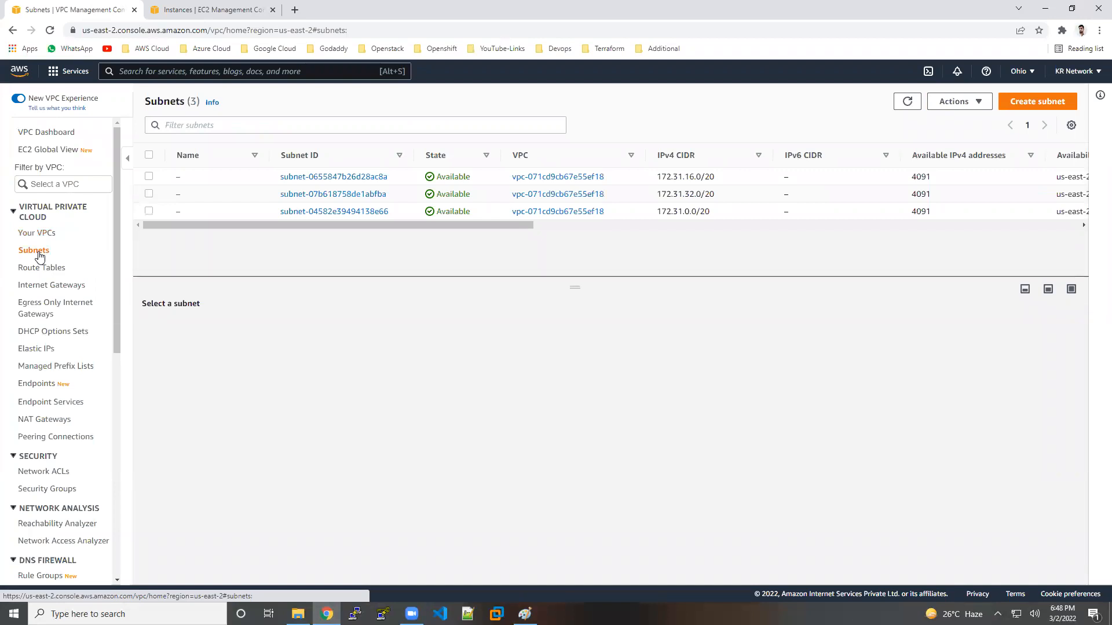
click(1030, 109)
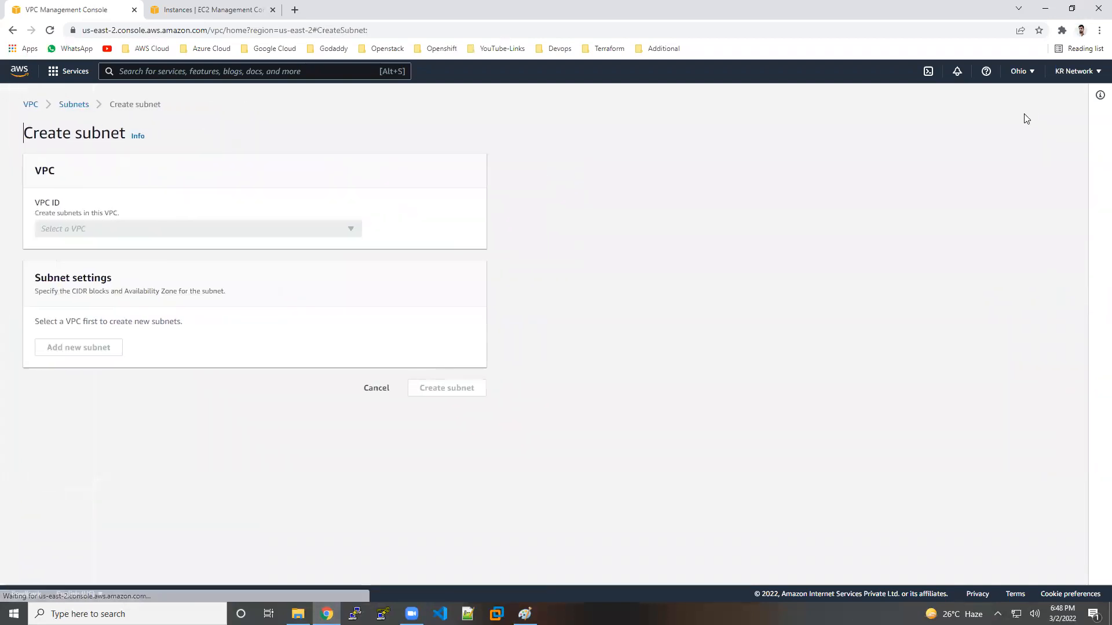
click(283, 232)
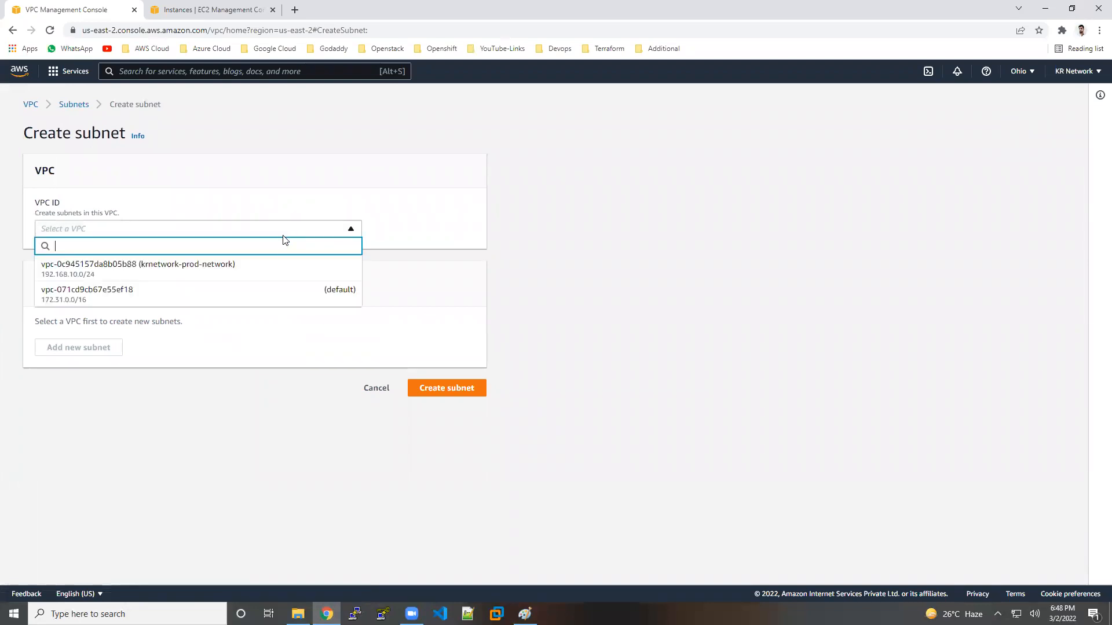
click(290, 277)
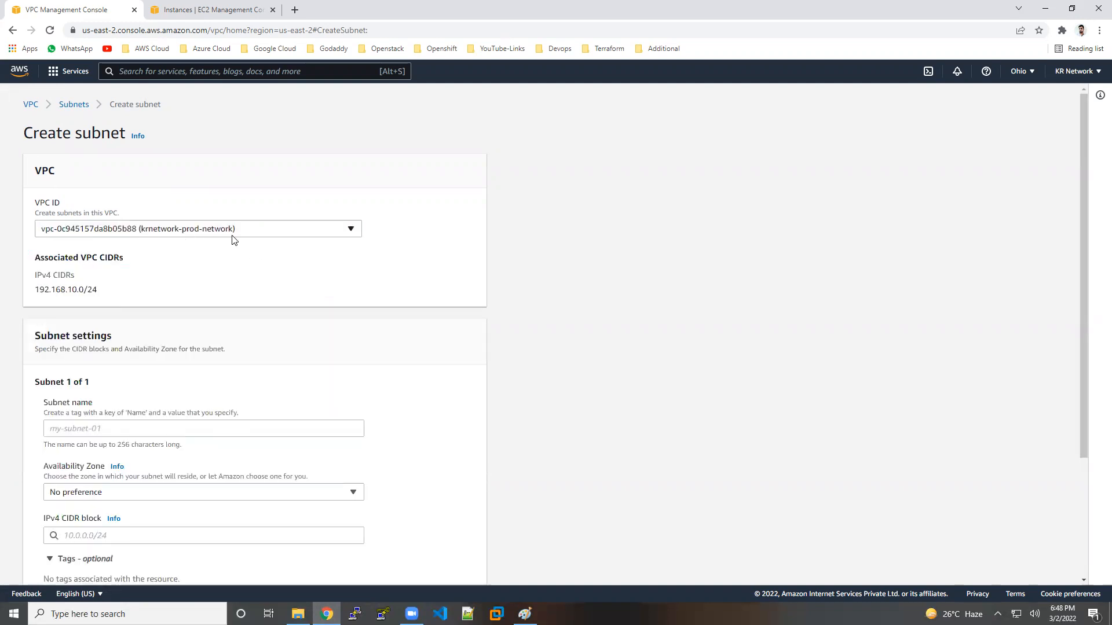
Step: Name the first subnet web-subnet and place it in Availability Zone us-east-2a
scroll(236, 272, down, 3)
click(223, 271)
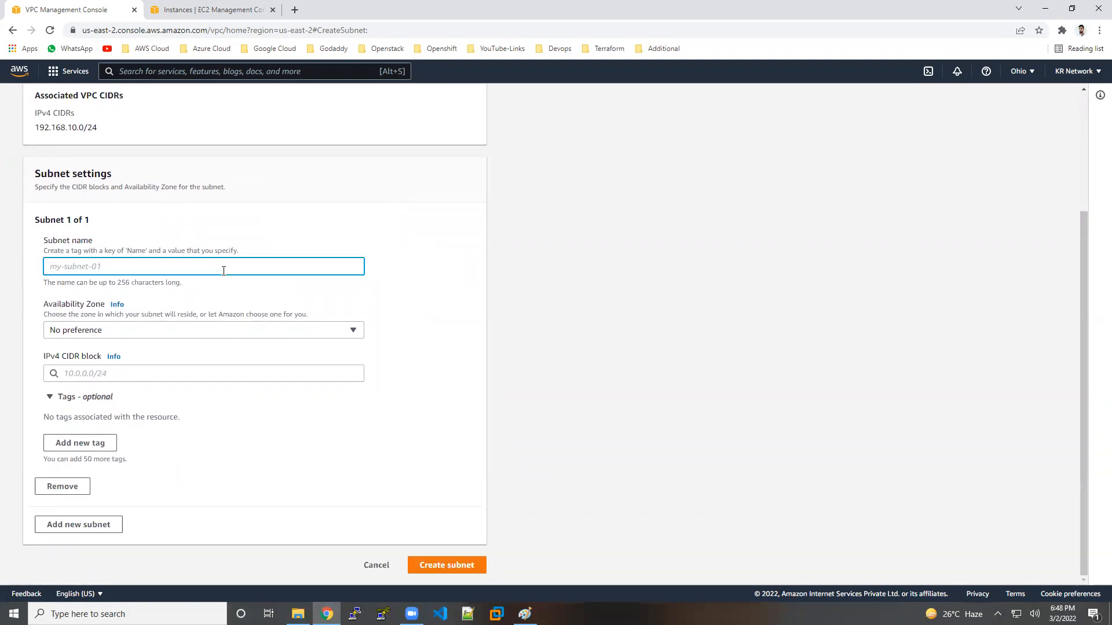
text(web-subnet)
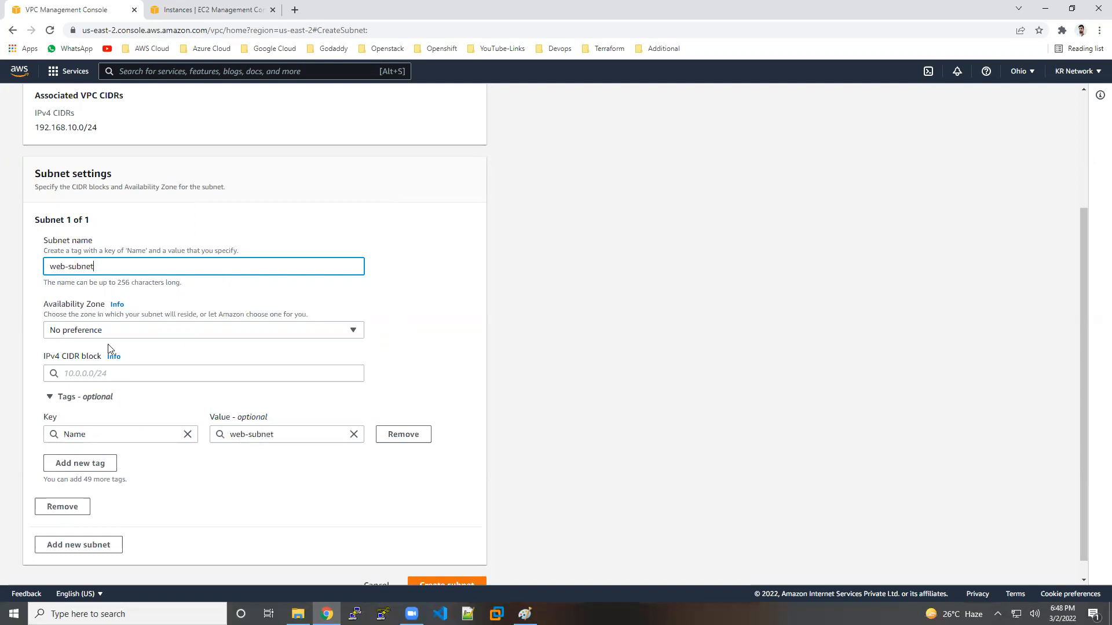
drag(53, 304, 92, 304)
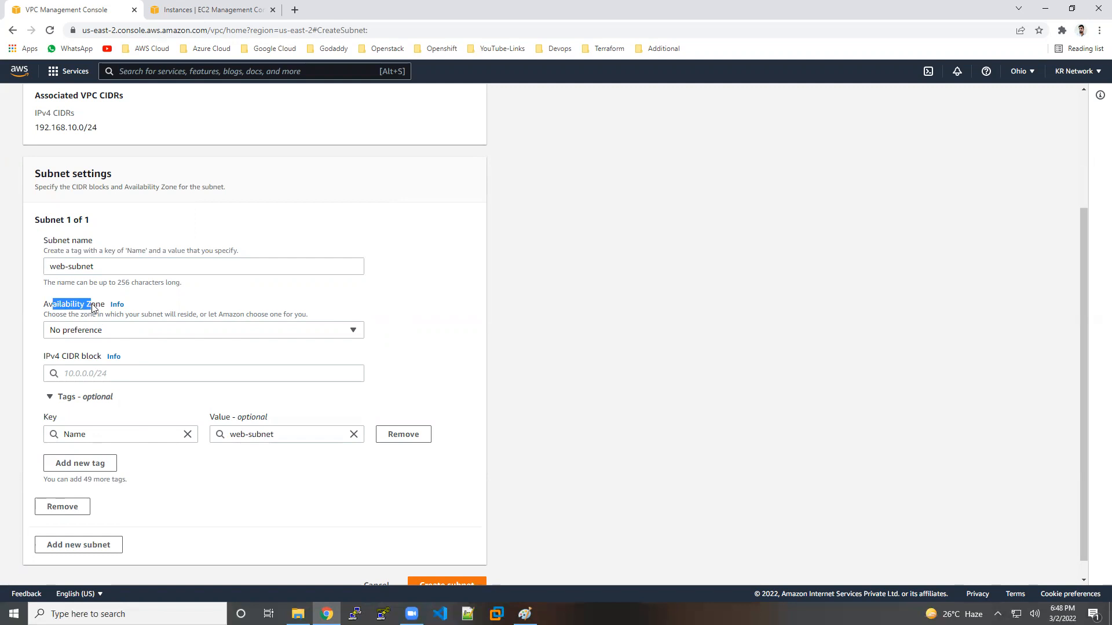
click(93, 339)
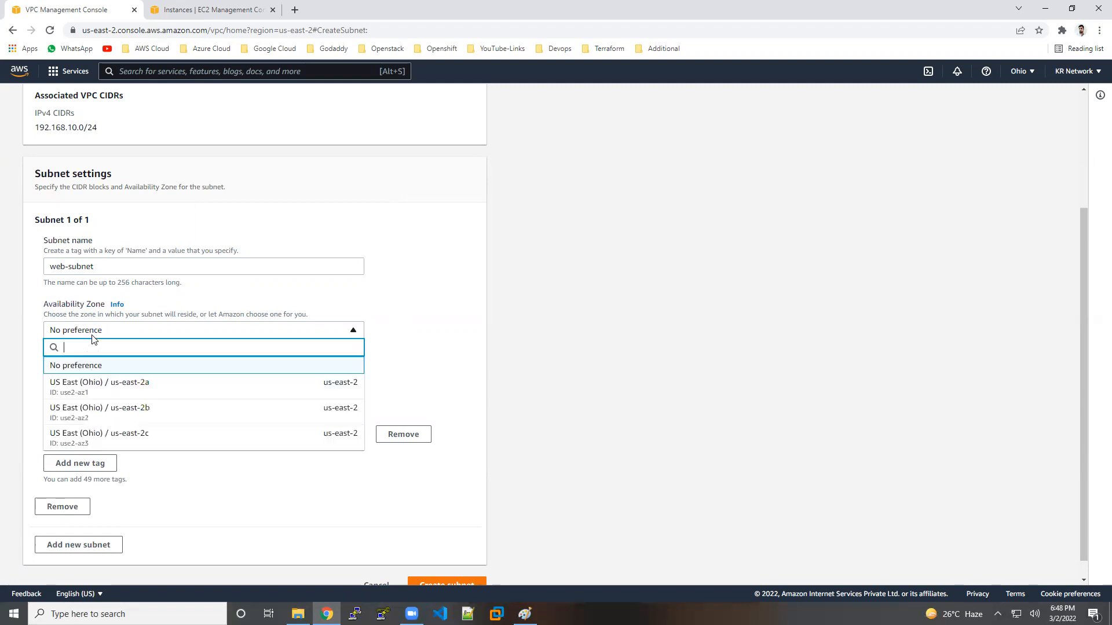
click(114, 389)
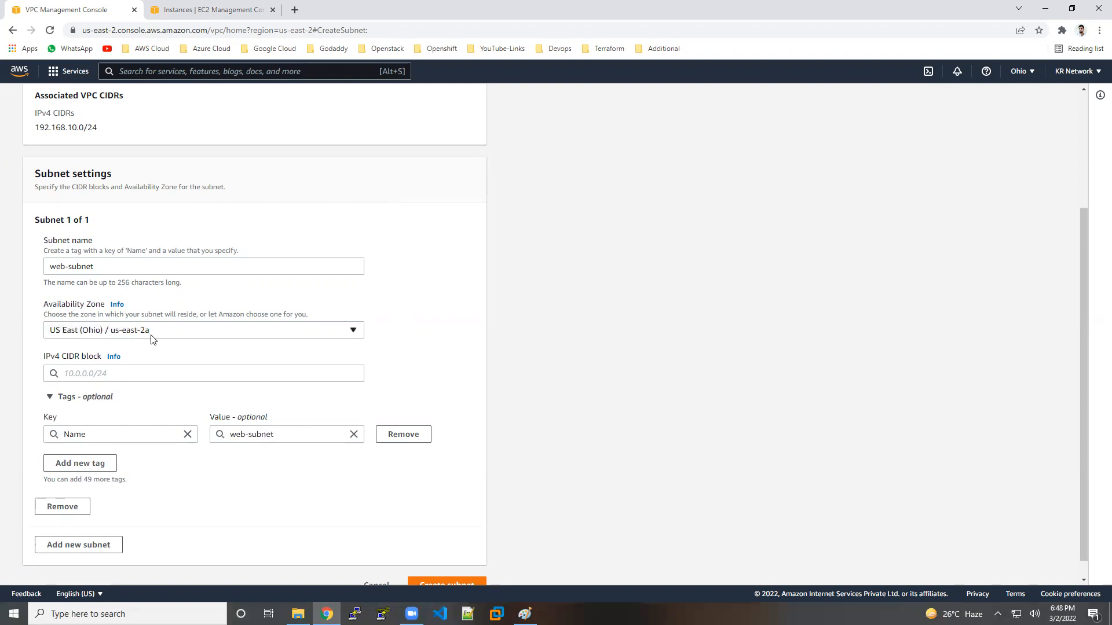
Step: Set web-subnet's IPv4 CIDR block to 192.168.10.0/26 and check it against the subnet plan in Paint
click(143, 373)
text(192)
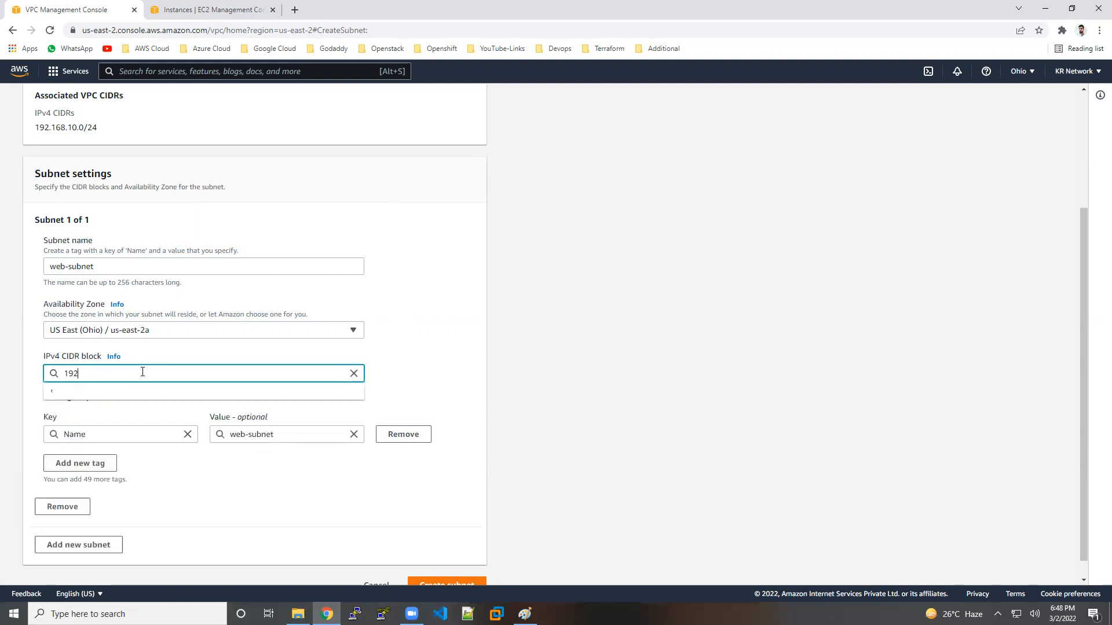
text(.168.10.0/26)
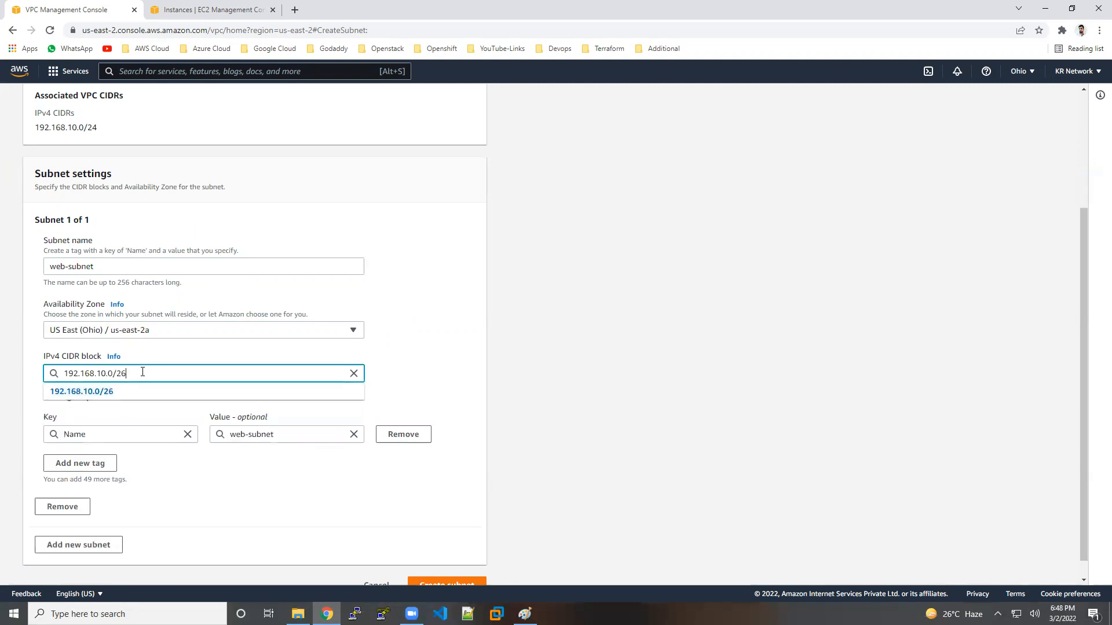
click(452, 363)
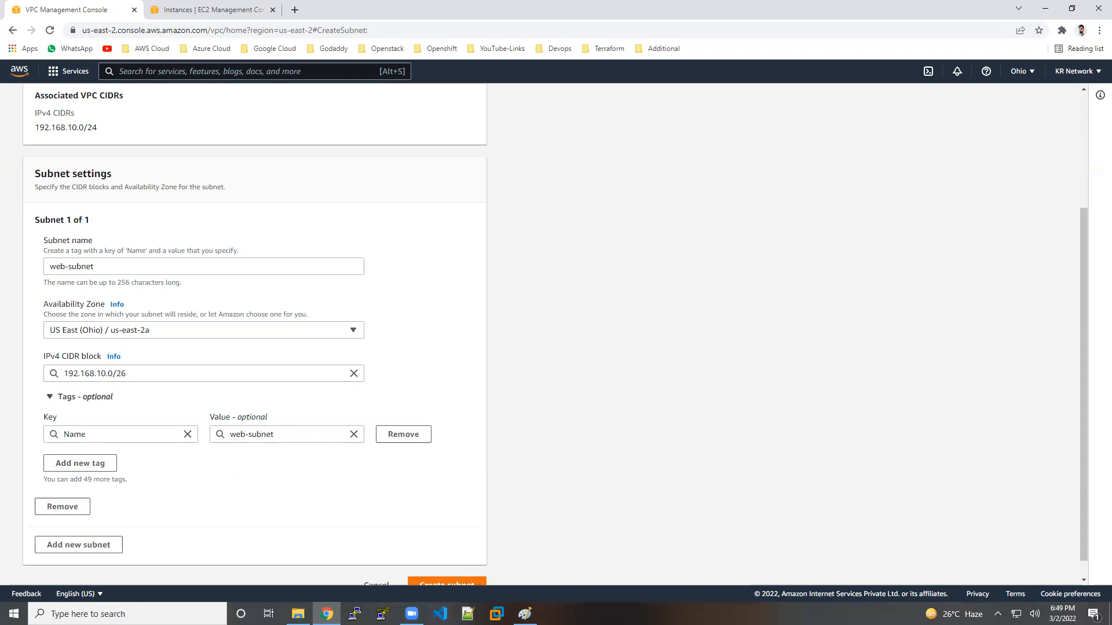
click(525, 614)
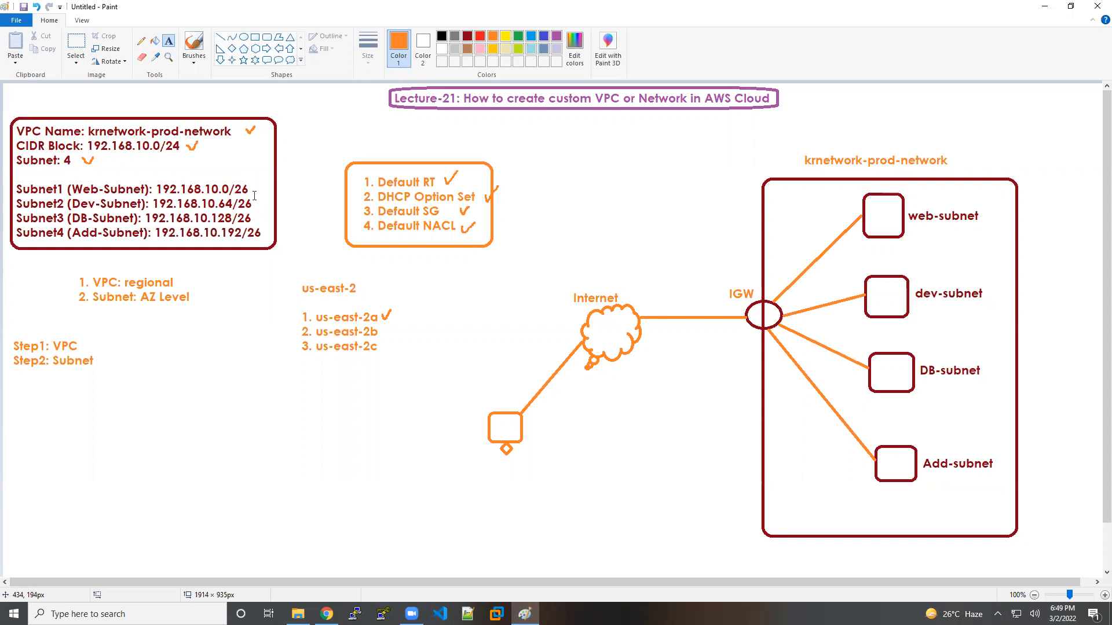
click(327, 614)
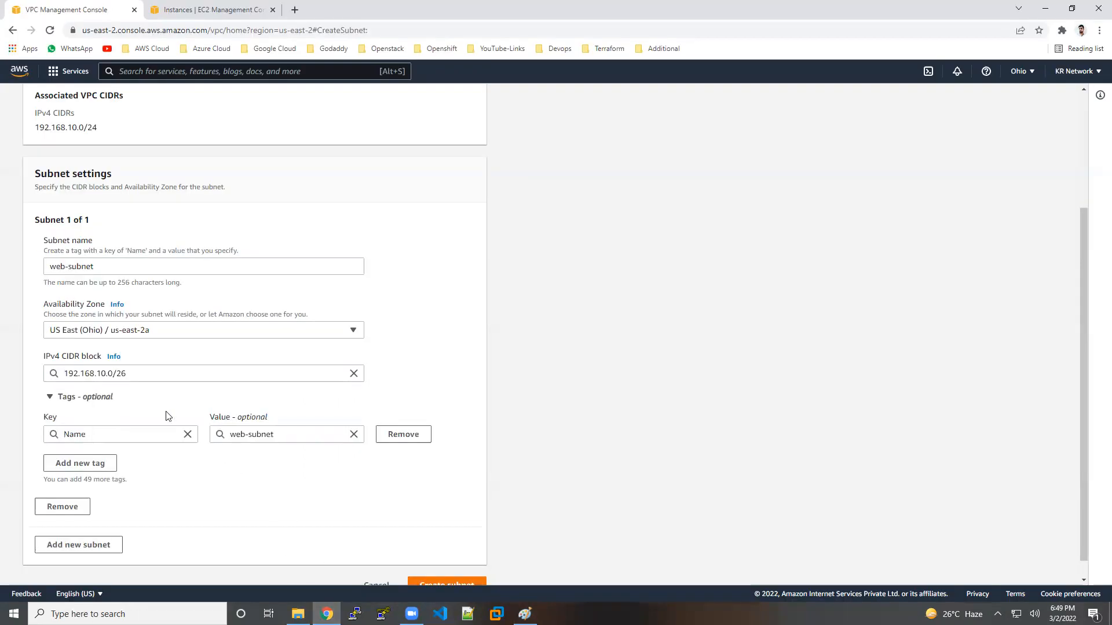
Step: Add a second subnet named dev-subnet in Availability Zone us-east-2b
scroll(173, 496, down, 1)
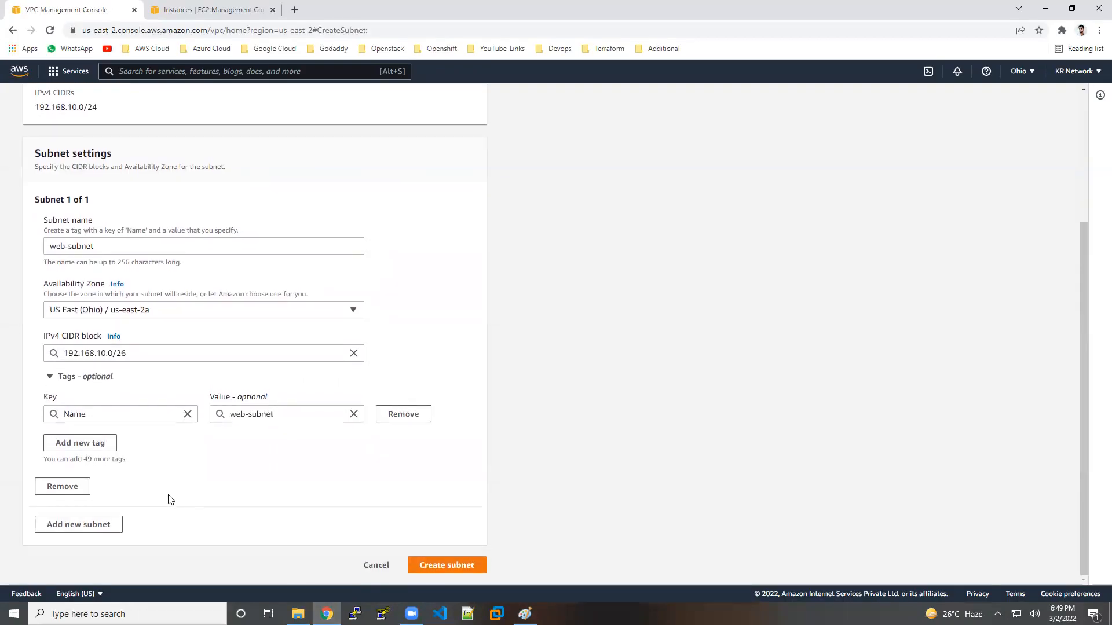
click(106, 527)
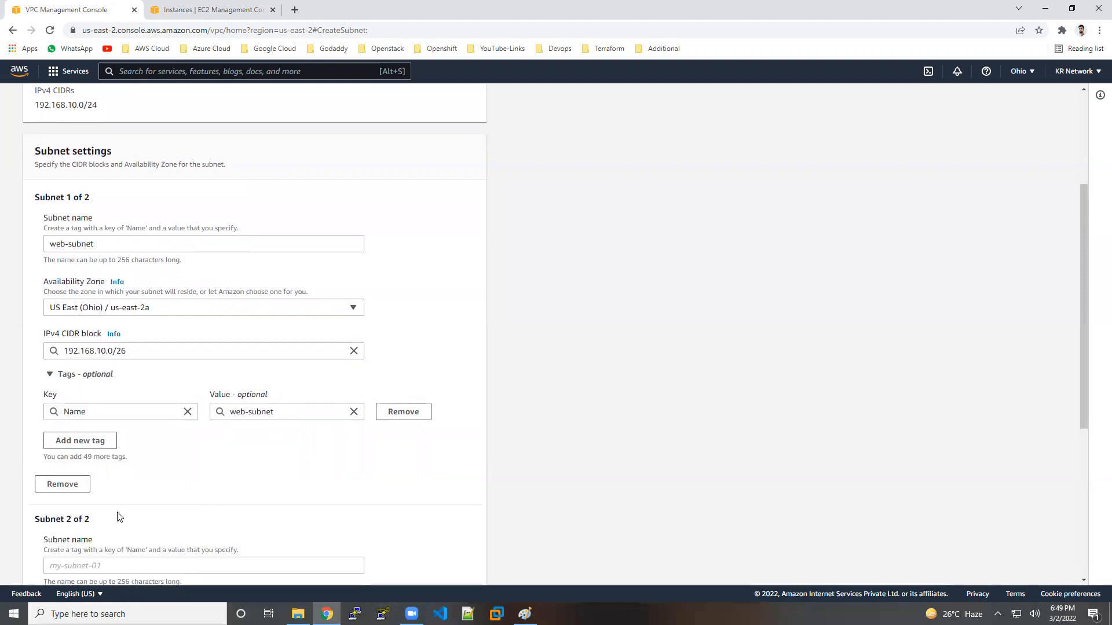
scroll(119, 517, down, 4)
click(137, 334)
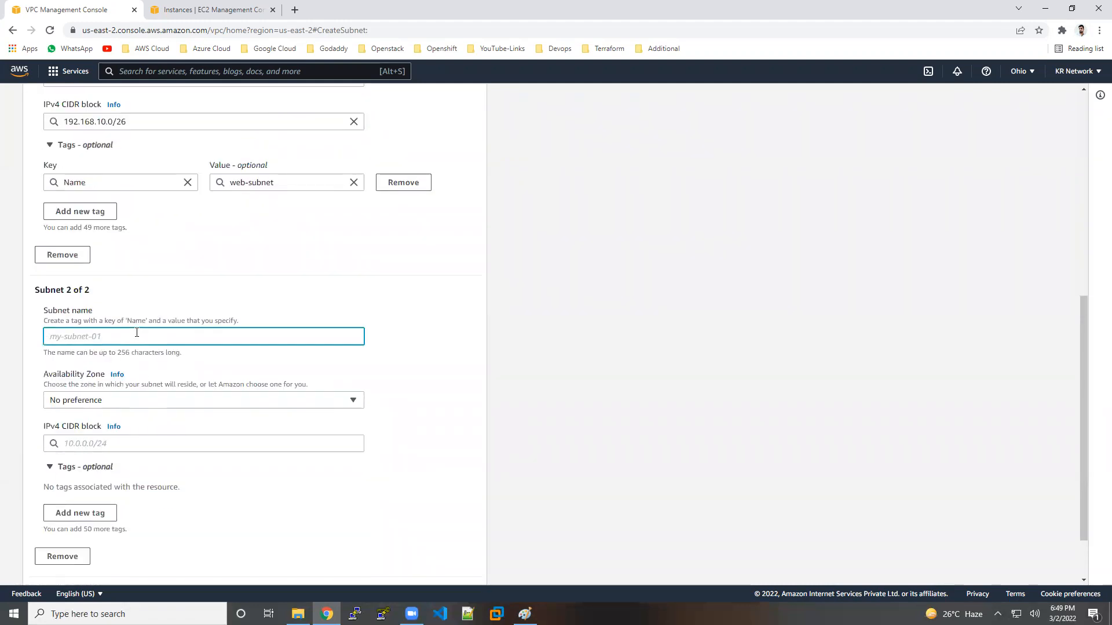
text(dev-subnet)
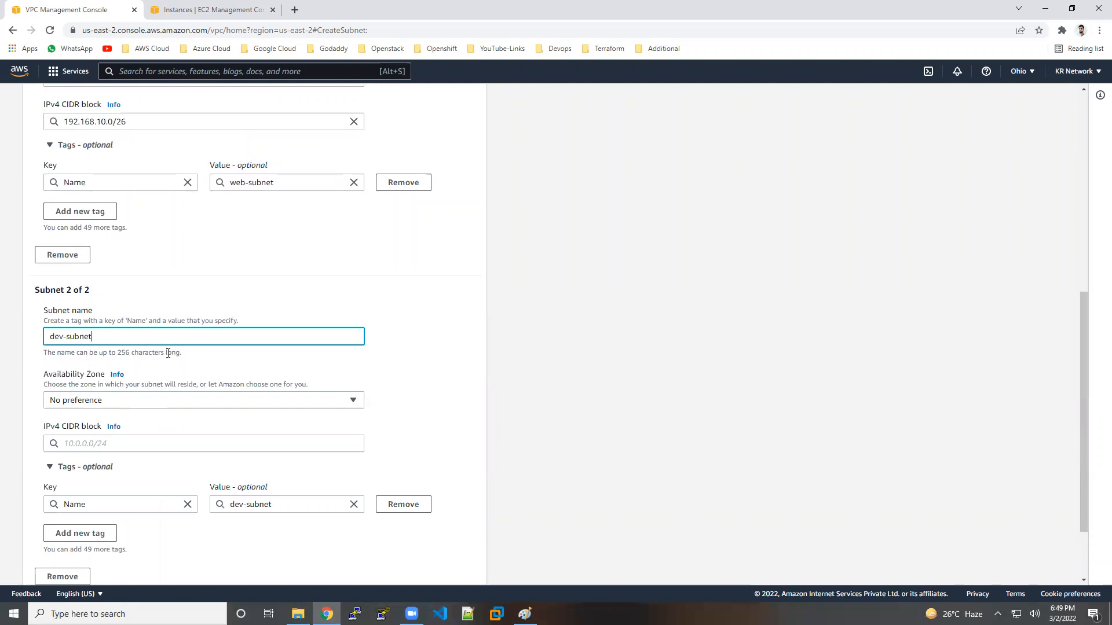
click(180, 402)
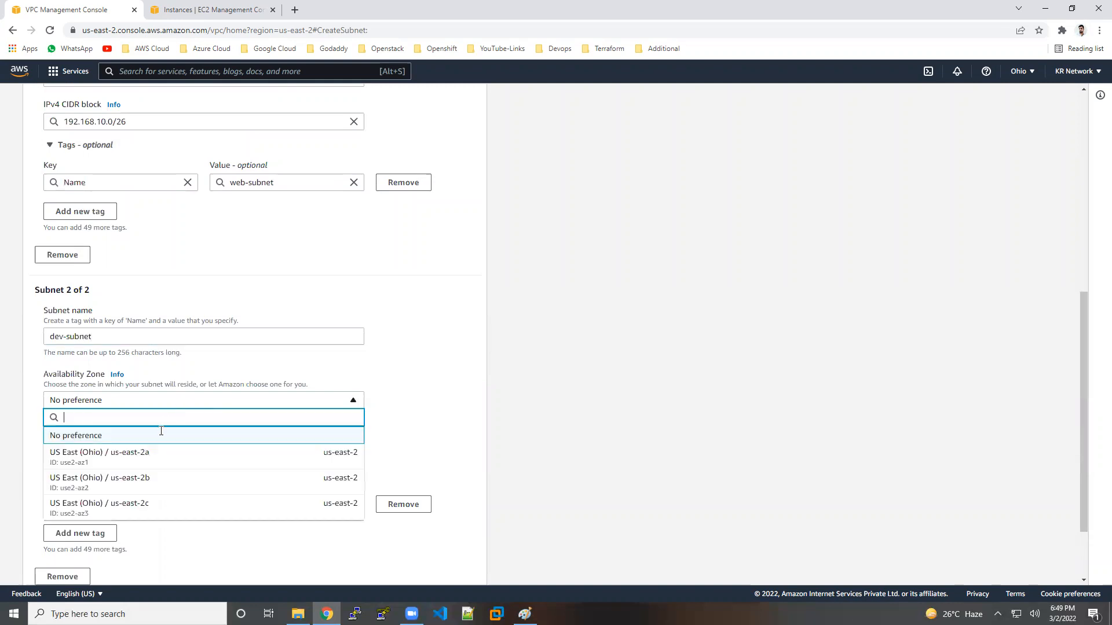
click(150, 483)
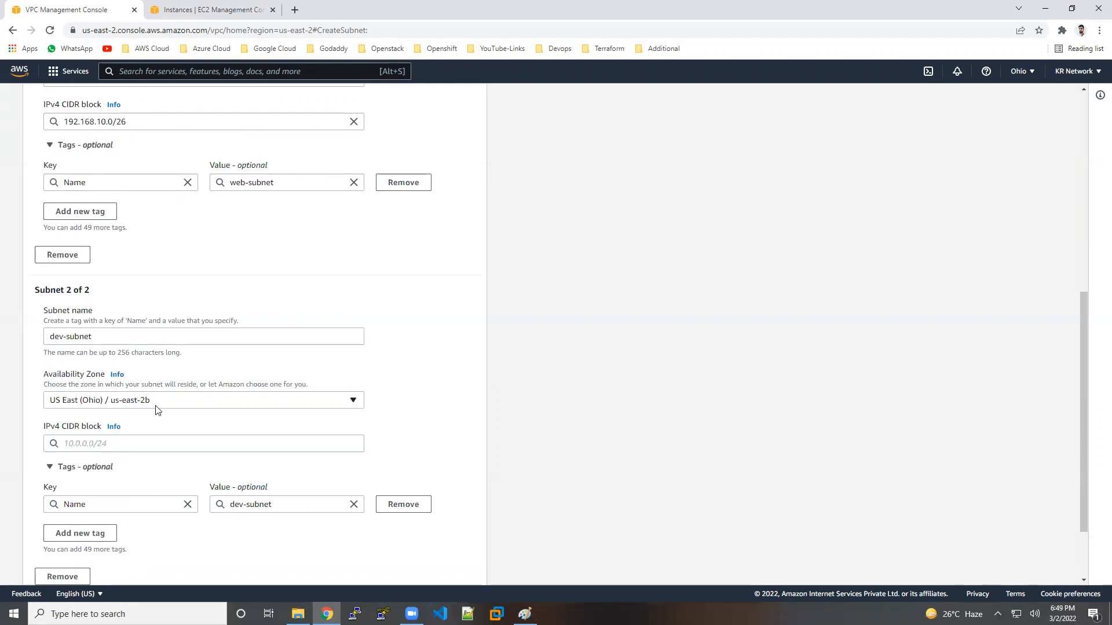
Step: Set dev-subnet's IPv4 CIDR block to 192.168.10.64/26 and create the two subnets
click(152, 441)
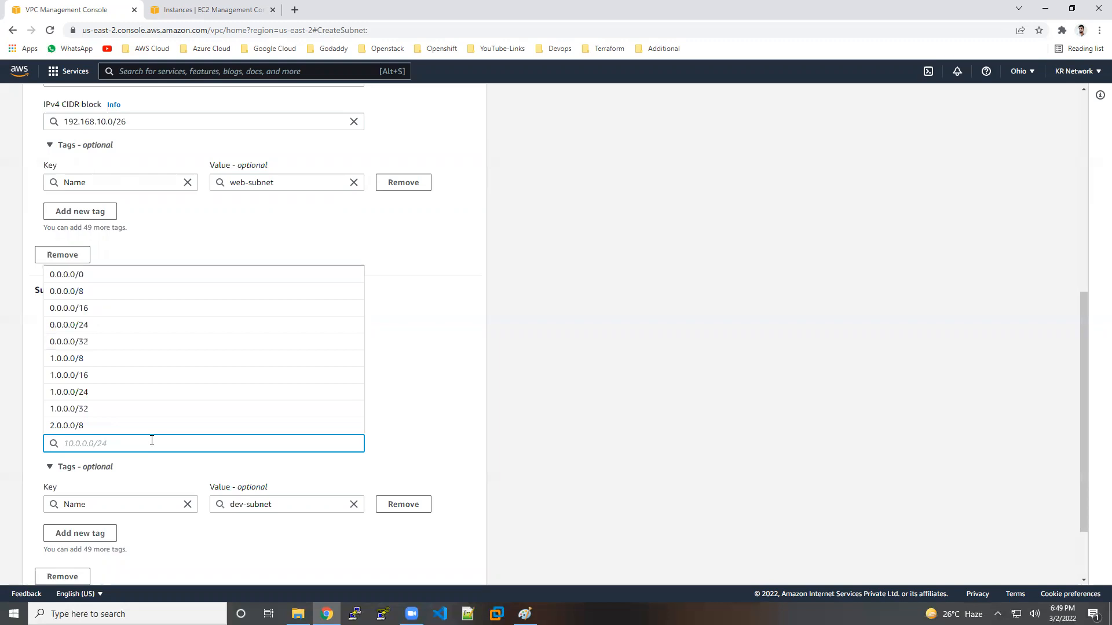
text(1920)
key(BackSpace)
text(.167)
key(BackSpace)
text(8.10.)
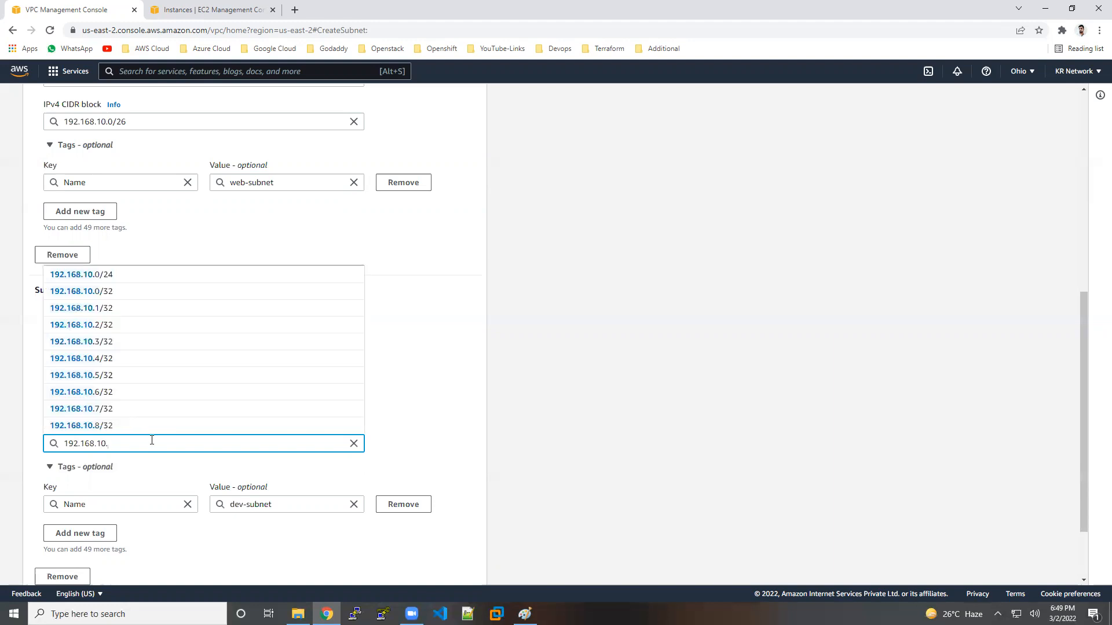
text(64/26)
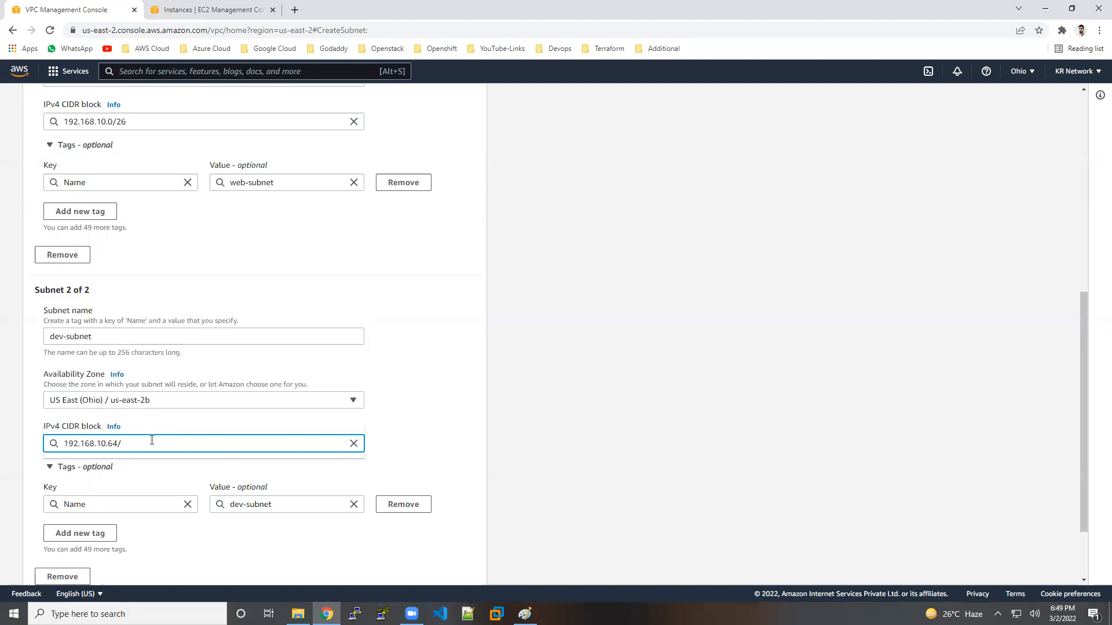
click(400, 426)
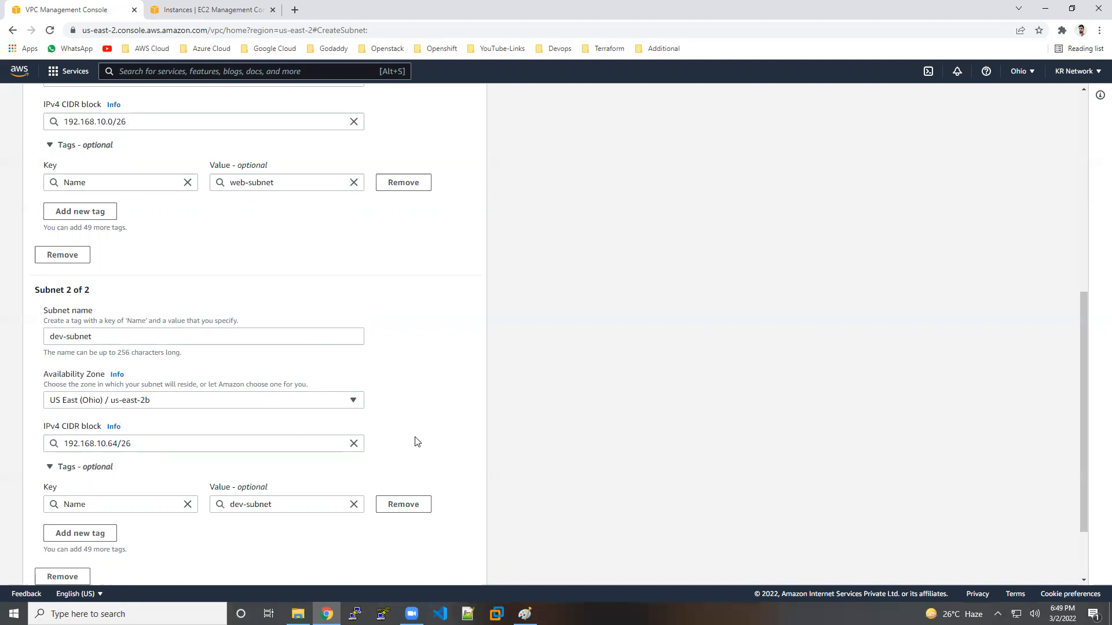
scroll(418, 443, down, 2)
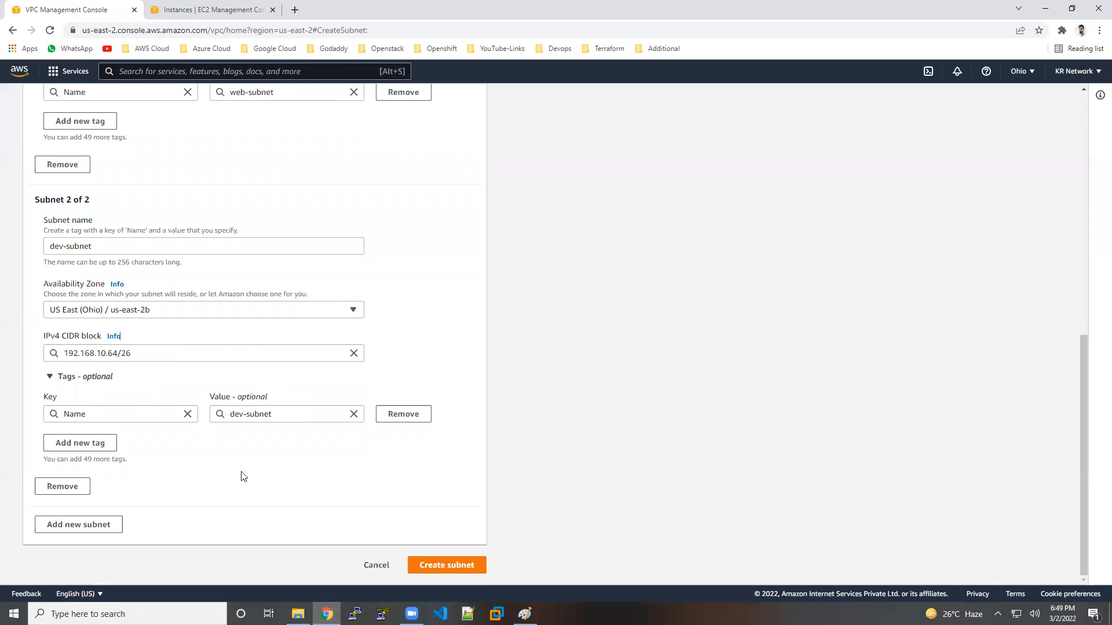
click(472, 570)
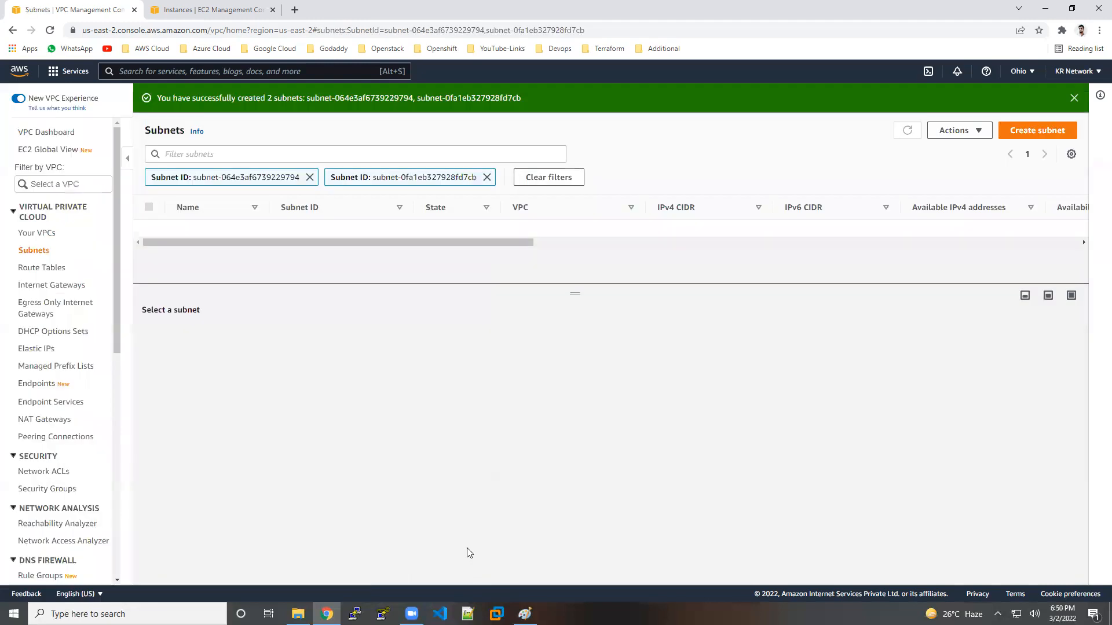
Step: Clear the subnet list filters and widen the VPC column to review the new subnets and their full VPC names
click(535, 179)
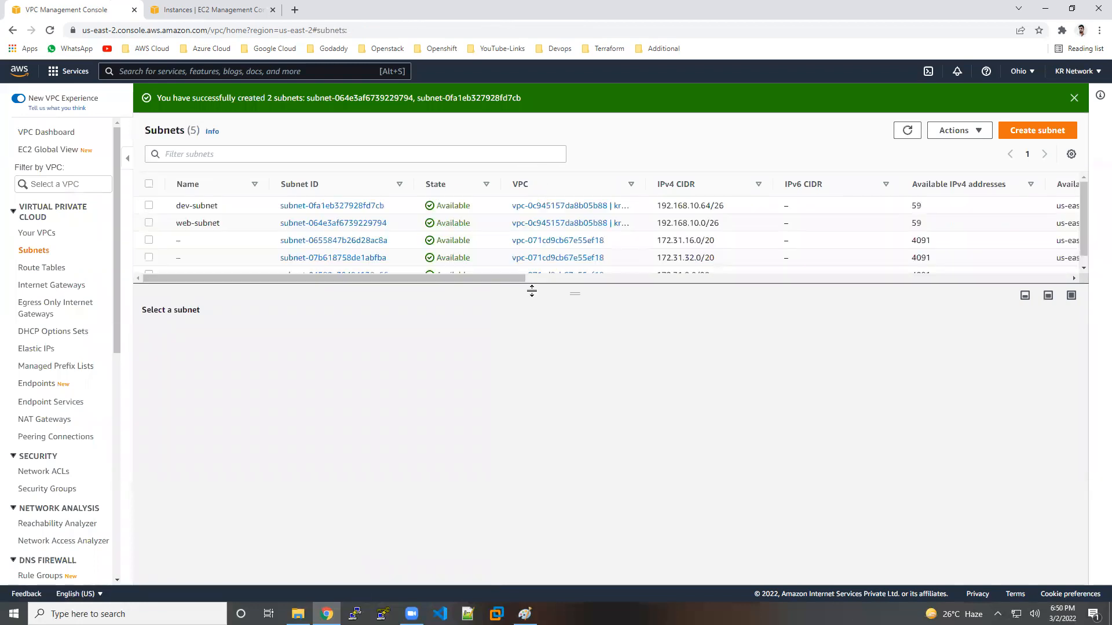
click(1074, 99)
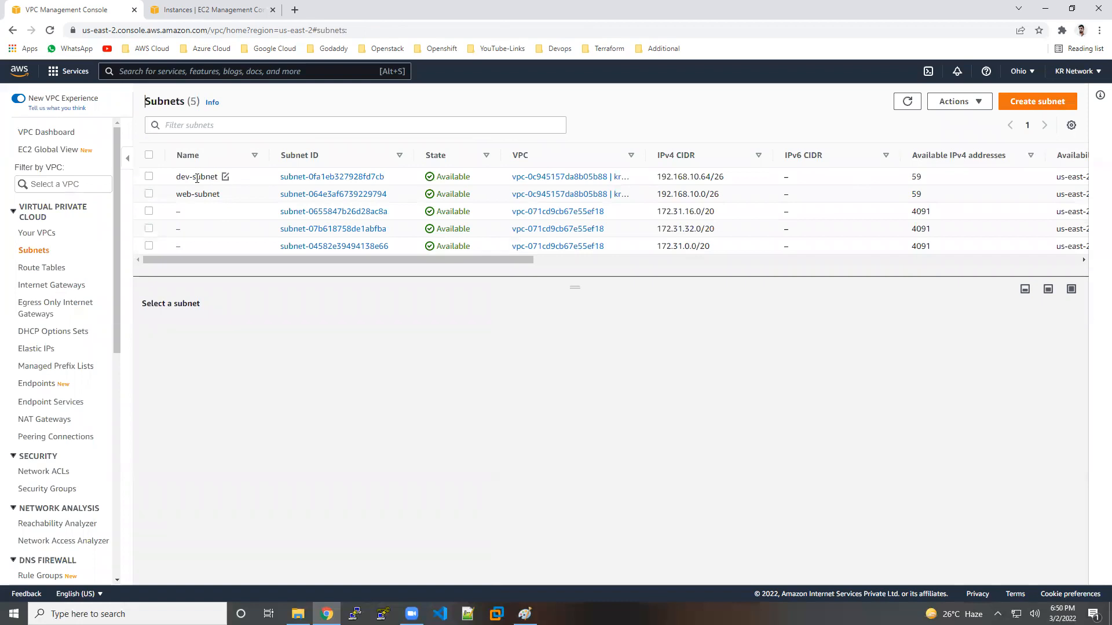
drag(644, 155, 734, 147)
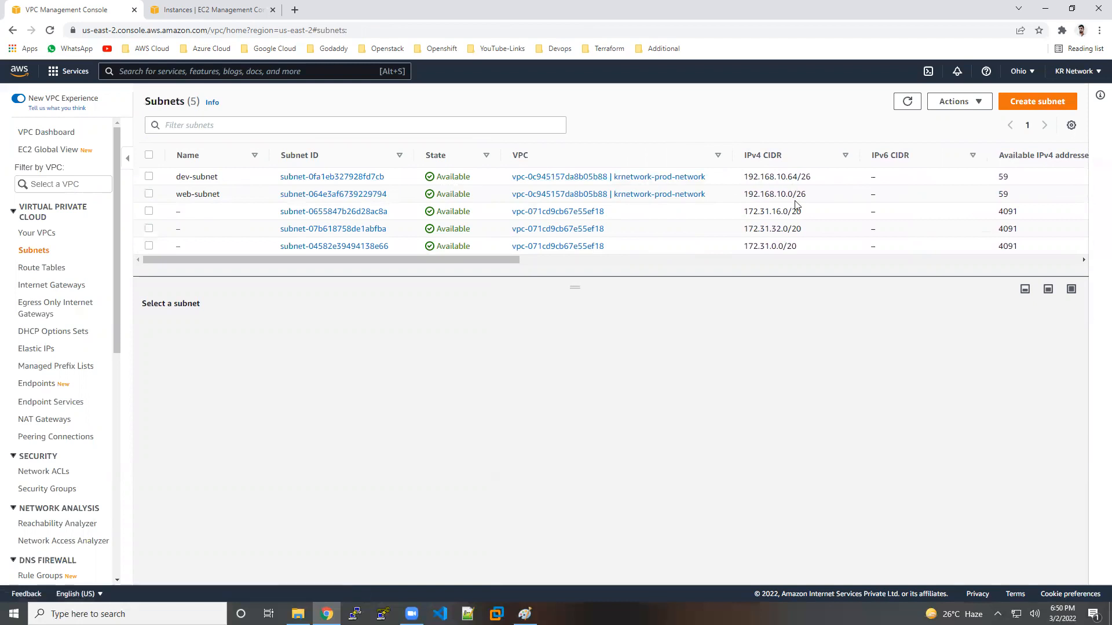
Step: Start creating another subnet in the krnetwork-prod-network VPC and name it db-subnet
click(1034, 102)
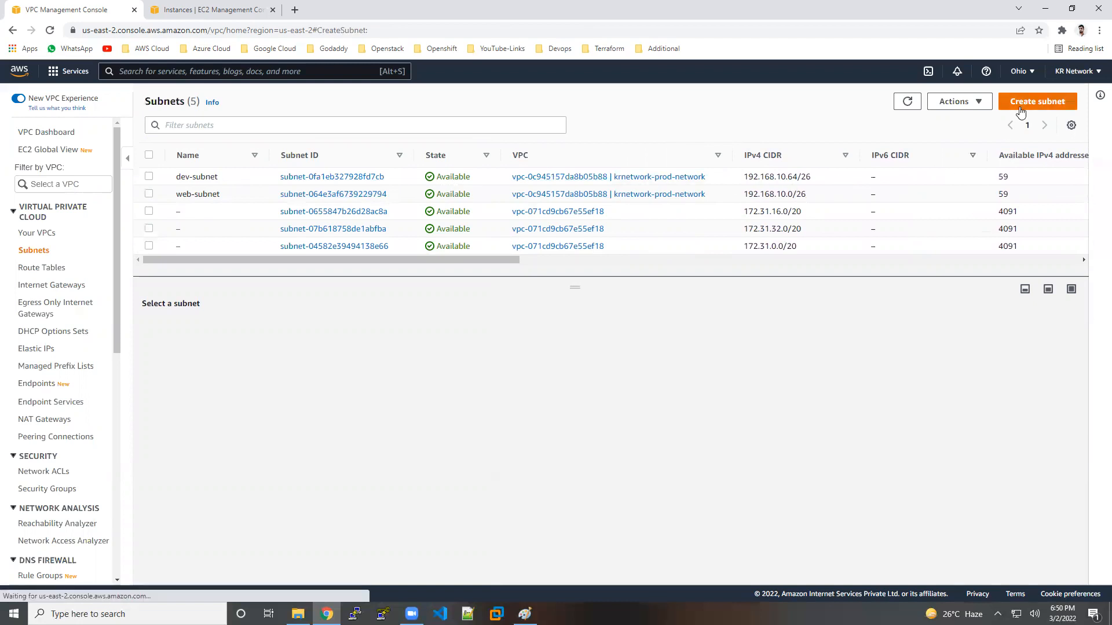
click(351, 228)
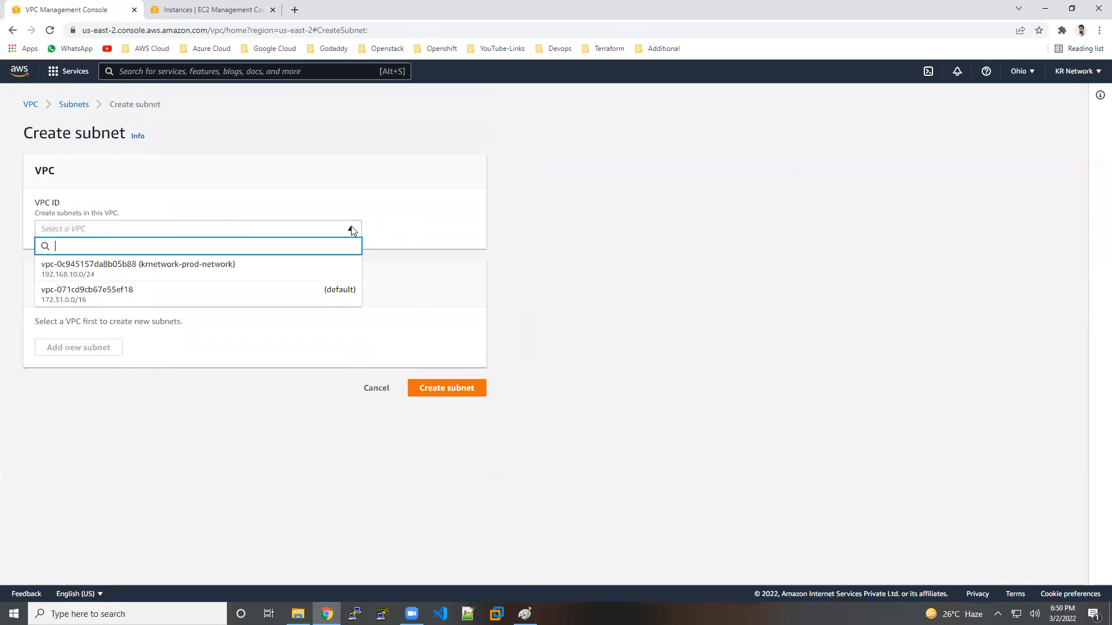
click(298, 267)
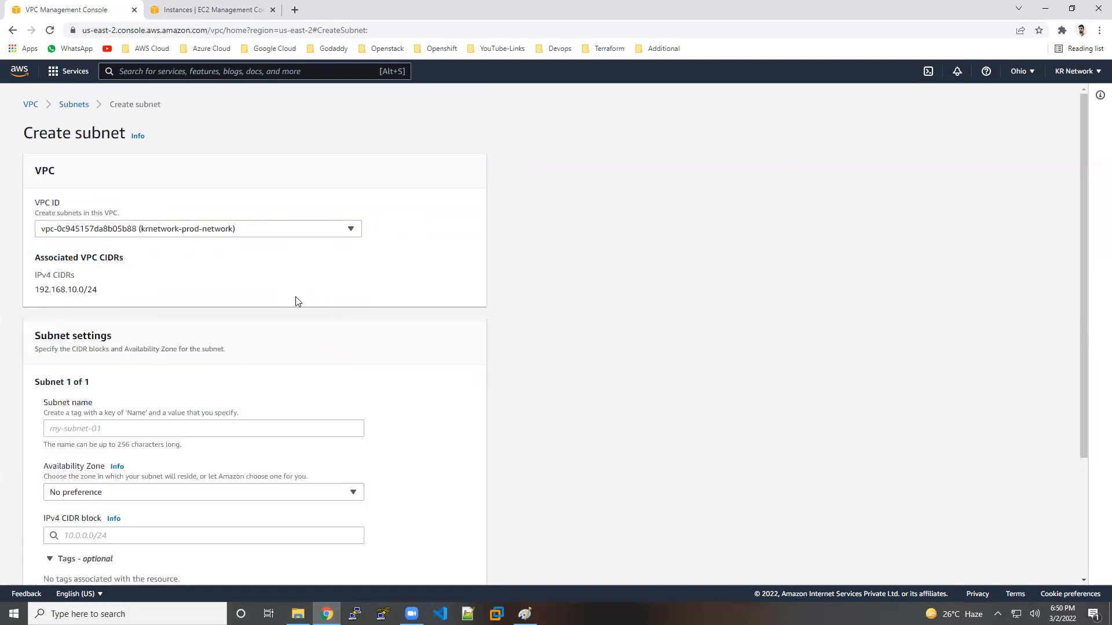
scroll(287, 359, down, 3)
click(290, 269)
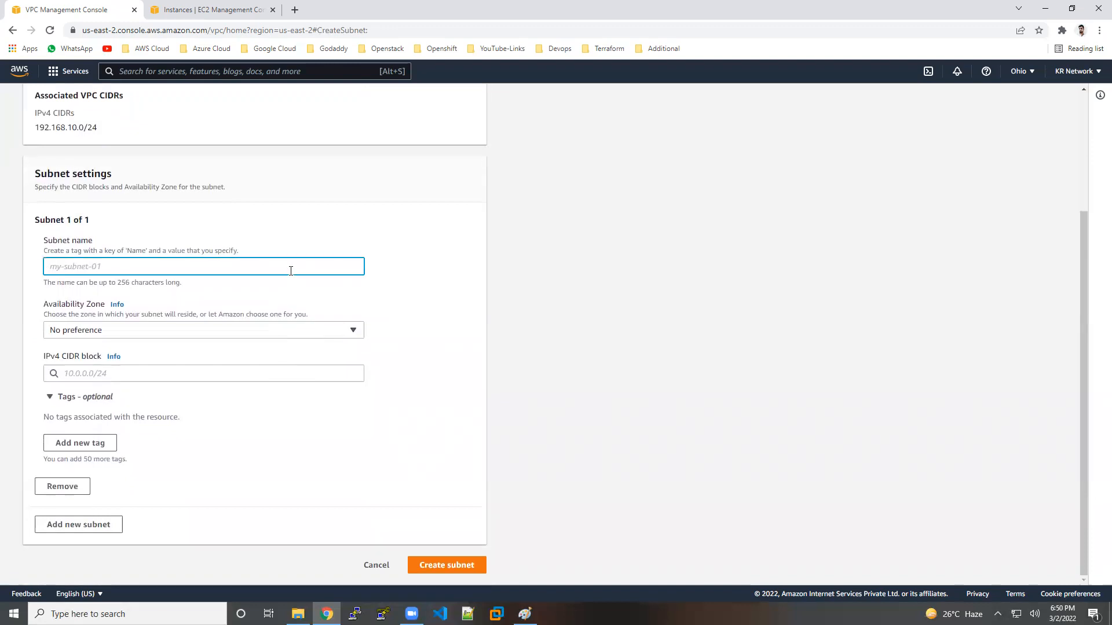
text(db-subnet)
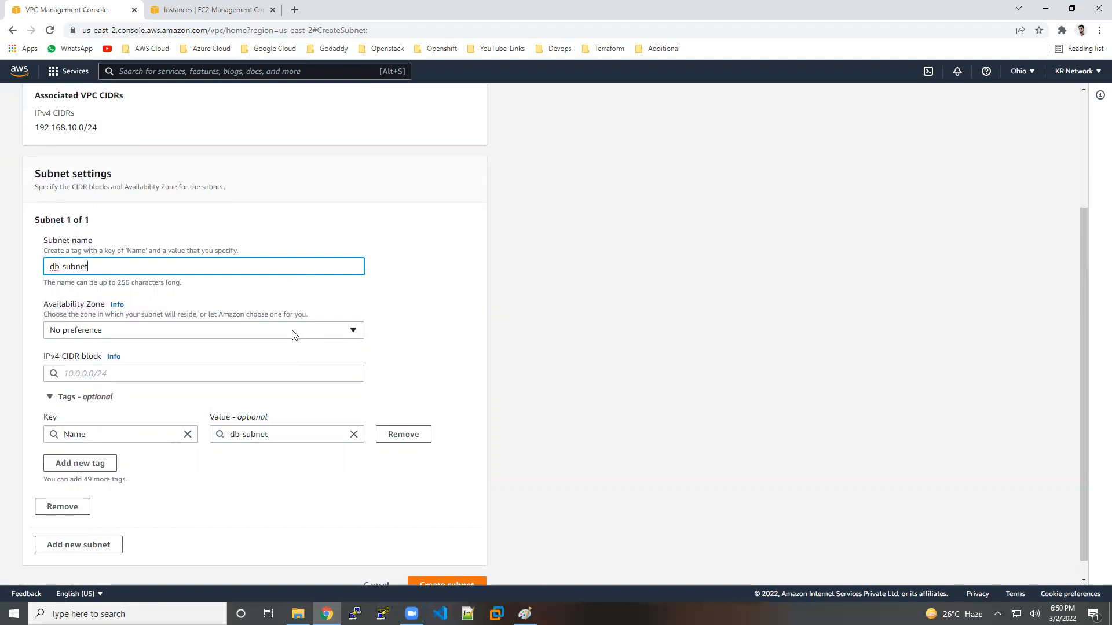
Step: Set db-subnet's IPv4 CIDR block to 192.168.10.128/26, leaving its Availability Zone at No preference
click(178, 373)
text(19)
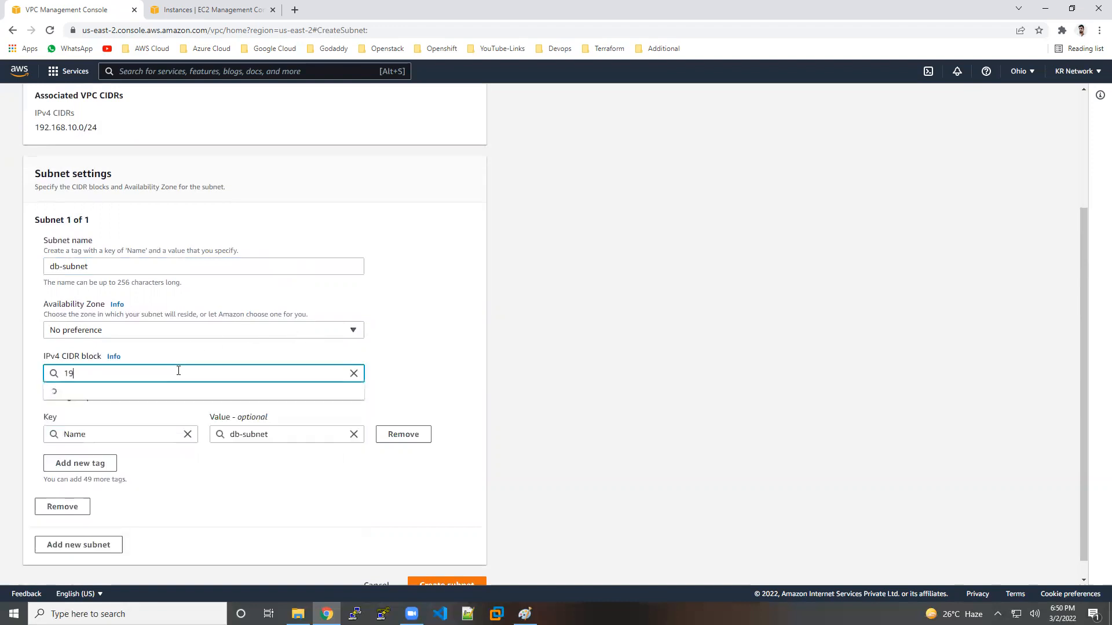
text(2.168.)
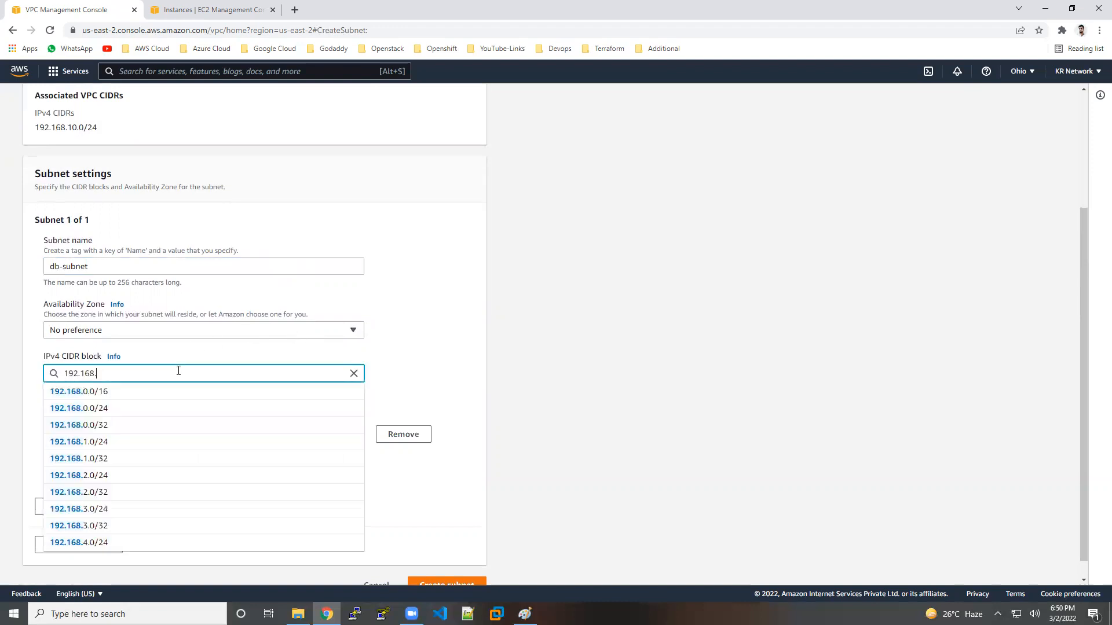
text(10.128)
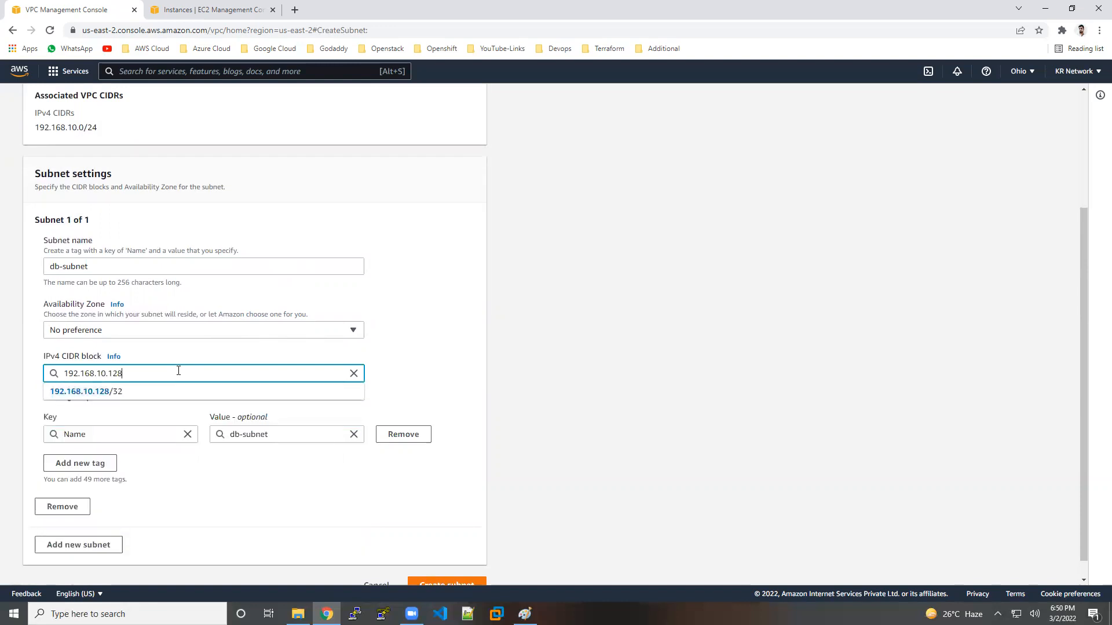
text(/26)
click(457, 352)
Step: Add a second subnet to the form and name it add-subnet
scroll(462, 406, down, 1)
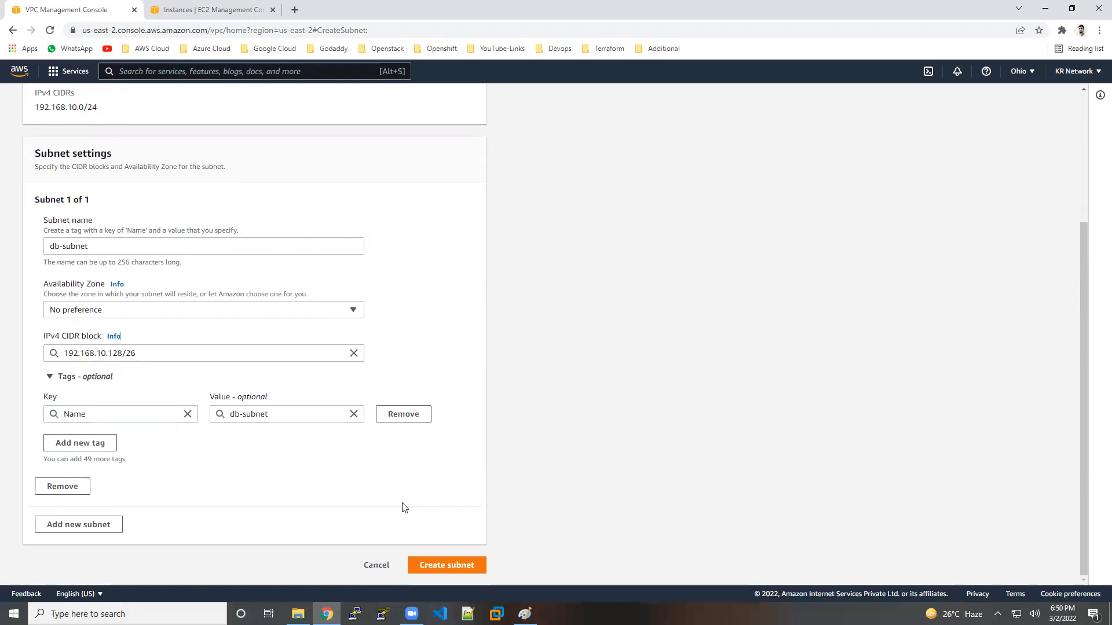
click(69, 524)
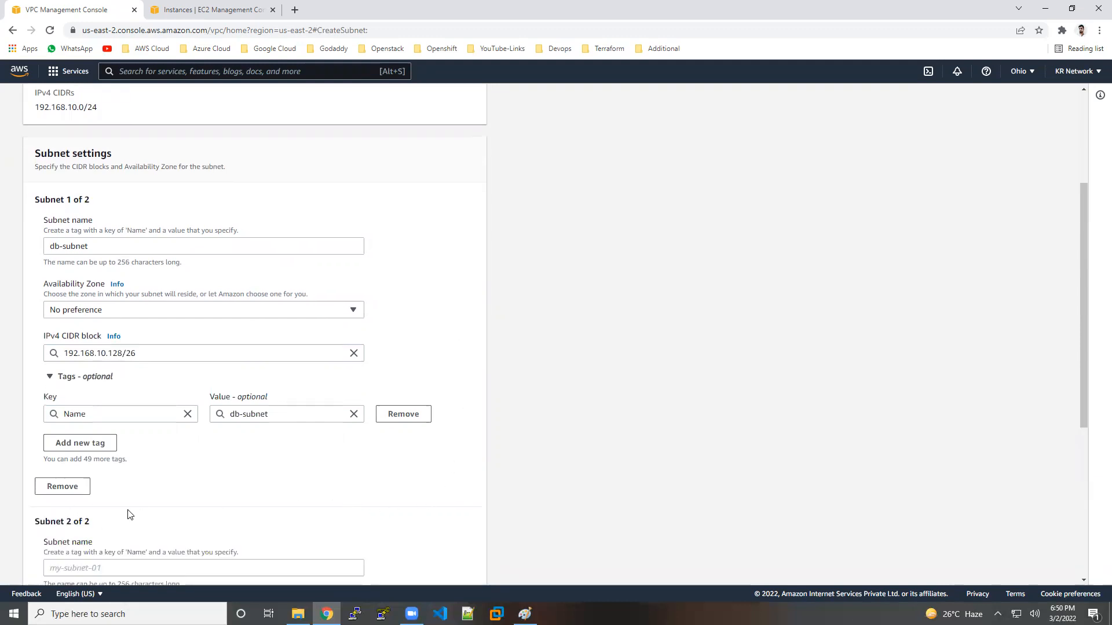
scroll(130, 369, down, 4)
click(126, 338)
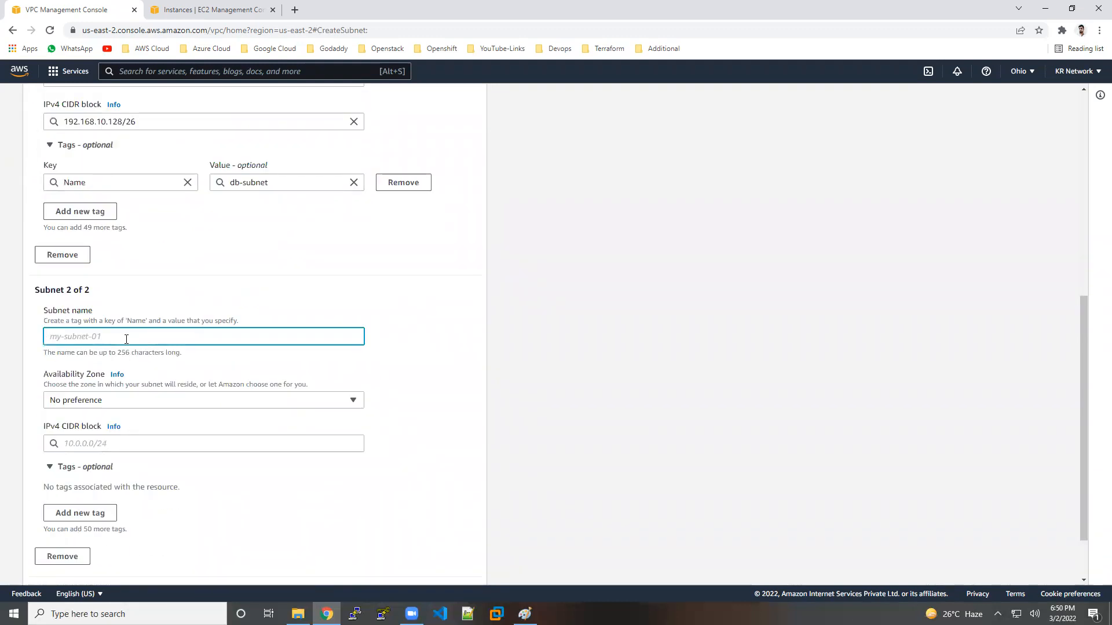
text(add-subnet)
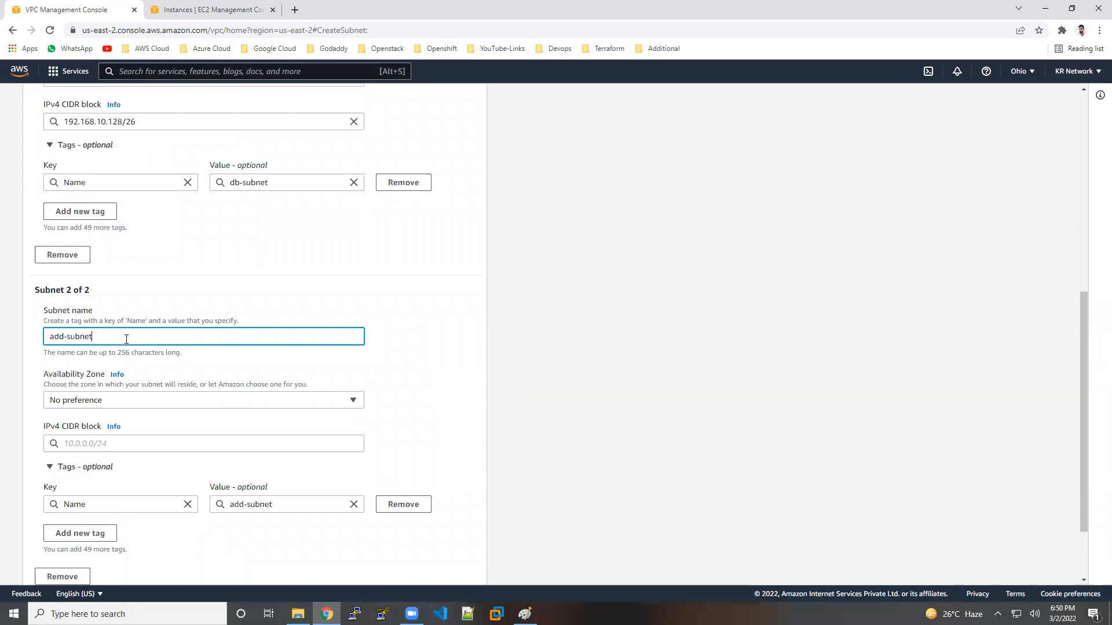
Step: Set add-subnet's IPv4 CIDR block to 192.168.10.192/26 and create db-subnet and add-subnet
click(148, 446)
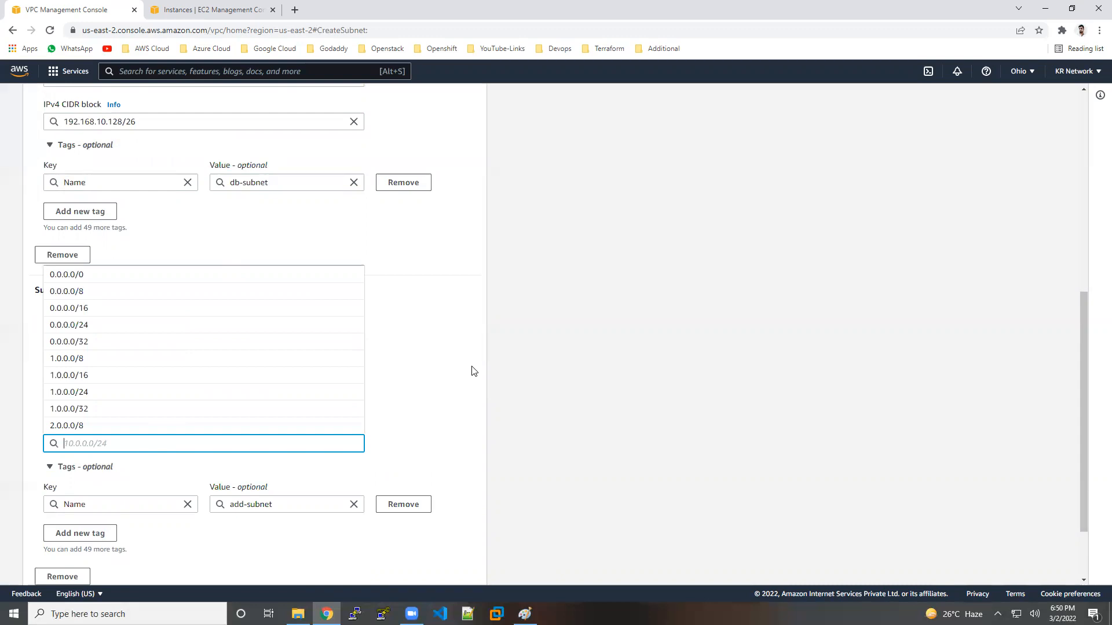
text(192.168.1)
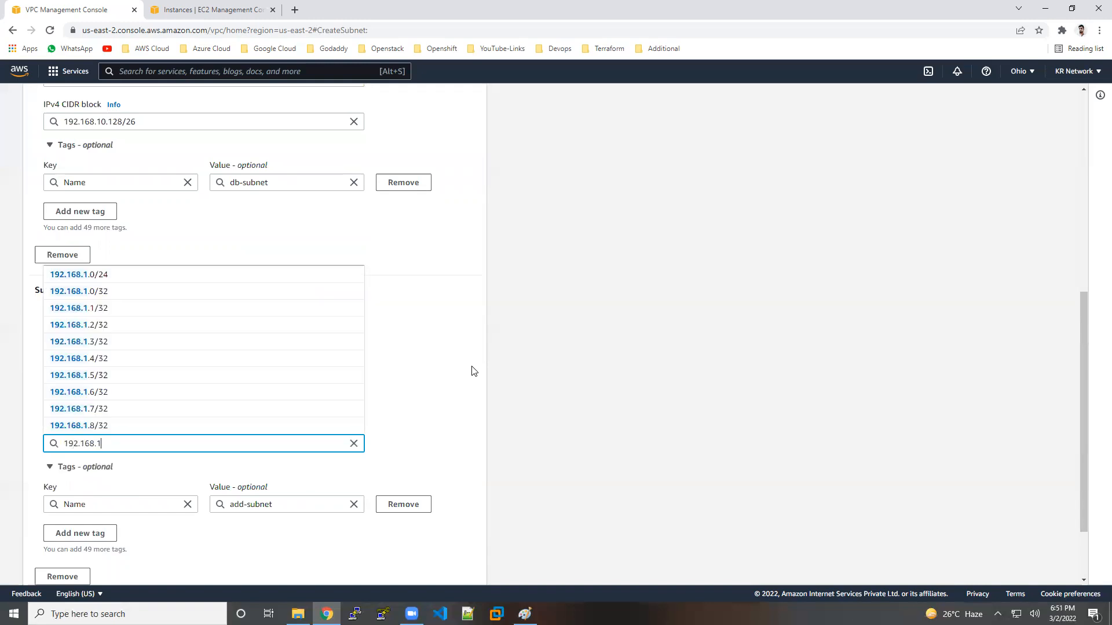
text(0.192/26)
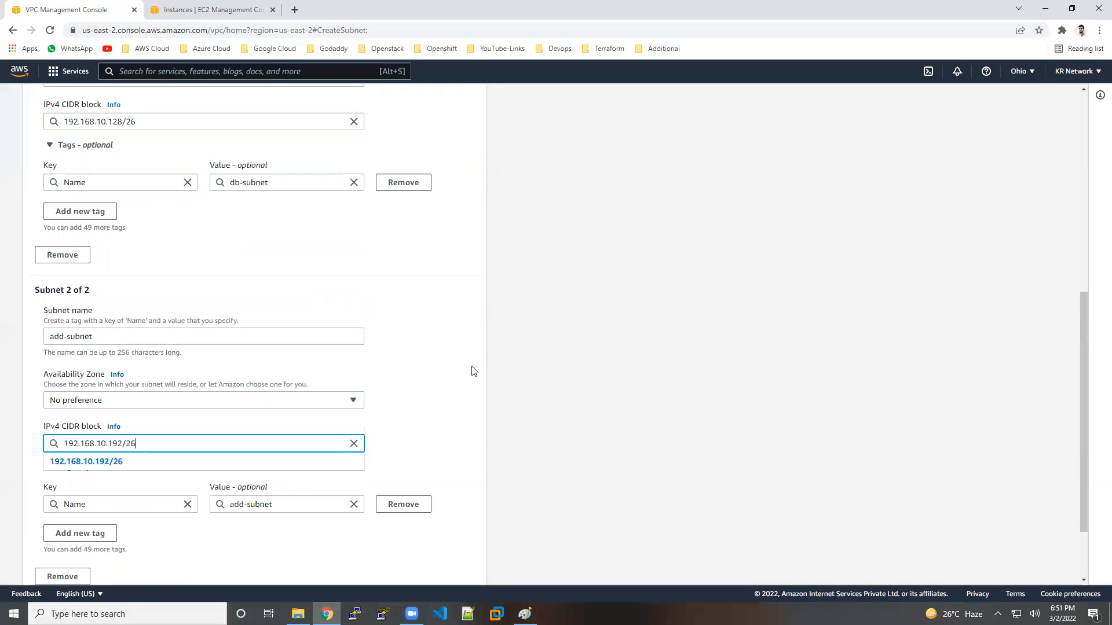
scroll(472, 369, down, 3)
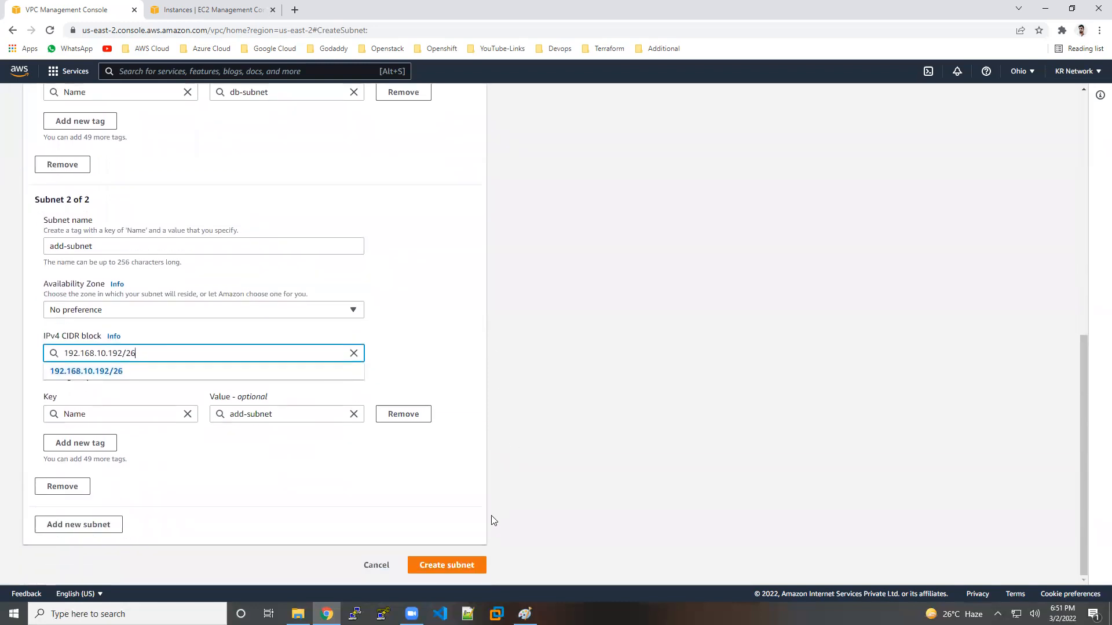
click(474, 565)
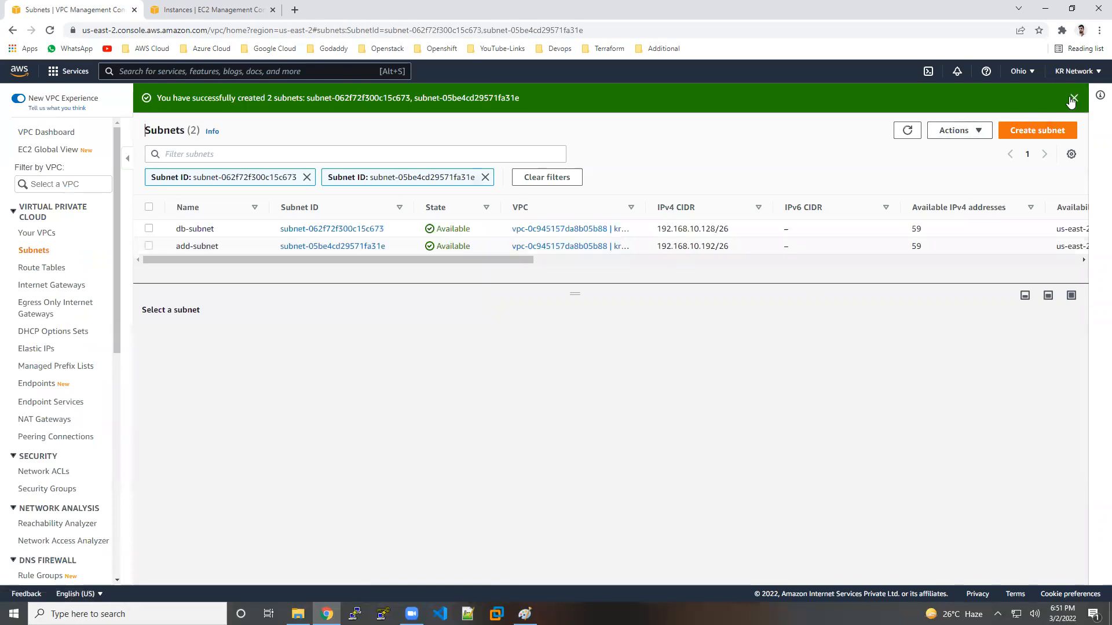
Step: Show the unfiltered subnet list in an enlarged pane with a wider VPC column to review all the subnets
click(1073, 99)
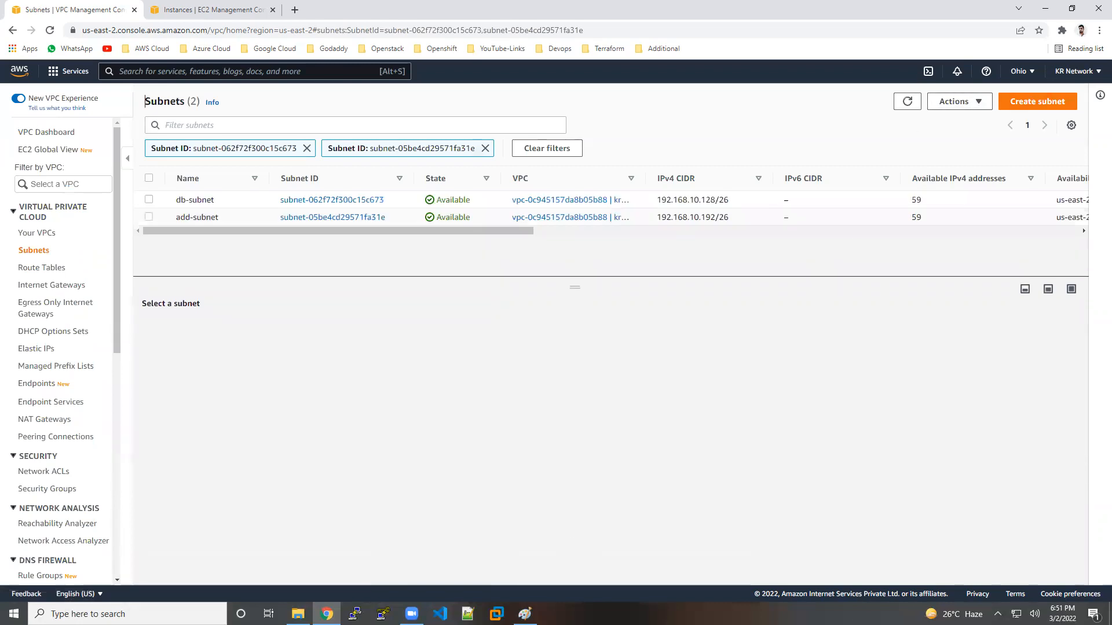
key(alt+Tab)
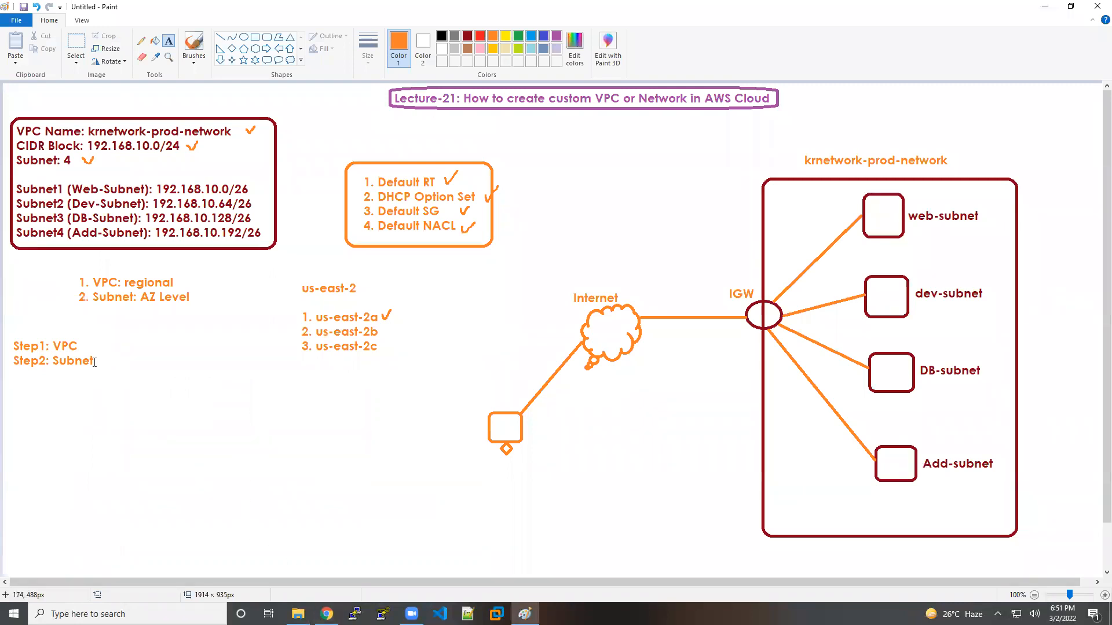
click(326, 614)
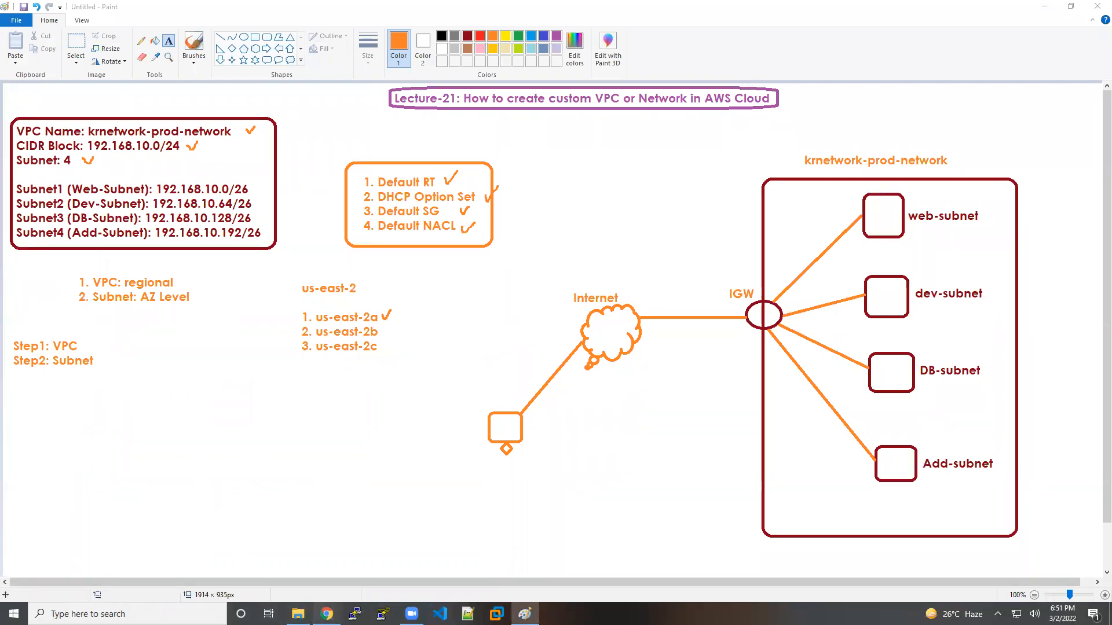
click(560, 148)
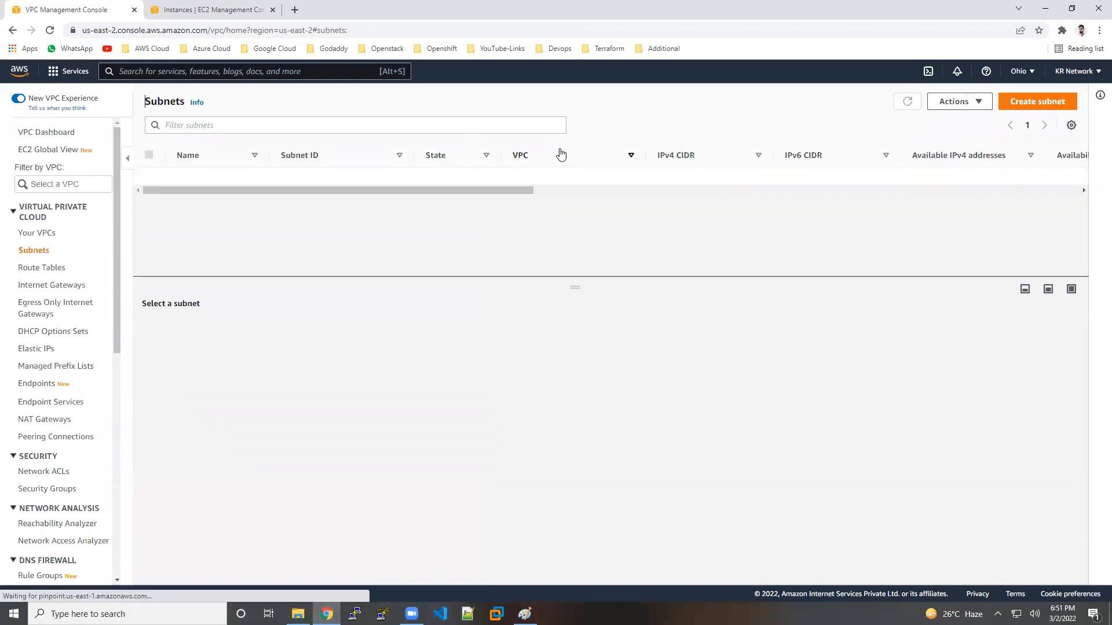
drag(568, 286, 577, 365)
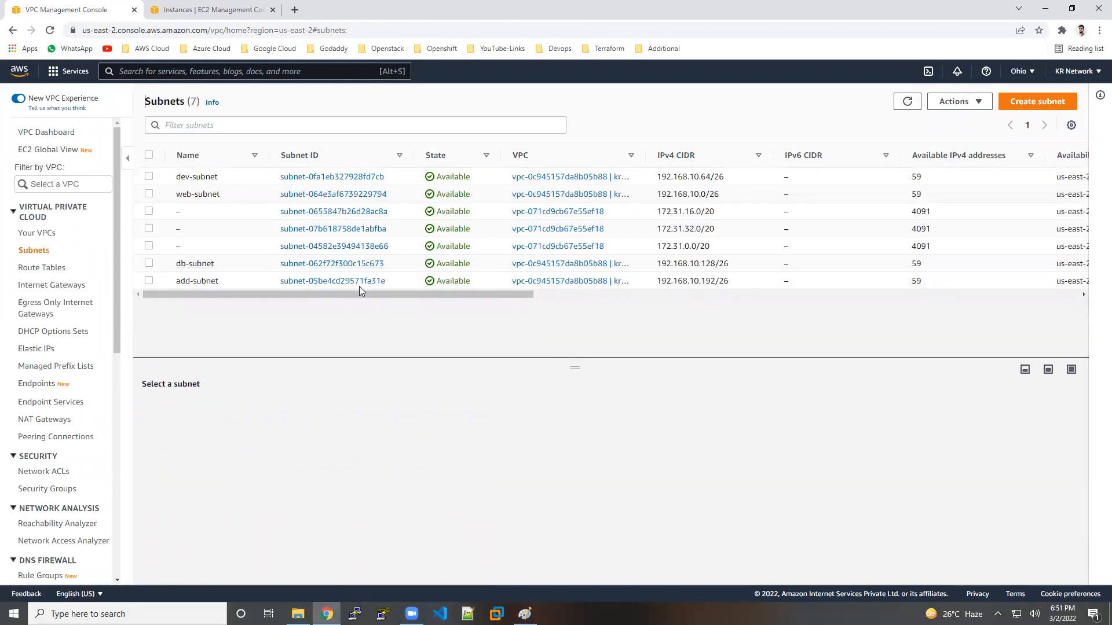
drag(639, 158, 716, 156)
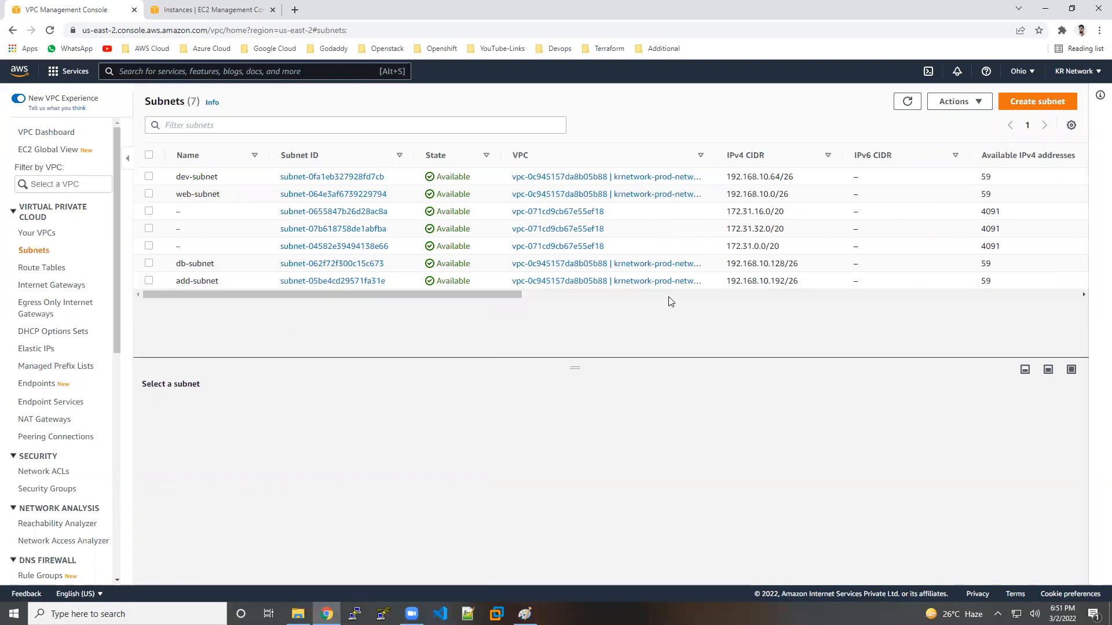
Step: Switch to the EC2 Instances page in Chrome, checking the network diagram in Paint along the way
click(235, 11)
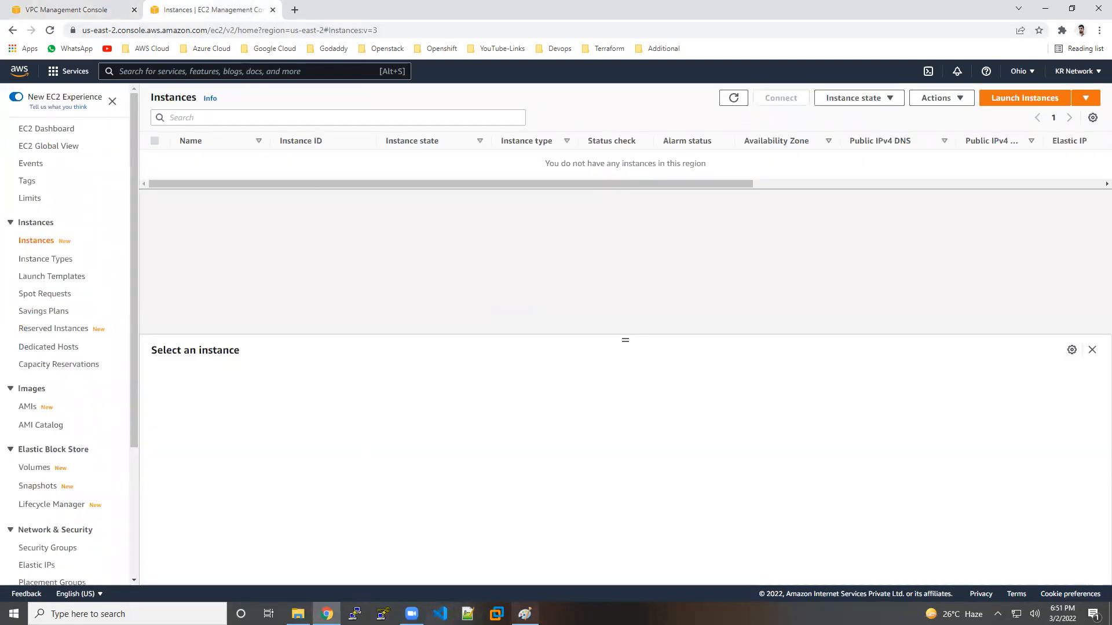
click(525, 614)
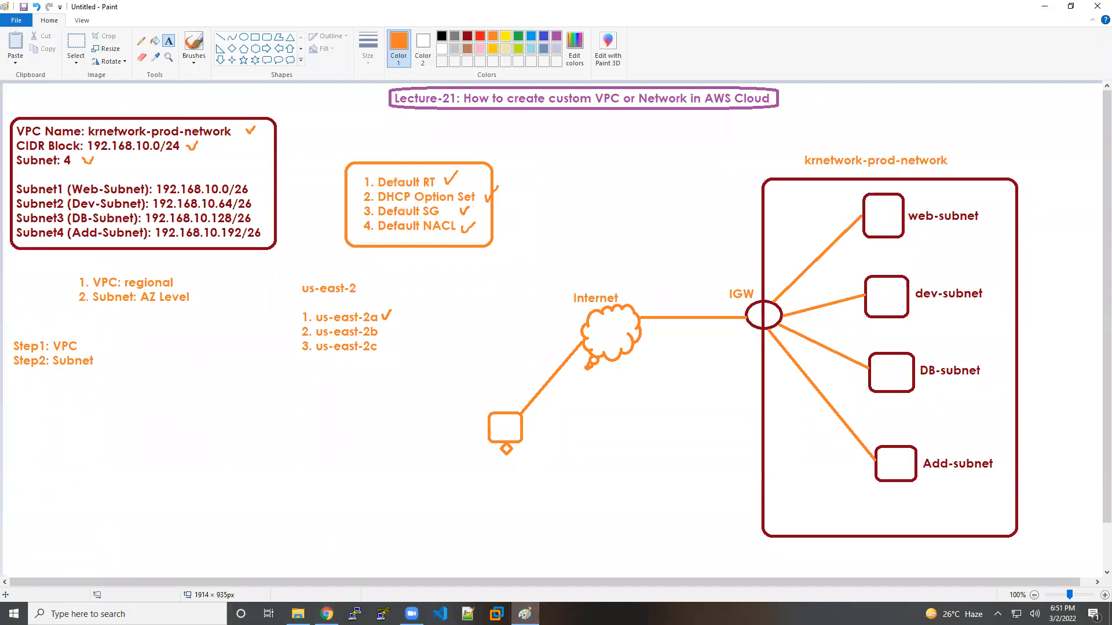
key(alt+Tab)
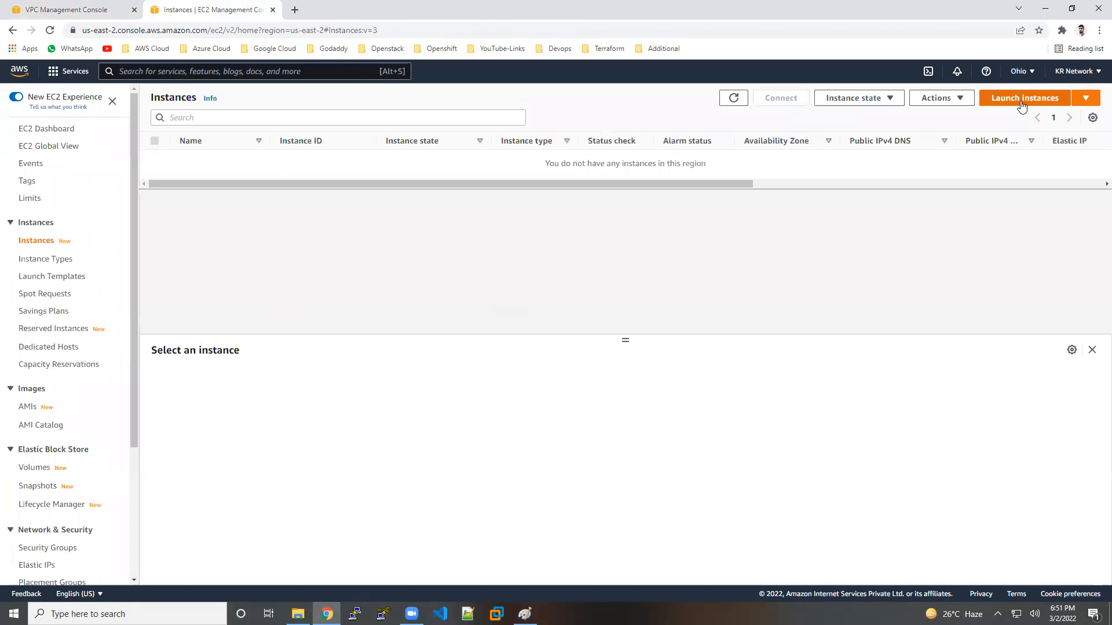
Step: Start launching an instance with the Amazon Linux 2 Kernel 5.10 AMI and t2.micro type, and set its network to krnetwork-prod-network
click(1022, 100)
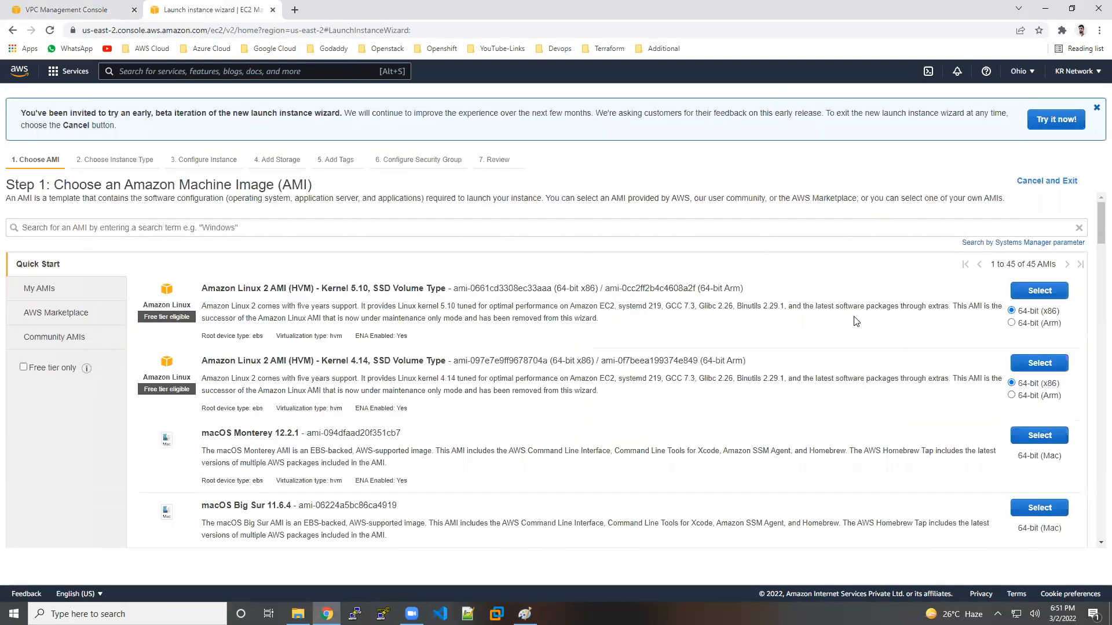
click(1037, 293)
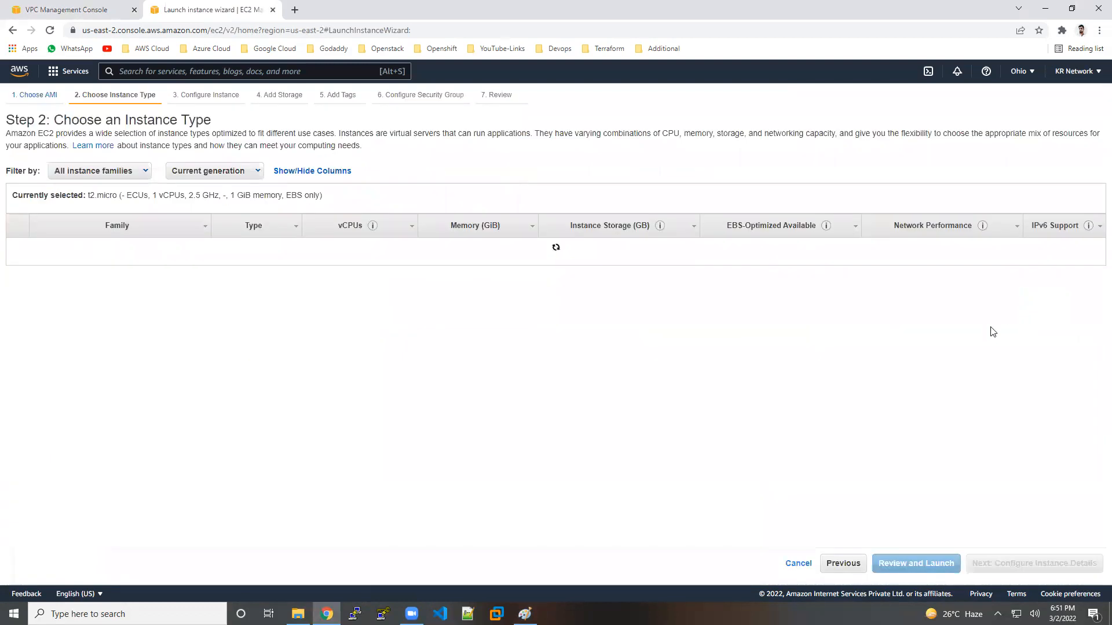
click(1070, 564)
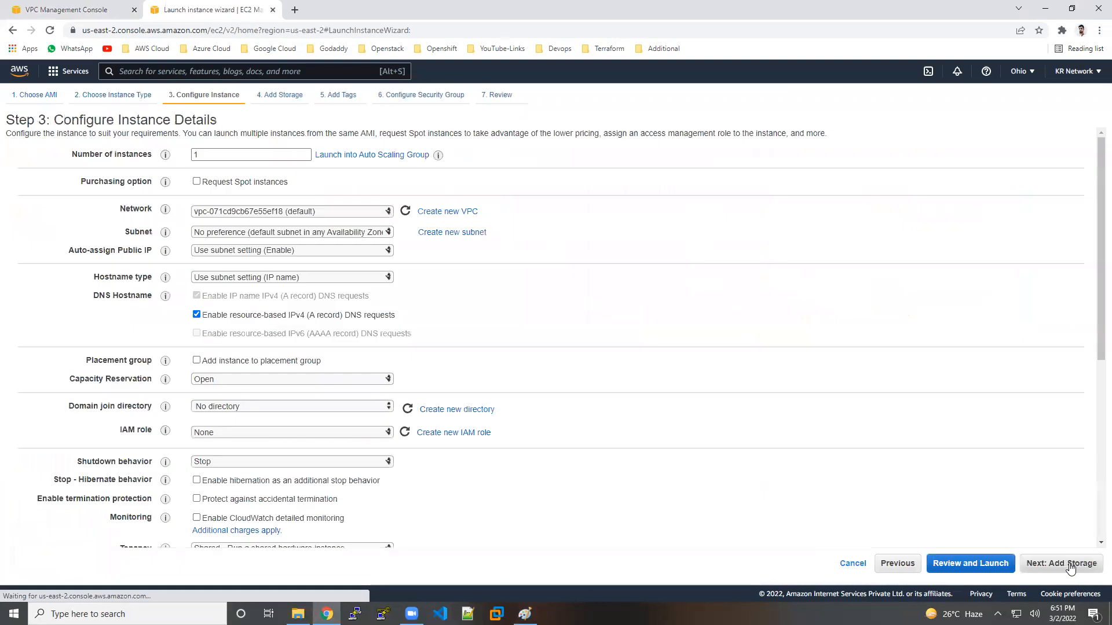
click(343, 214)
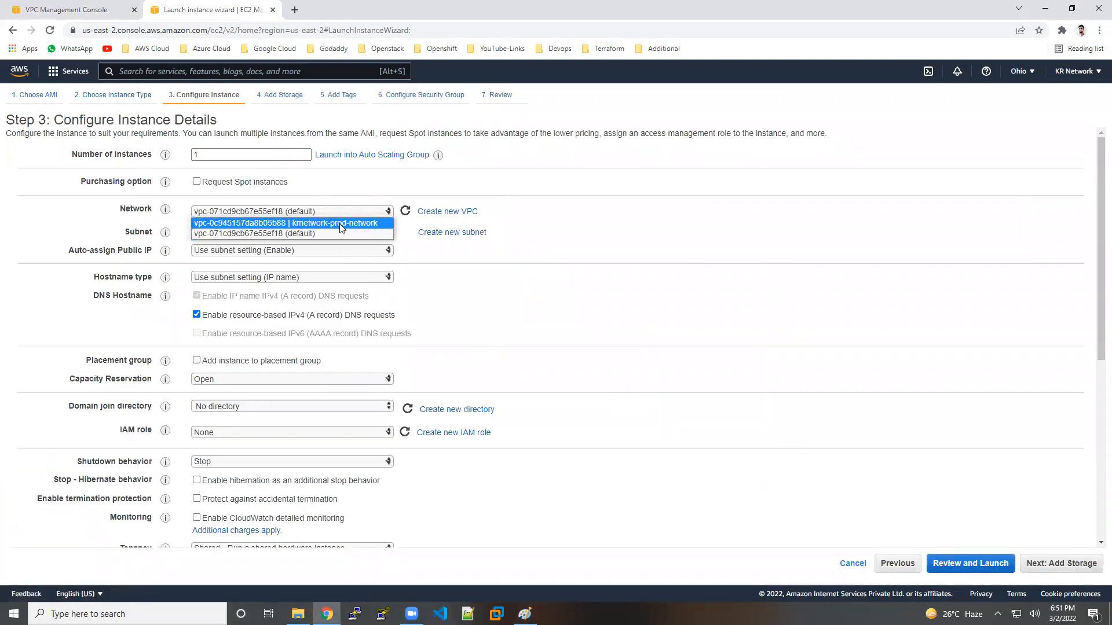
click(339, 223)
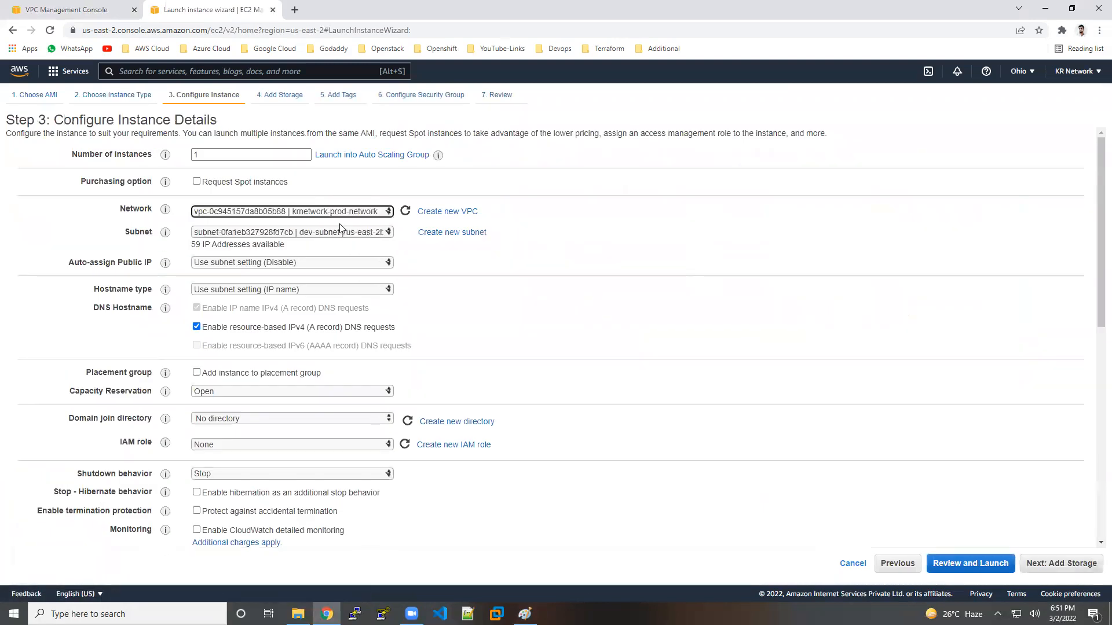
Step: Check the availability zones of the krnetwork-prod-network subnets in the VPC console's subnet list, leaving no subnet selected
click(370, 233)
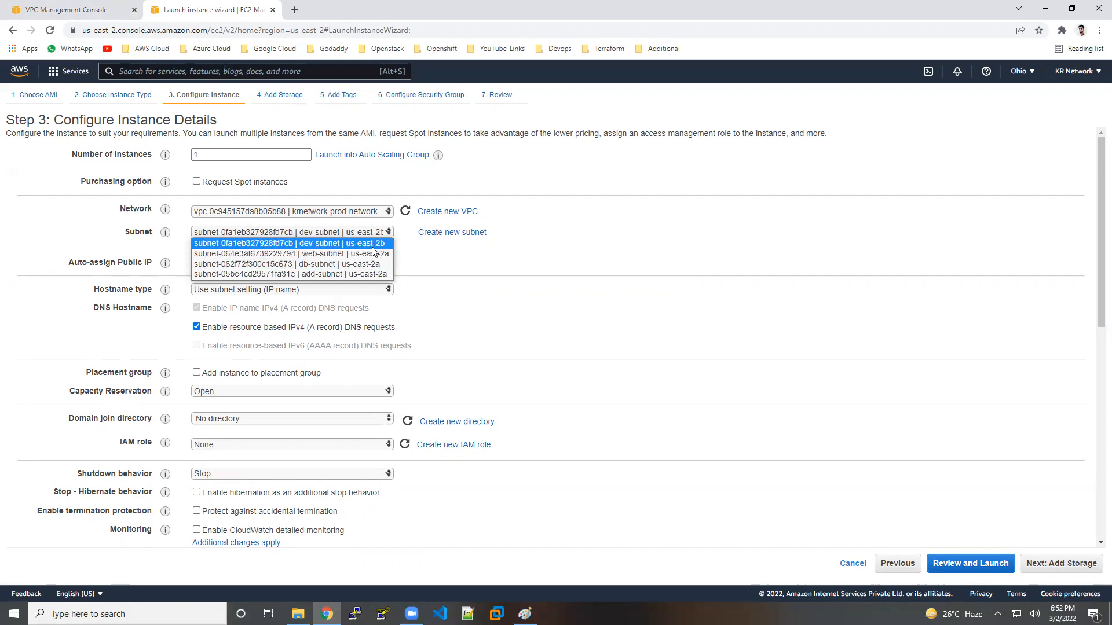
click(51, 9)
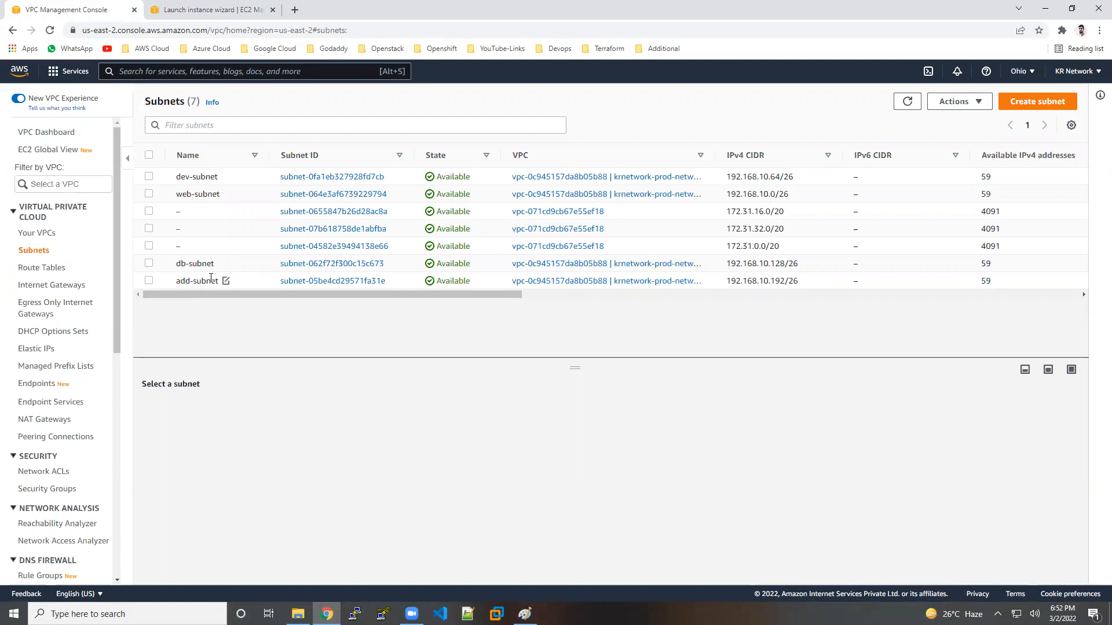
drag(299, 294, 433, 313)
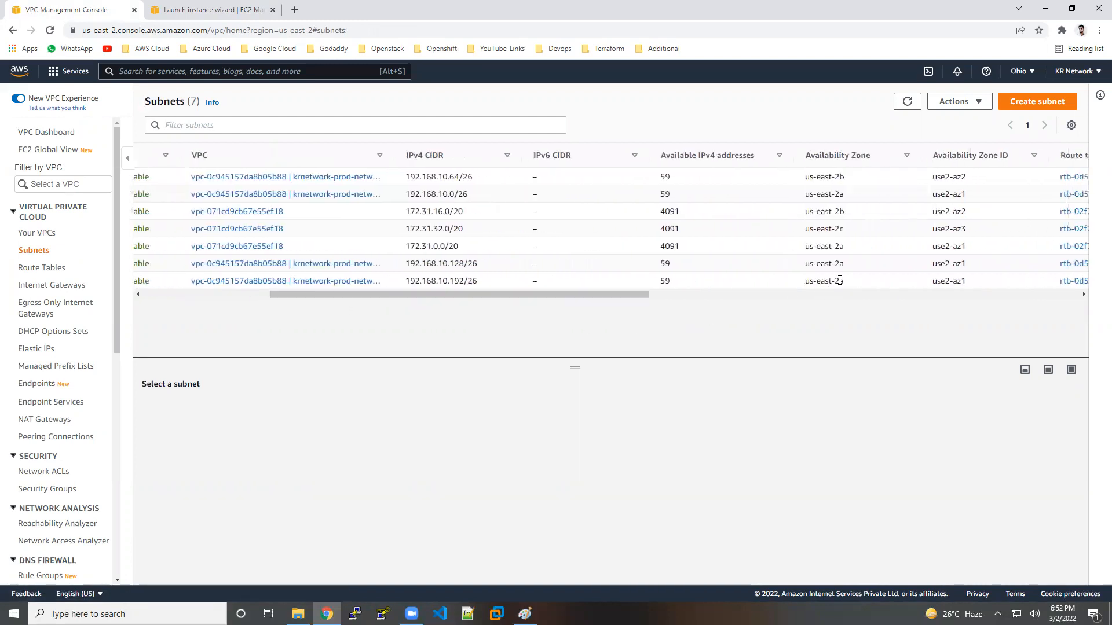
click(832, 280)
double_click(832, 263)
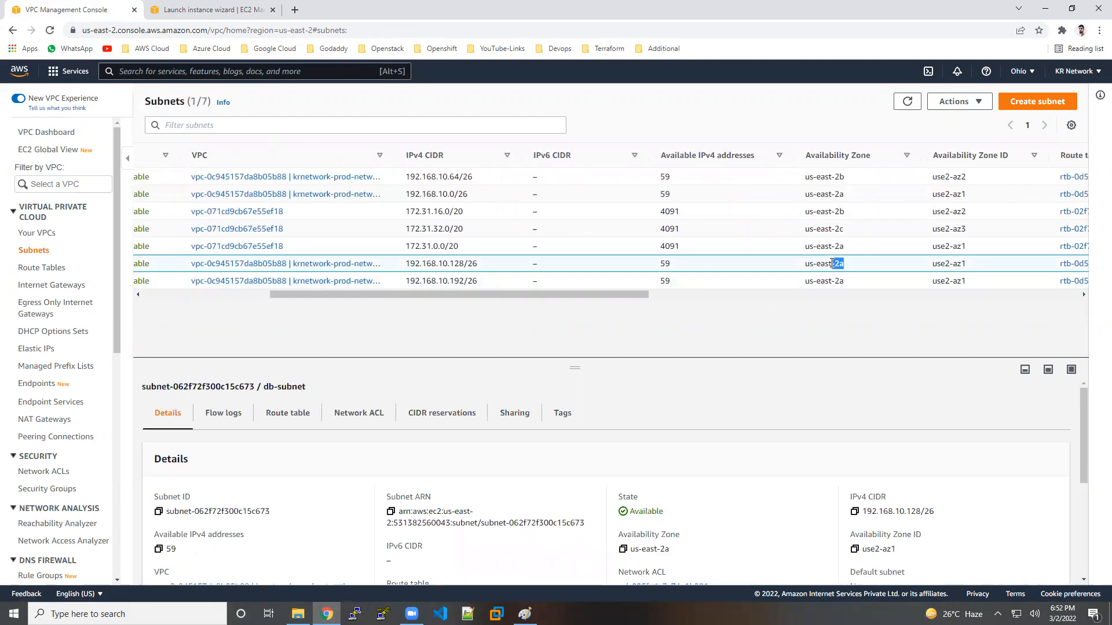
drag(631, 293, 190, 293)
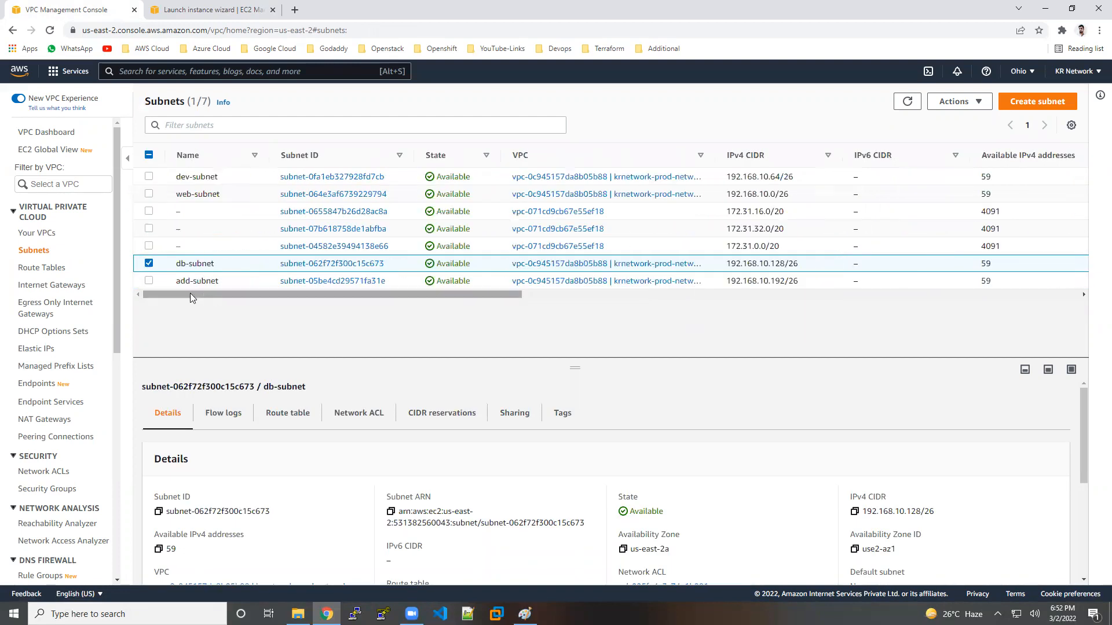
click(149, 264)
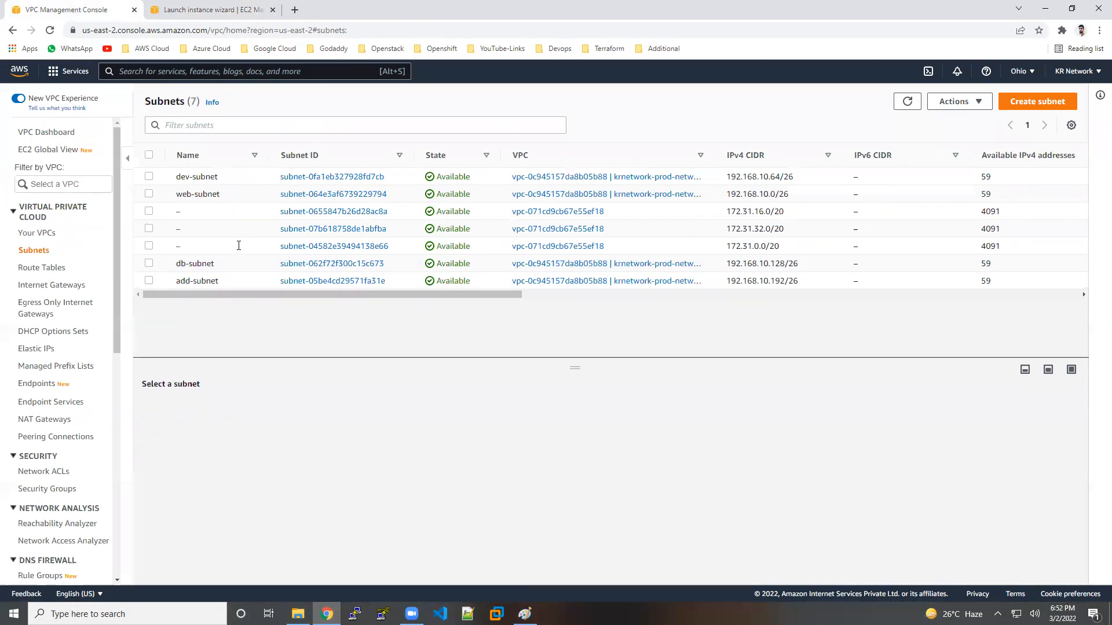
Step: Return to the launch wizard and set the instance's subnet to web-subnet
click(237, 8)
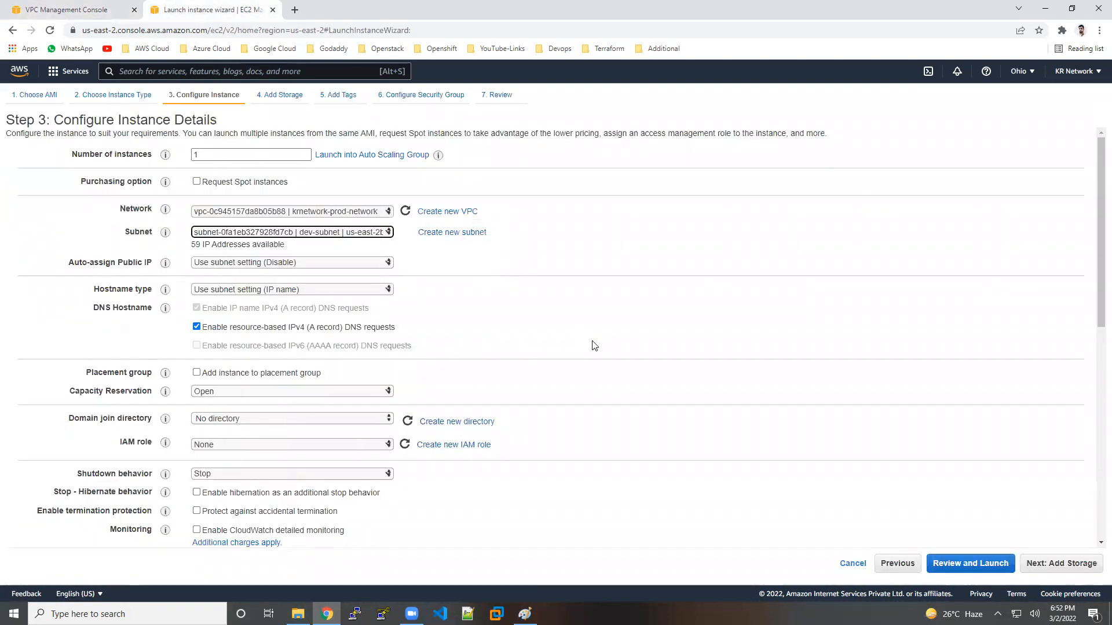
click(344, 234)
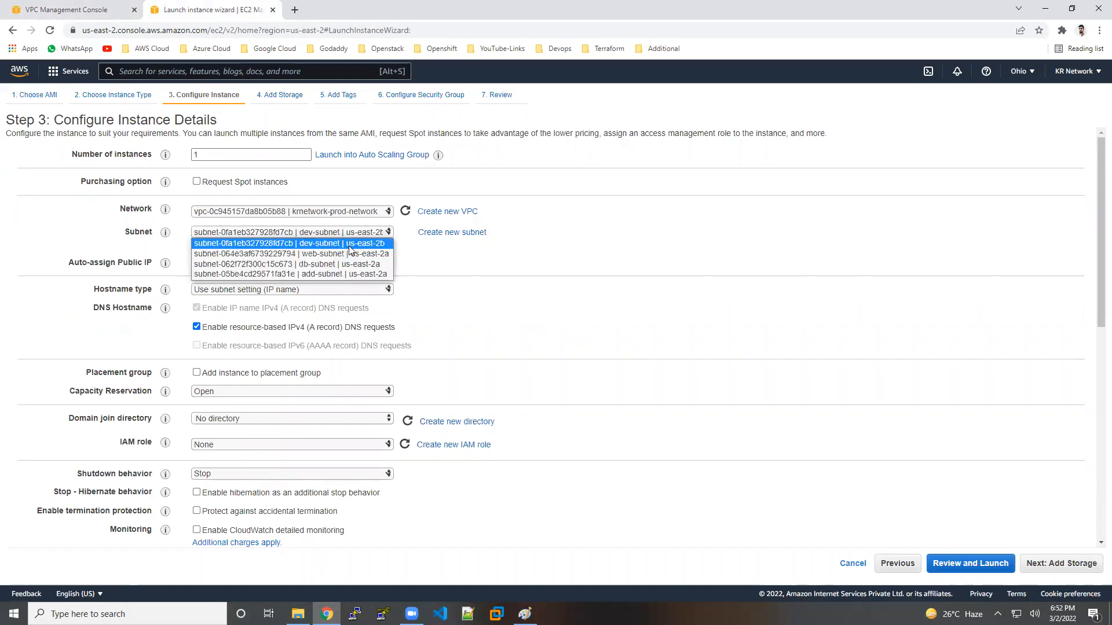
click(350, 253)
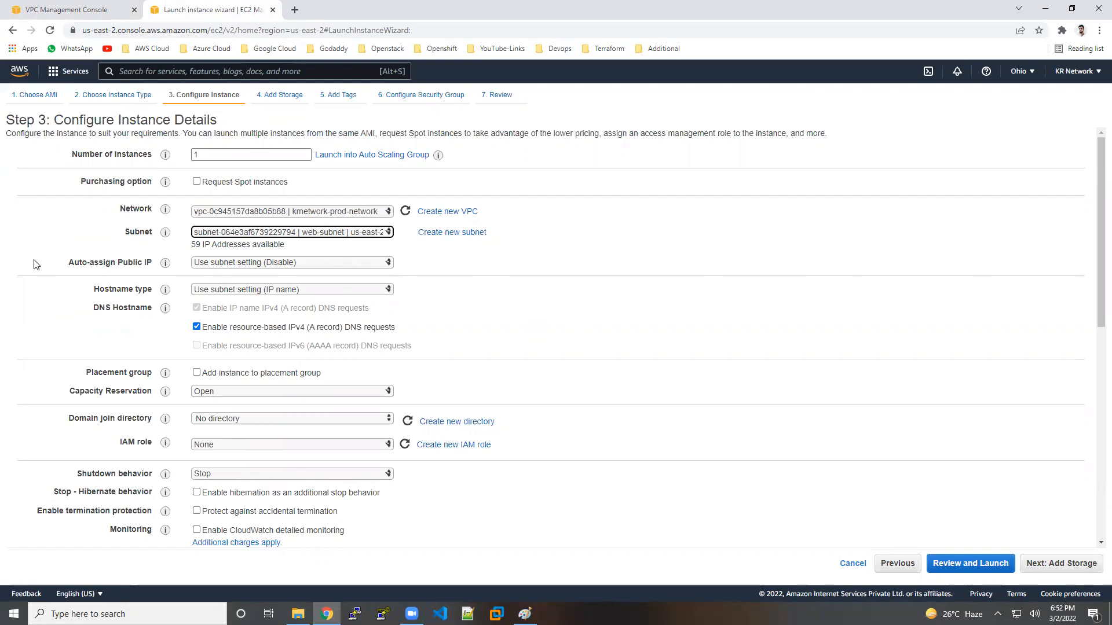
Step: Check the auto-assign public IPv4 address setting on web-subnet's details page in the VPC console
drag(69, 262, 148, 262)
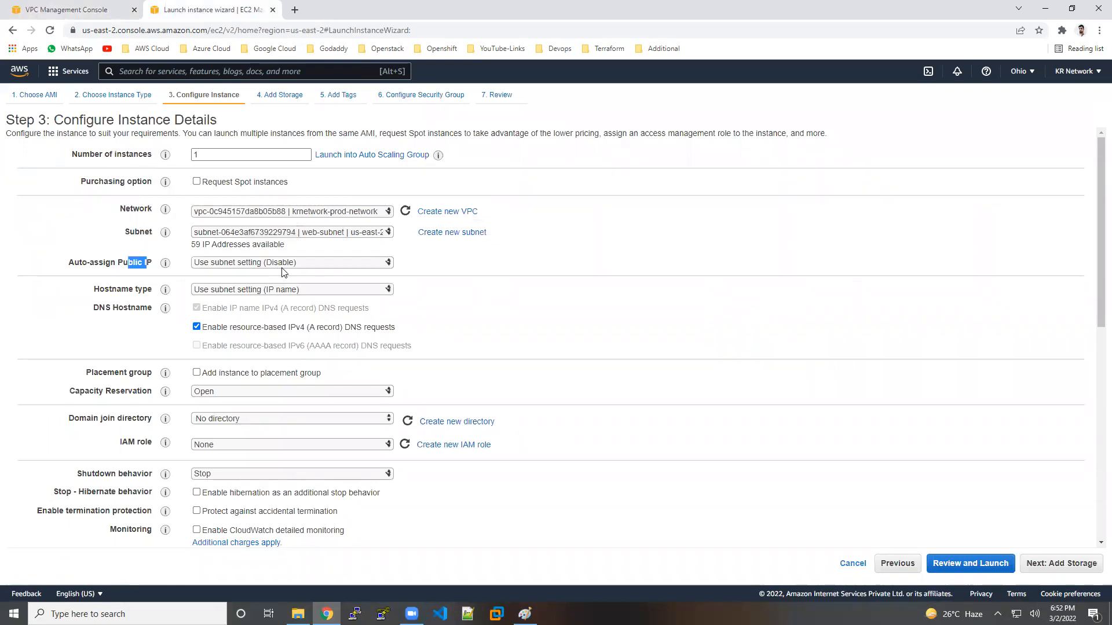
click(63, 5)
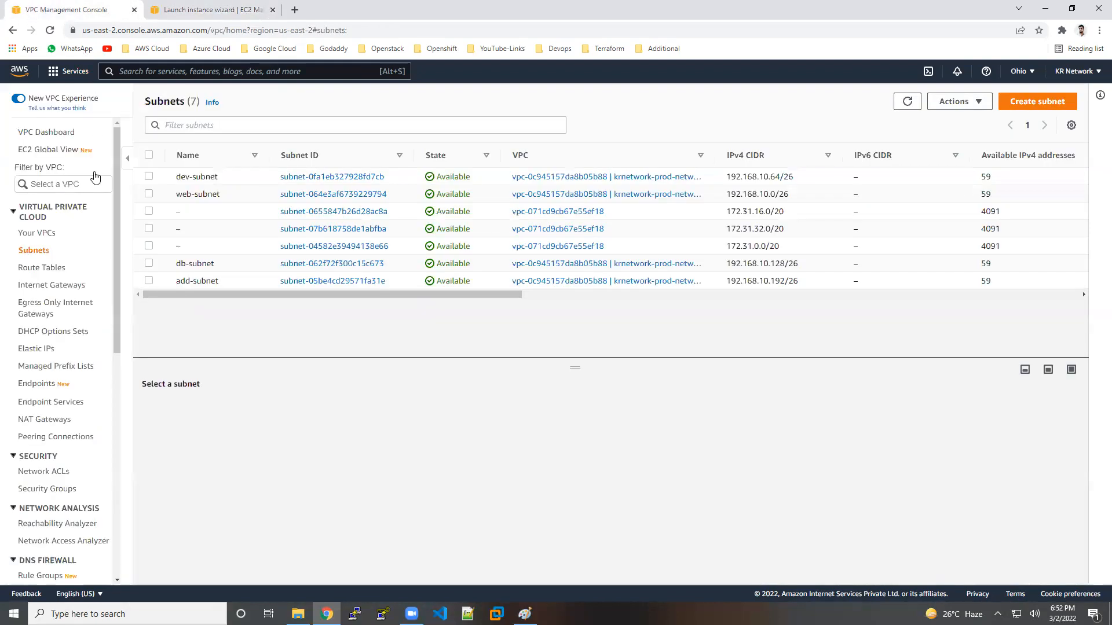
click(290, 194)
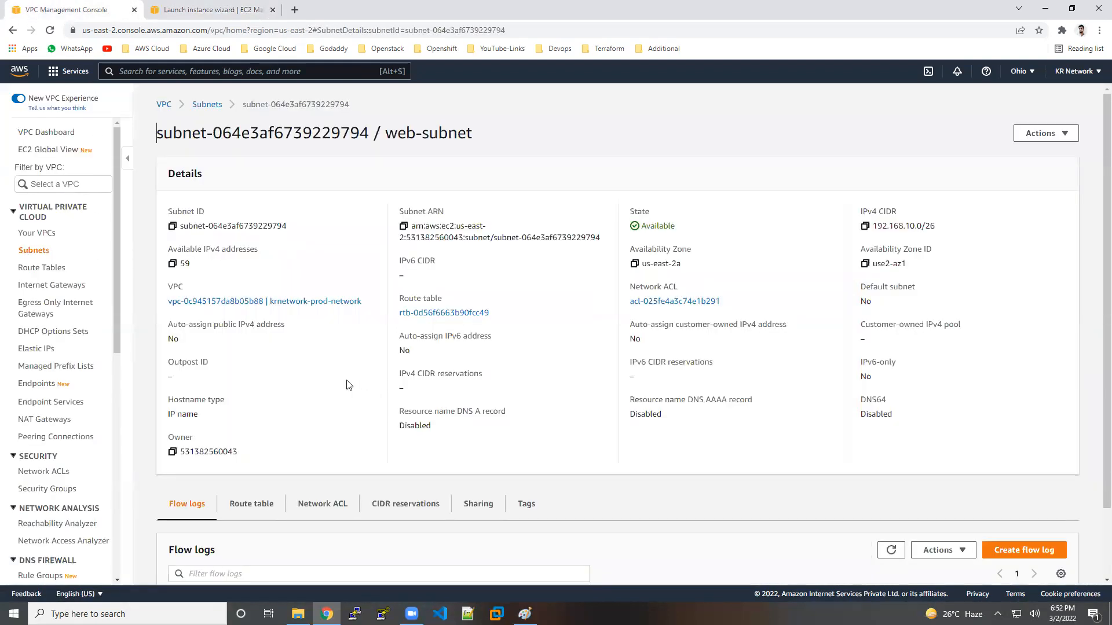
drag(173, 324, 282, 325)
drag(172, 339, 183, 344)
Step: Return to the launch wizard and set Auto-assign Public IP to Enable for the instance
click(199, 9)
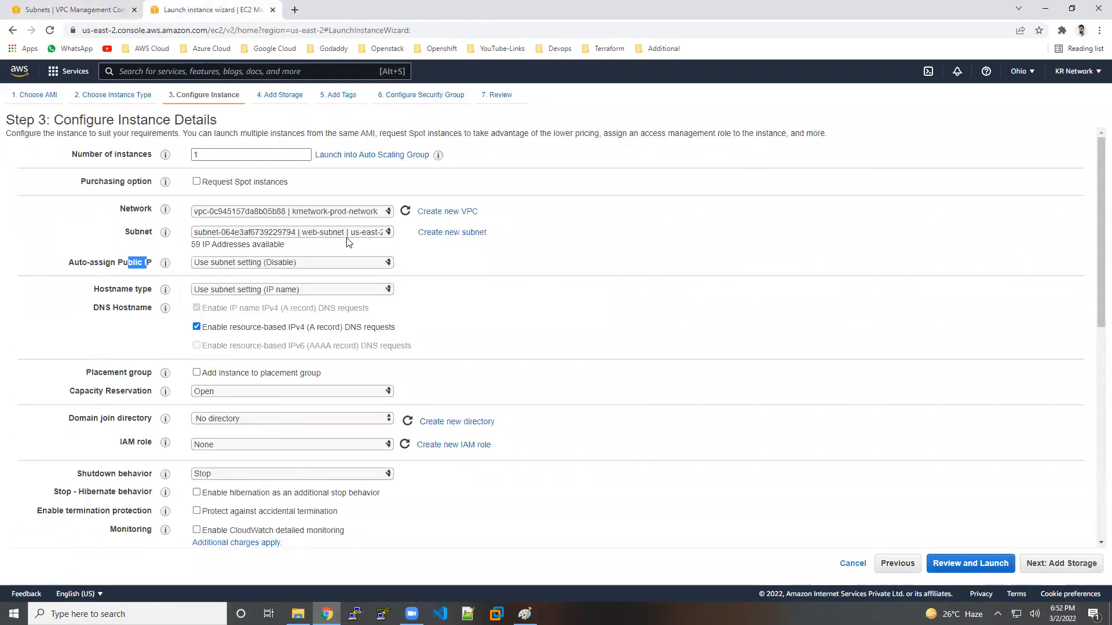
click(281, 264)
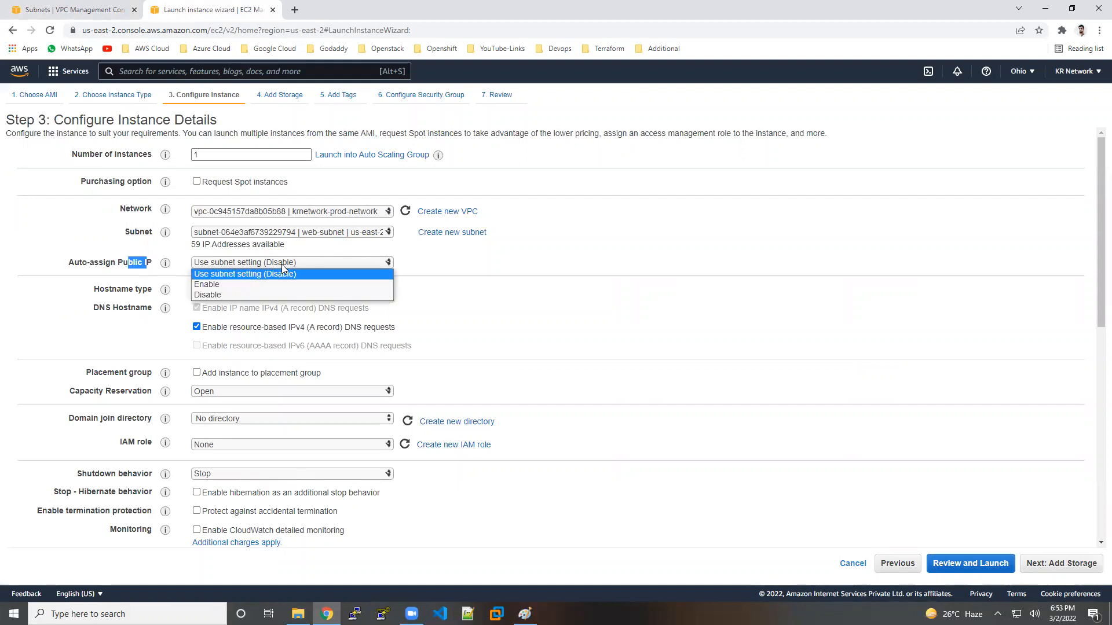
click(279, 286)
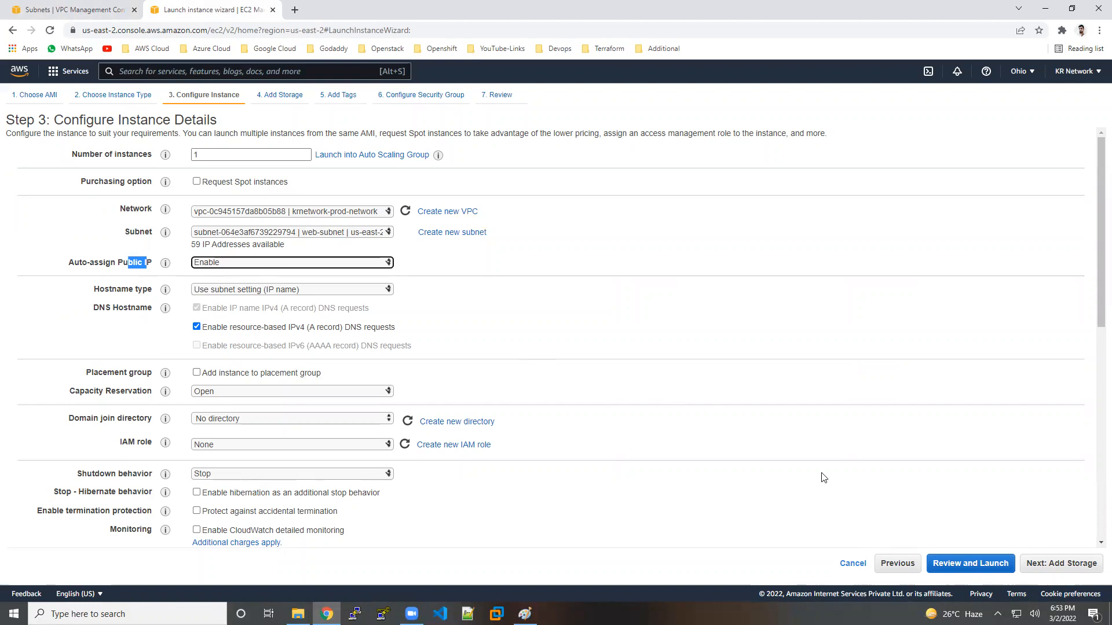
Step: Keep the default storage and add an instance tag with key Name and value Server-1
click(1086, 570)
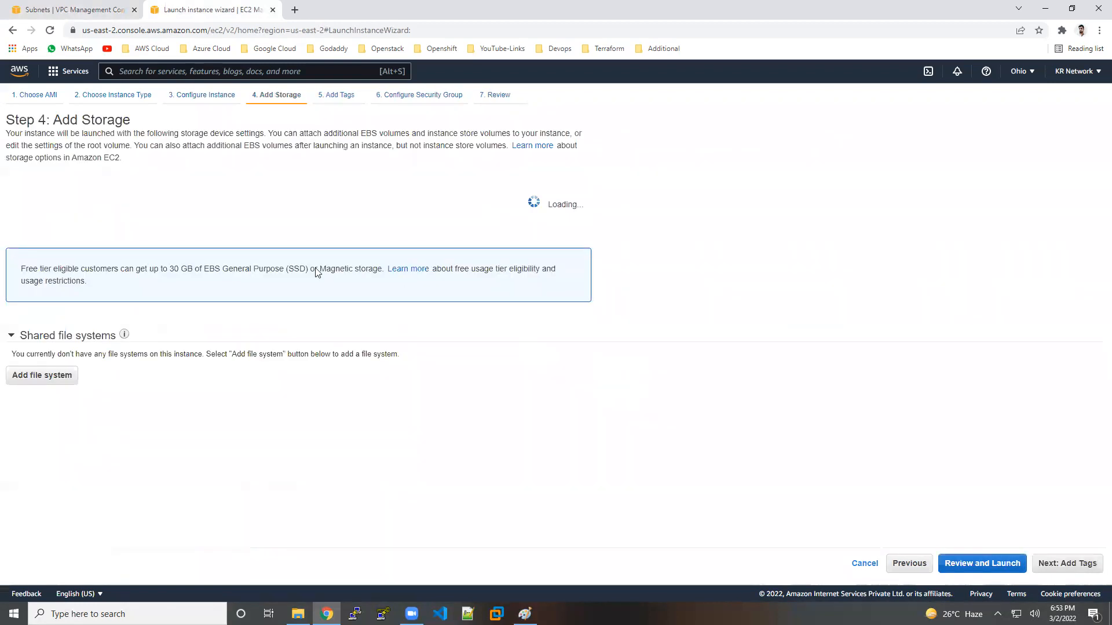
click(1067, 567)
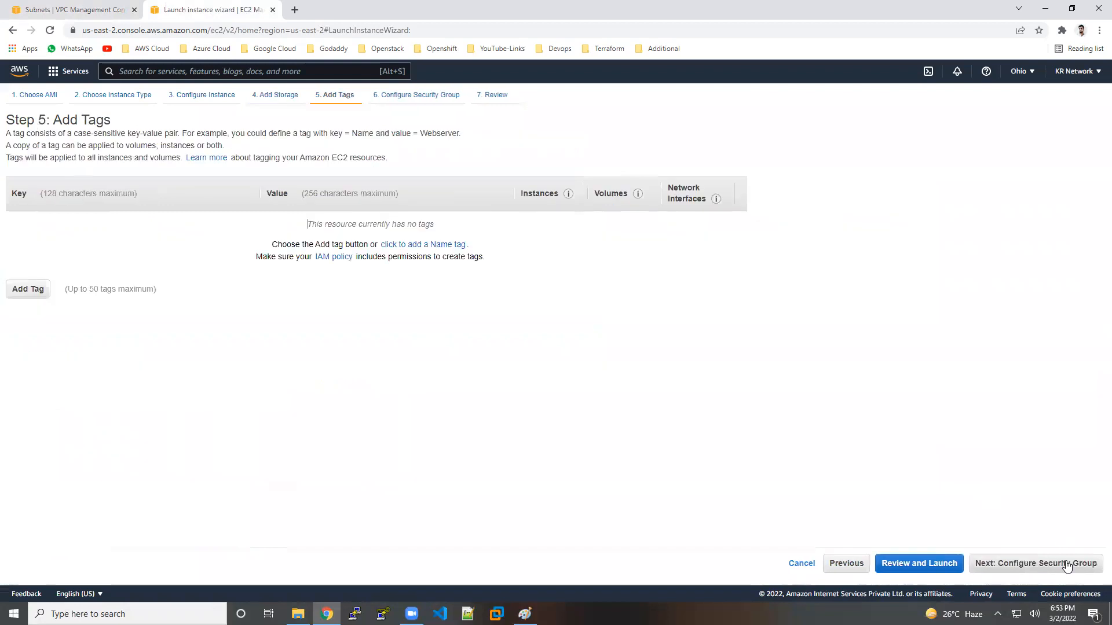
click(32, 294)
text(Name)
key(Tab)
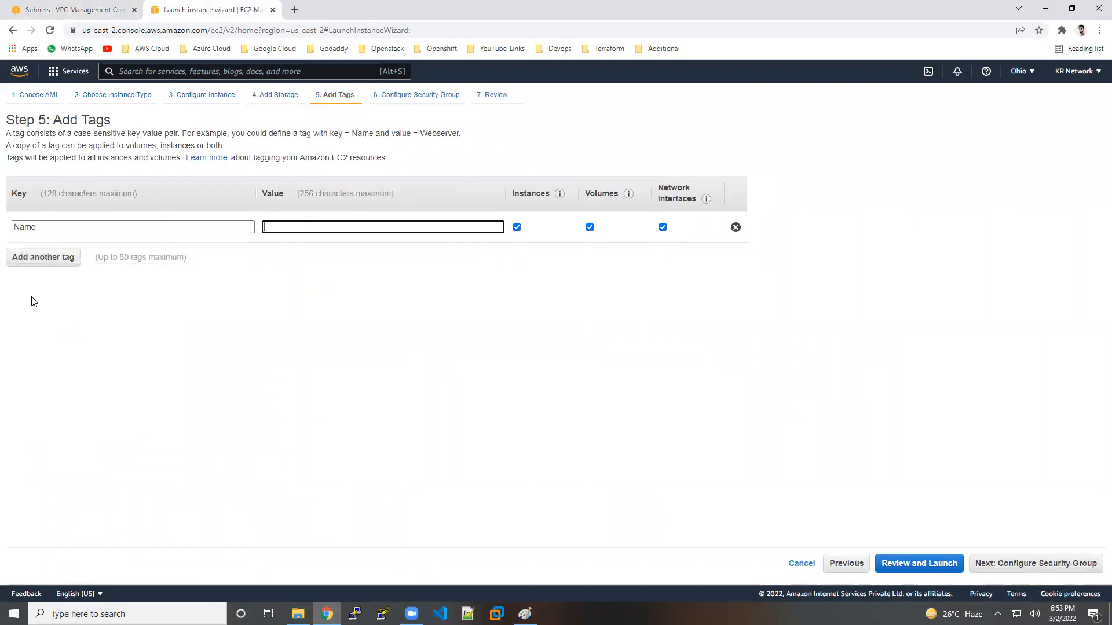
text(Server-1)
Step: Assign the existing default VPC security group to the instance and examine the source of its inbound rule
click(1053, 564)
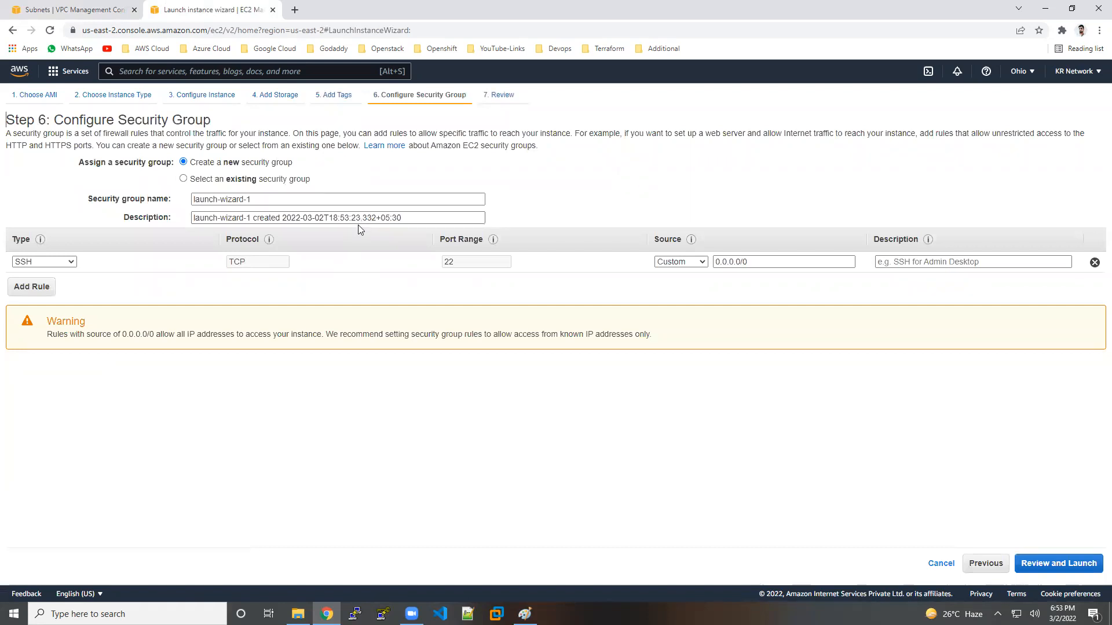
click(296, 180)
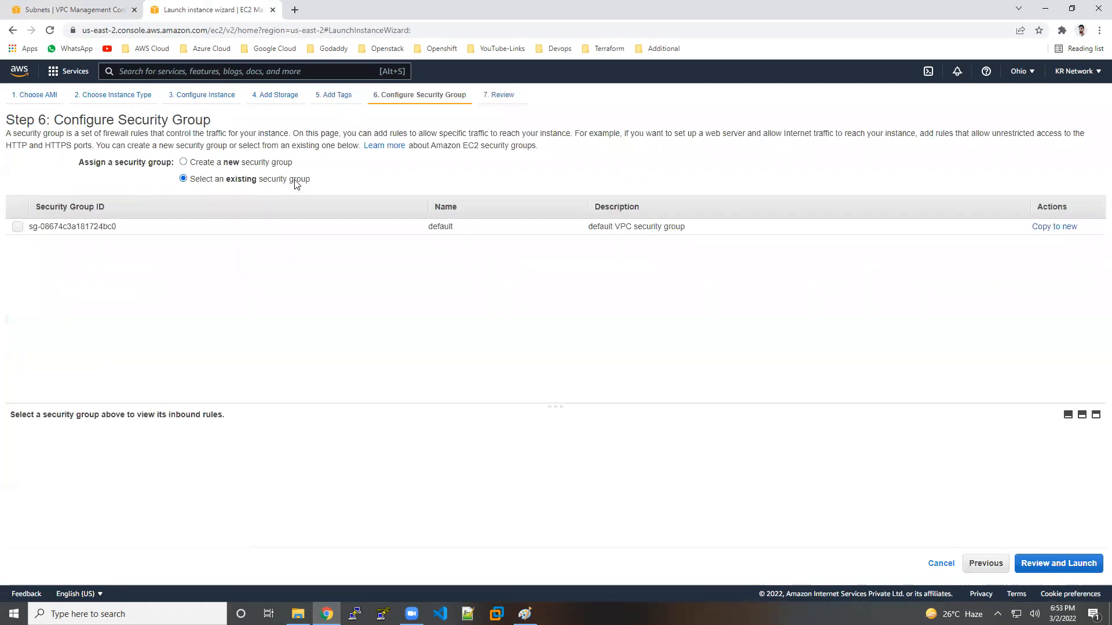
click(324, 232)
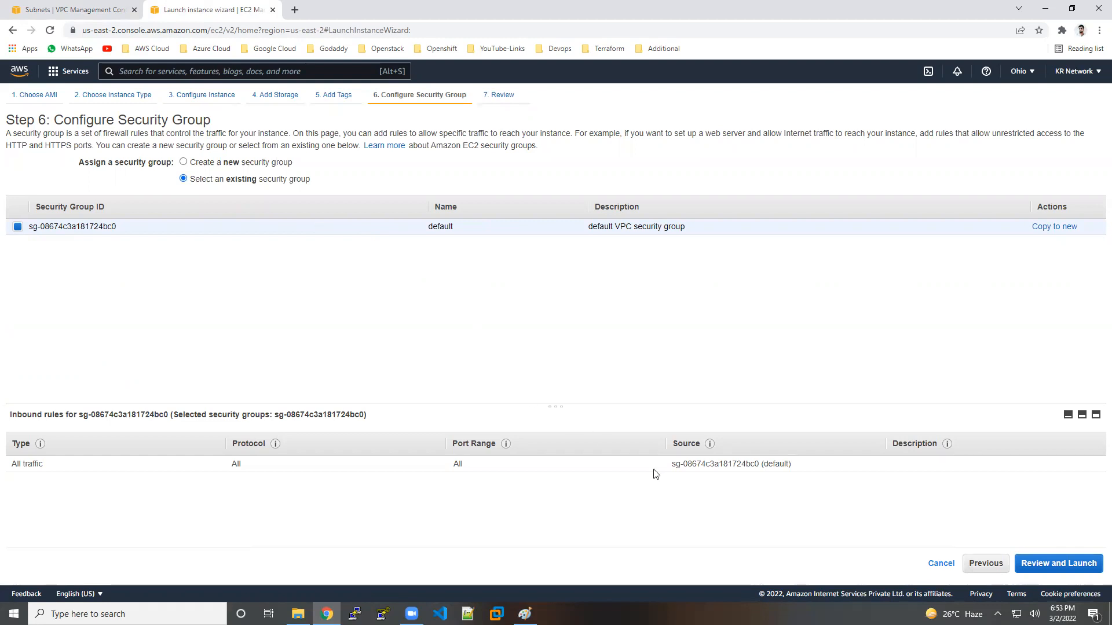
drag(675, 465, 777, 468)
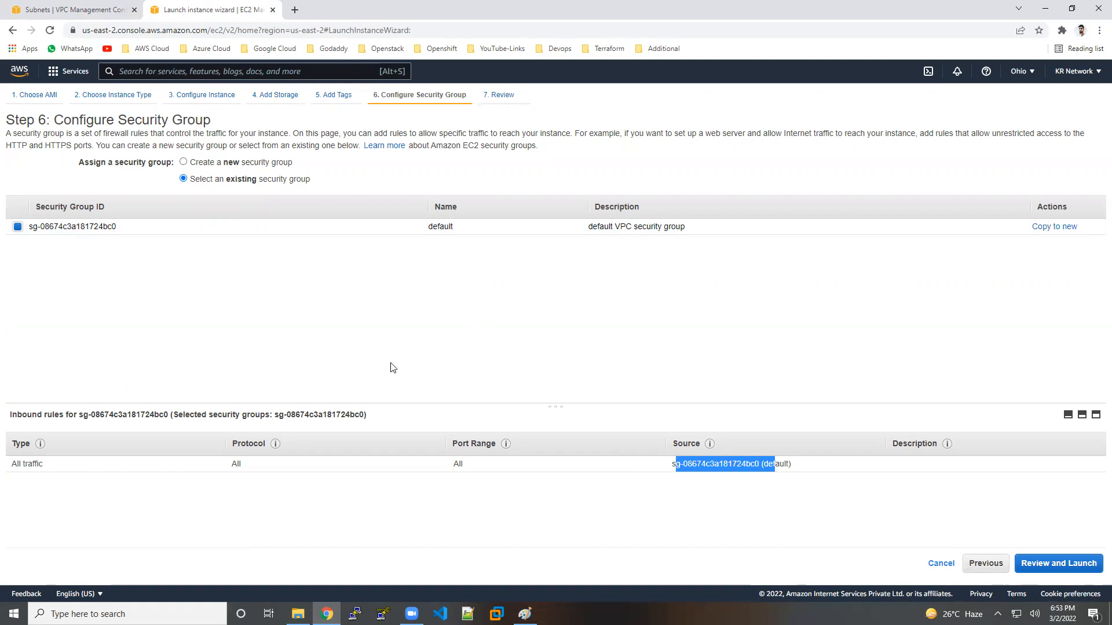
click(699, 490)
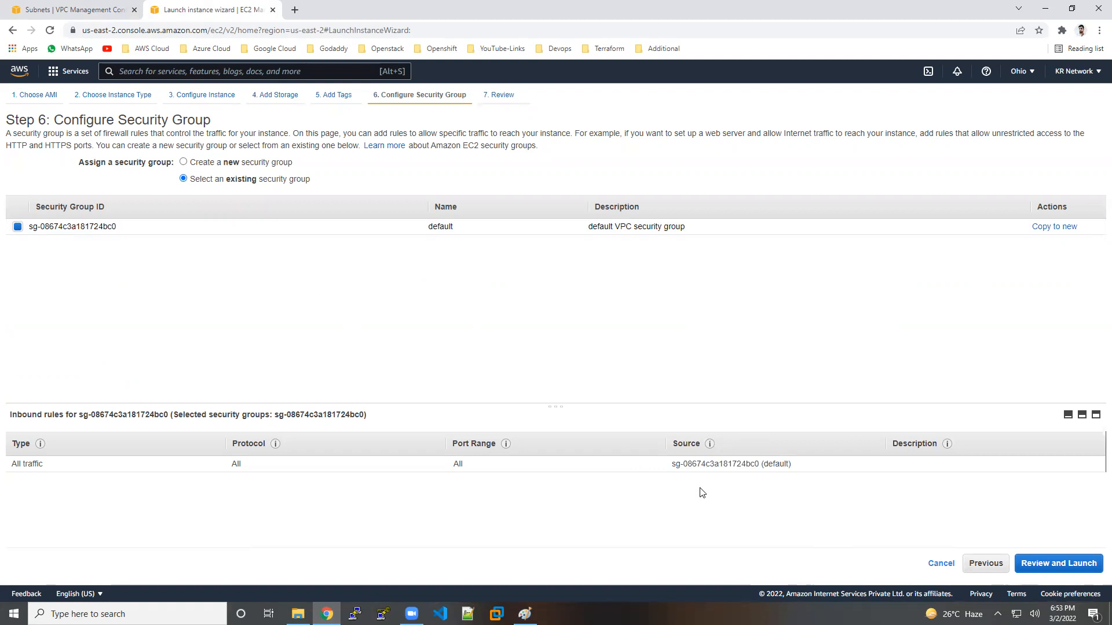
drag(676, 465, 757, 468)
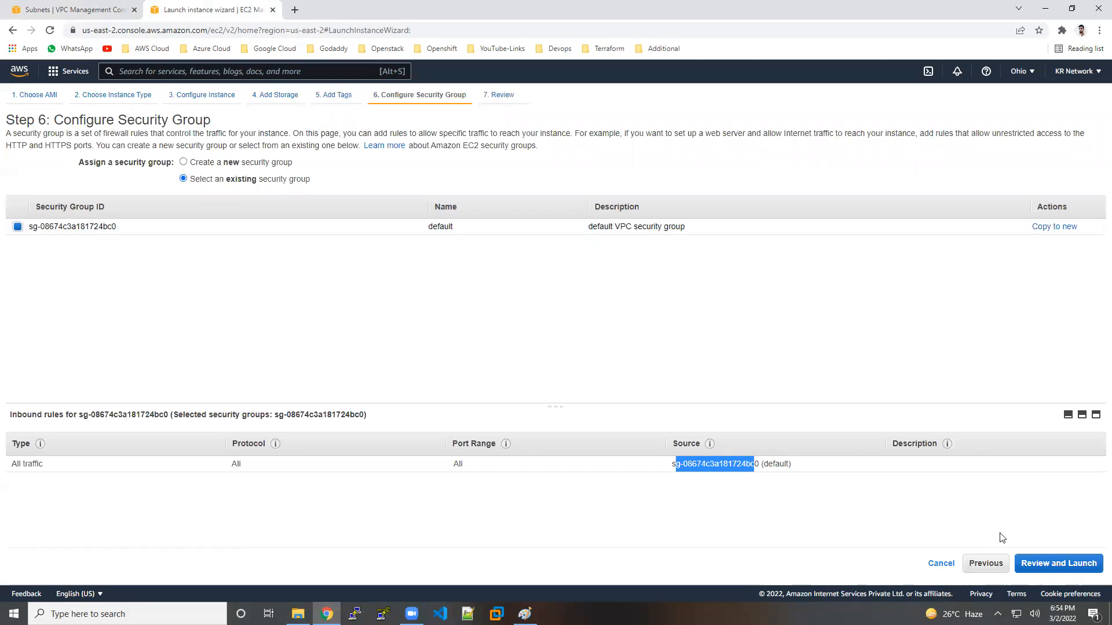
Step: Review the configuration and launch the instance with the existing ohio RSA key pair, acknowledging access to its private key file
click(1073, 571)
click(1075, 567)
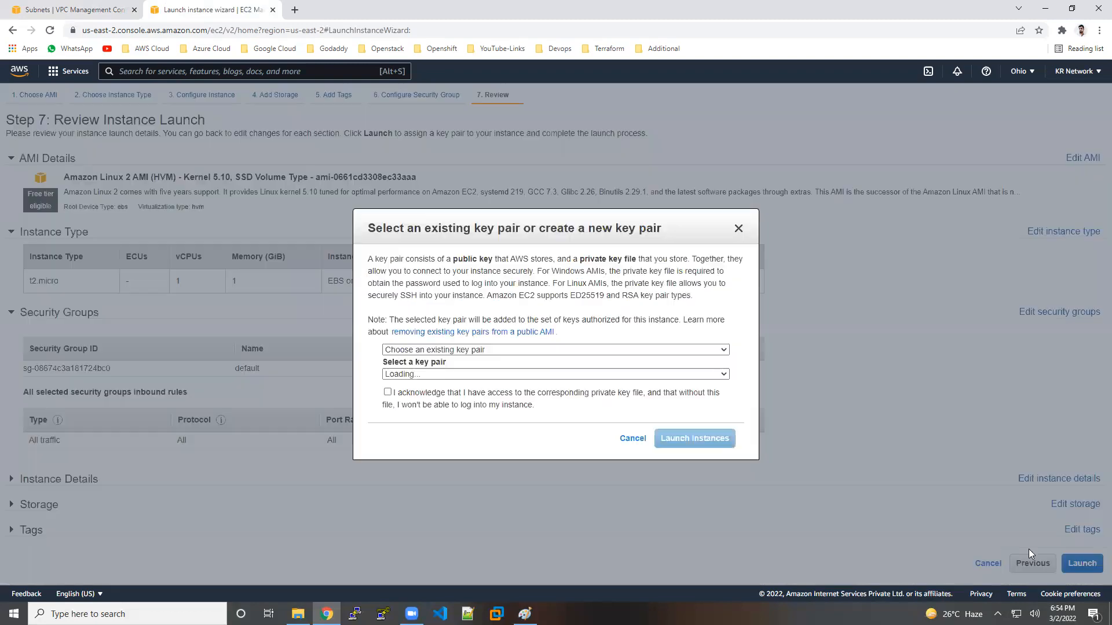
click(417, 394)
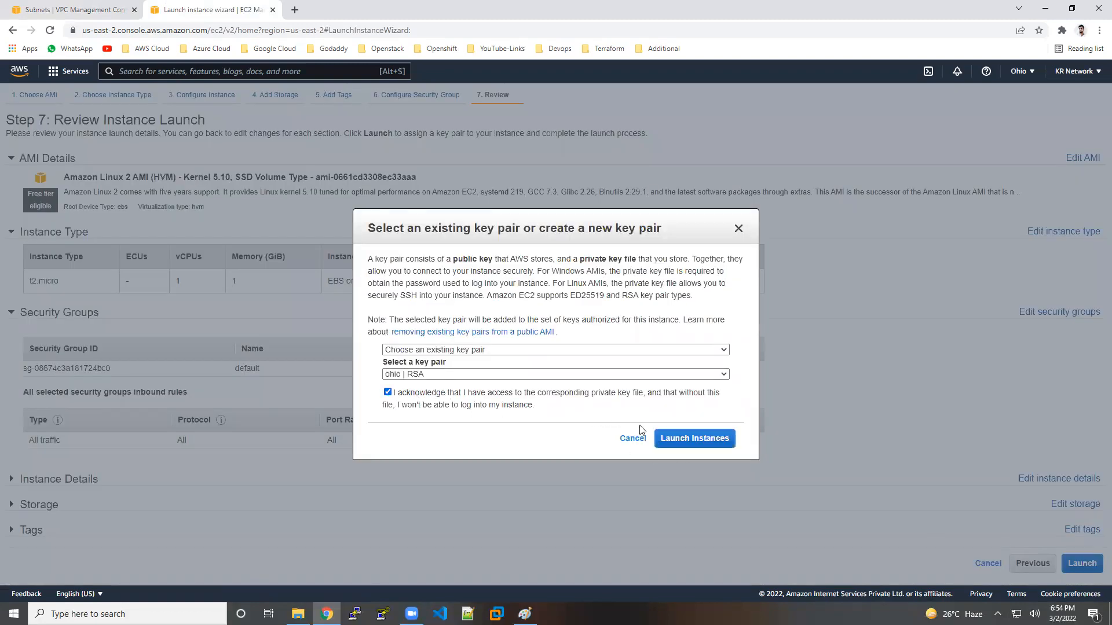
click(690, 438)
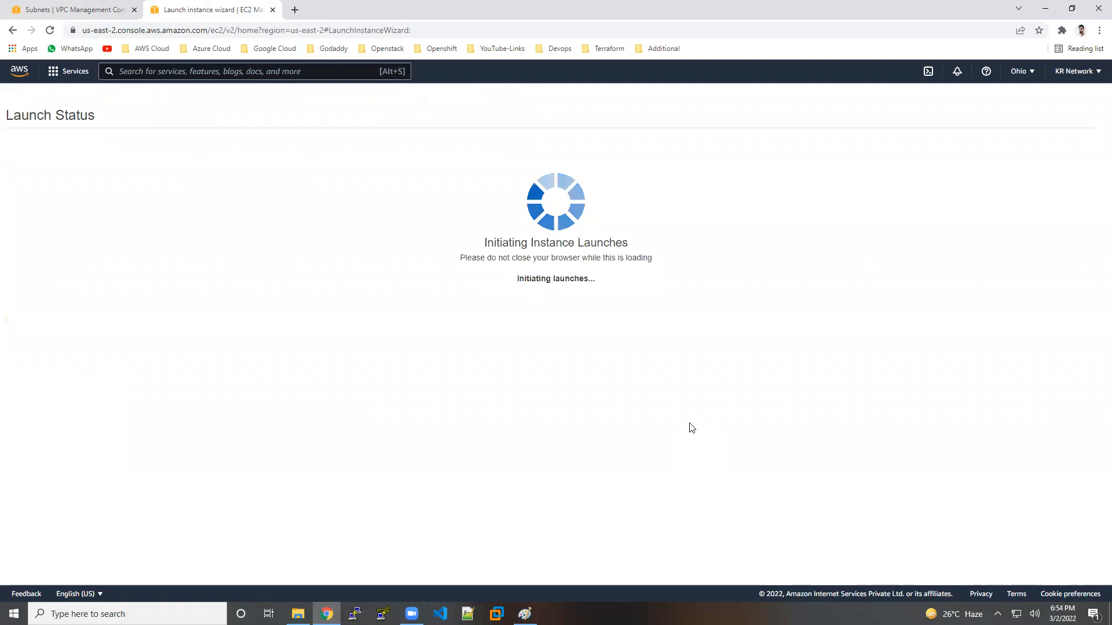
Step: Open Server-1's details from the instances list in an enlarged pane and examine its public and private IPv4 addresses
click(1068, 472)
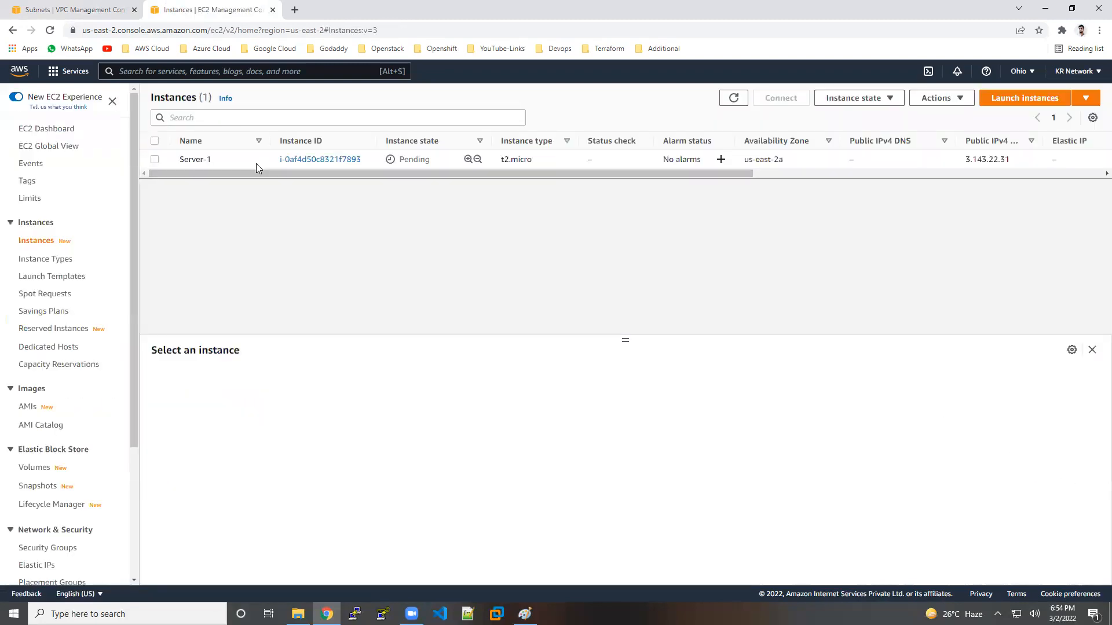
click(256, 163)
drag(620, 339, 621, 255)
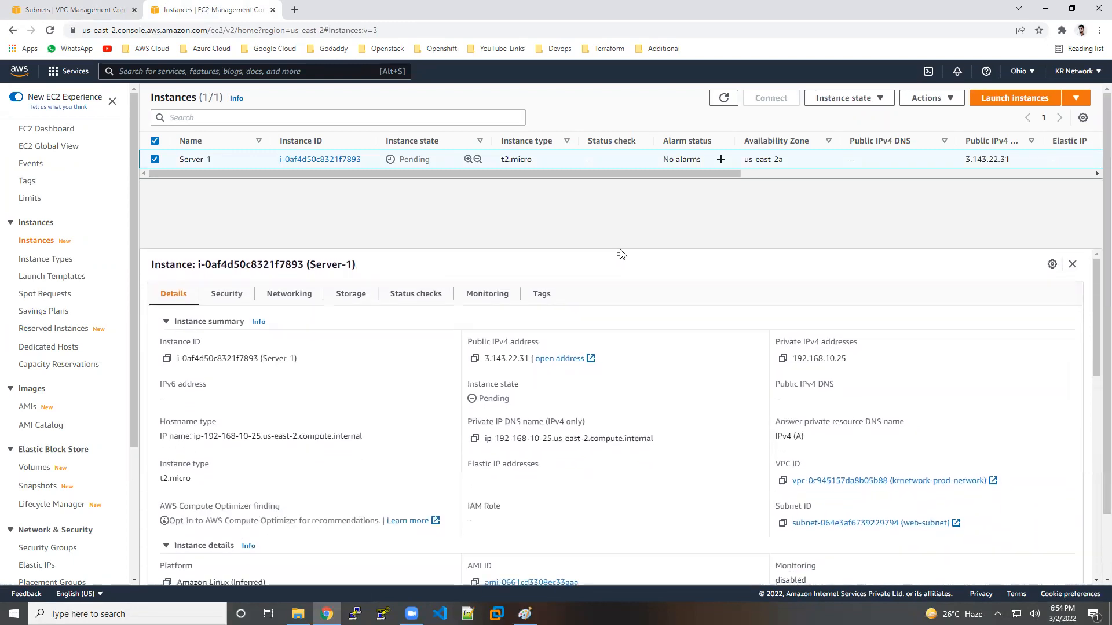
drag(491, 358, 511, 359)
drag(817, 362, 840, 361)
click(795, 359)
drag(795, 358, 825, 358)
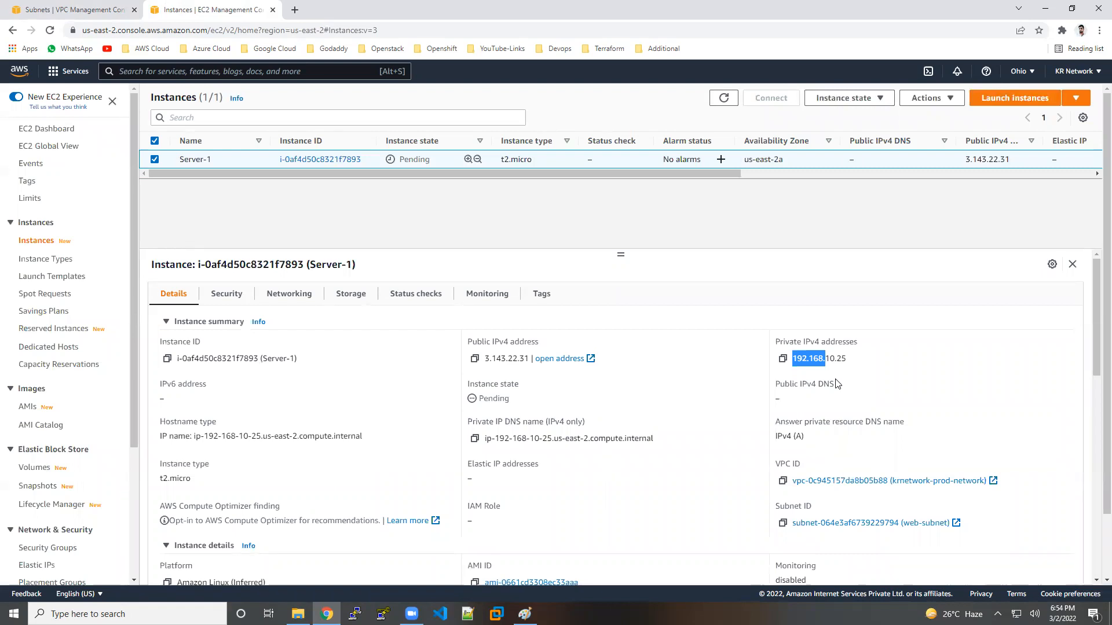
Step: Examine Server-1's subnet, refresh the instances list, and check the instance's availability zone
drag(799, 506, 813, 508)
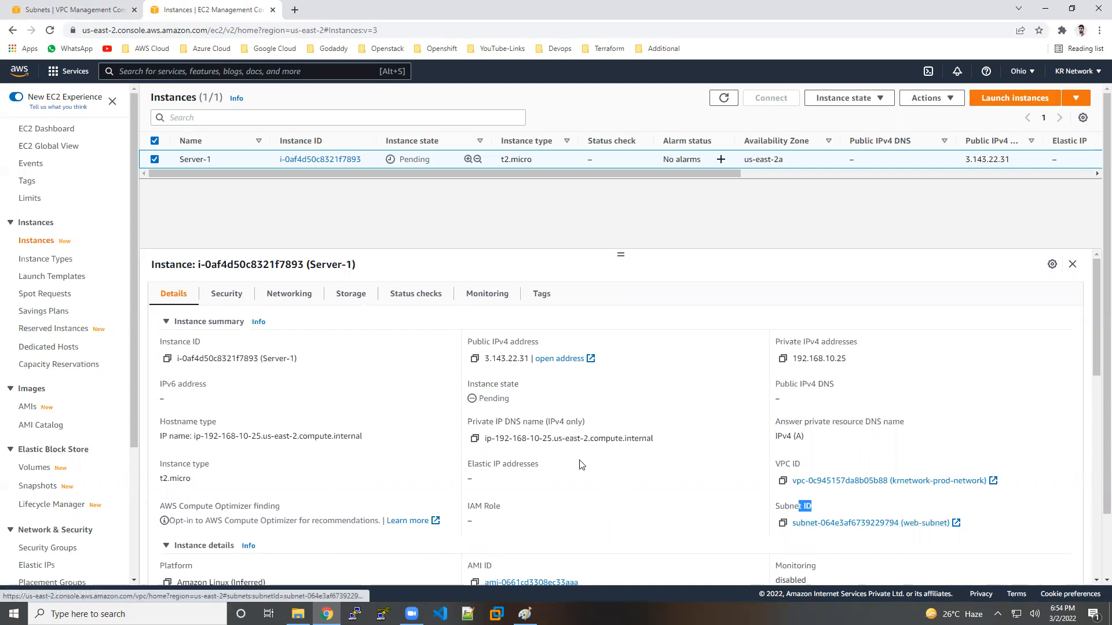
click(724, 97)
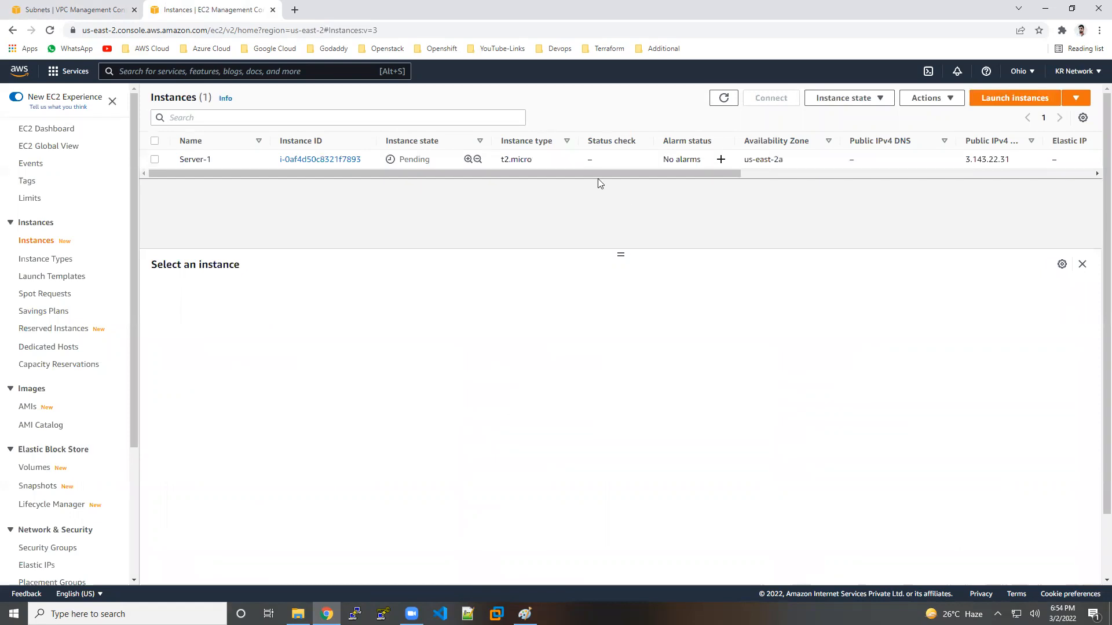
click(256, 166)
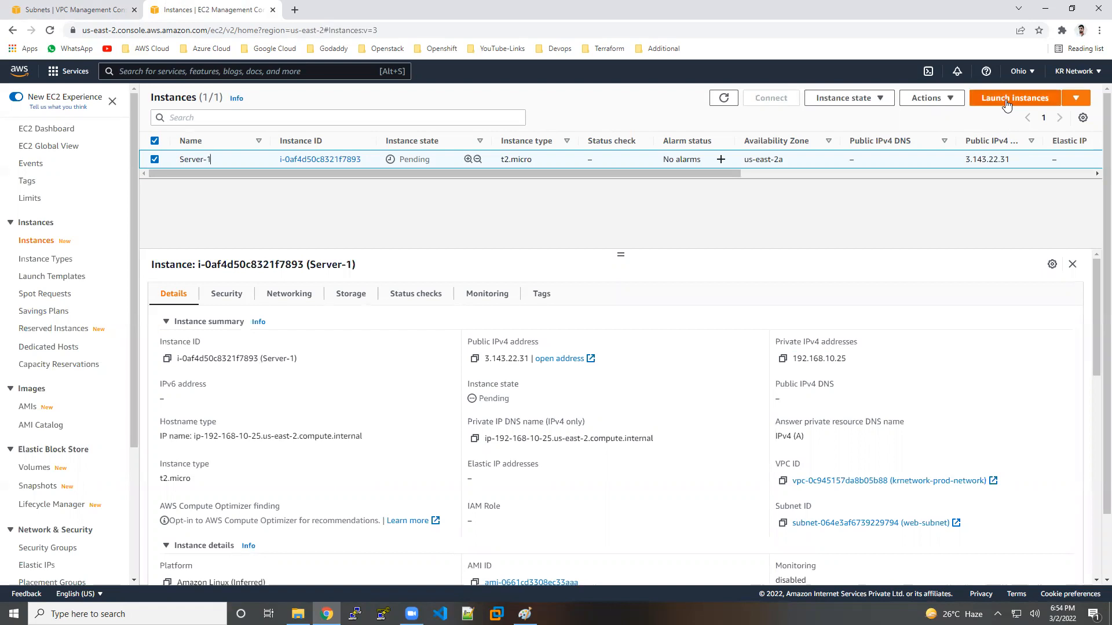
drag(785, 160, 739, 162)
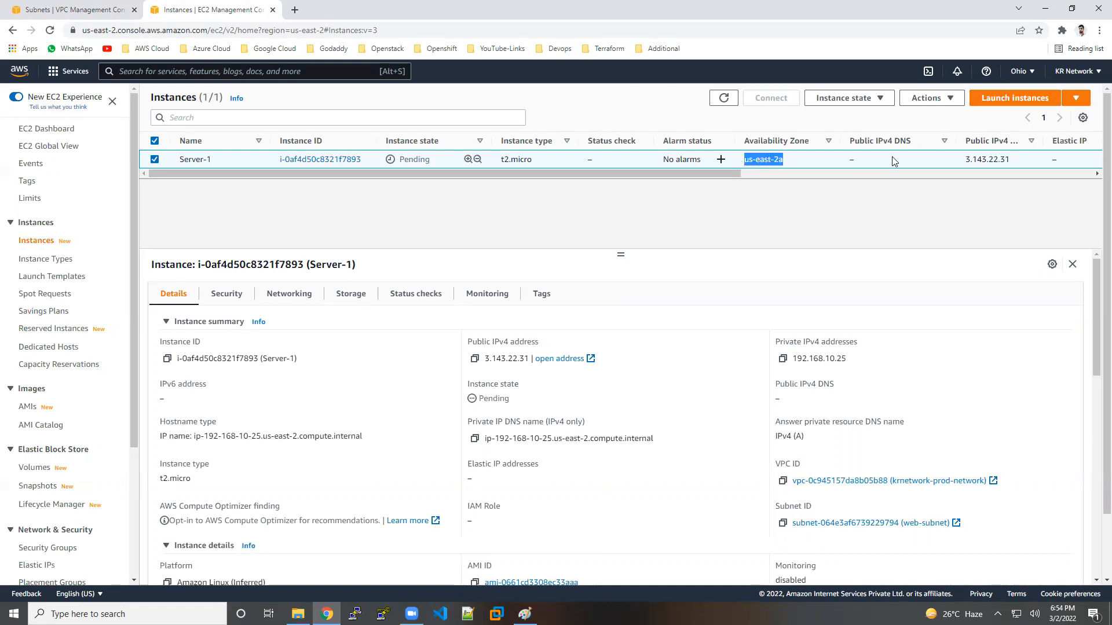
Step: Start launching another instance from the 64-bit x86 Amazon Linux 2 AMI (Kernel 5.10), keeping the t2.micro type
click(1016, 103)
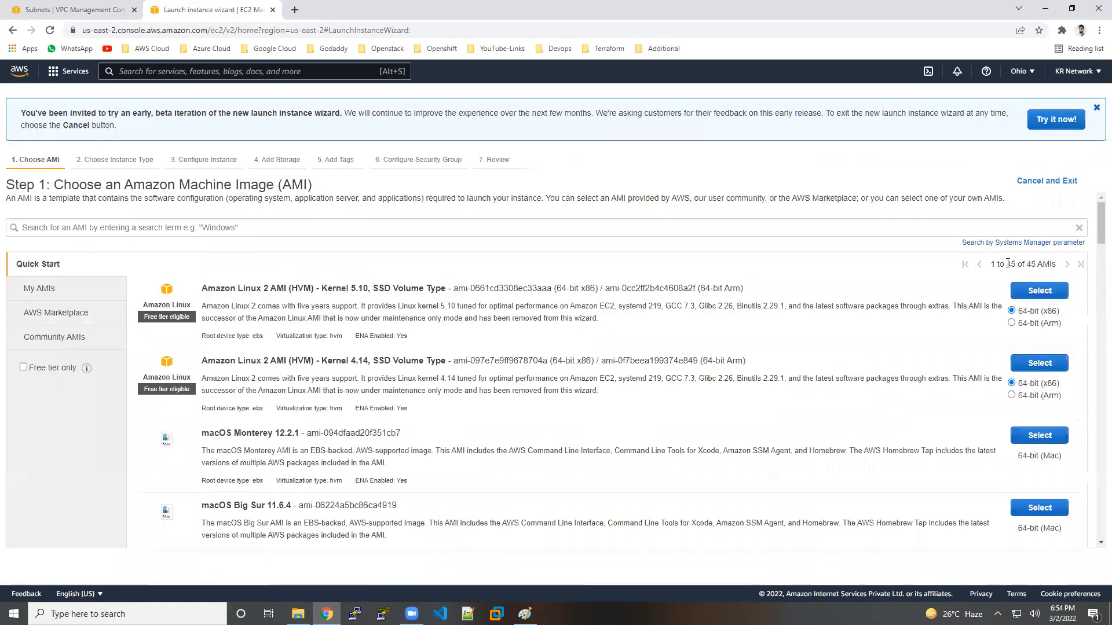
click(1022, 295)
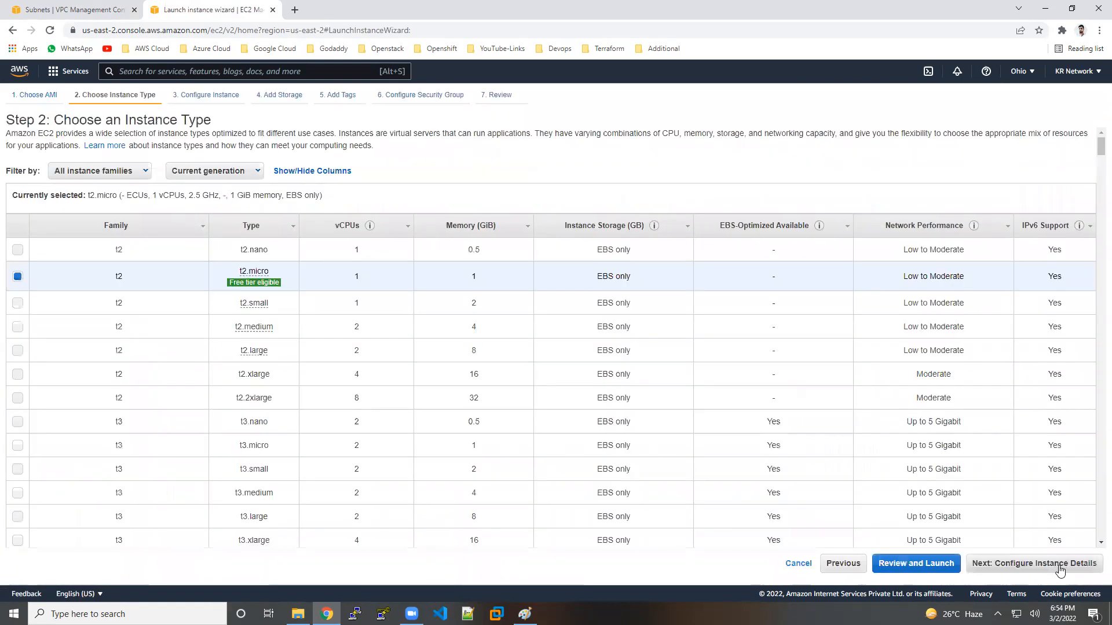
click(1060, 565)
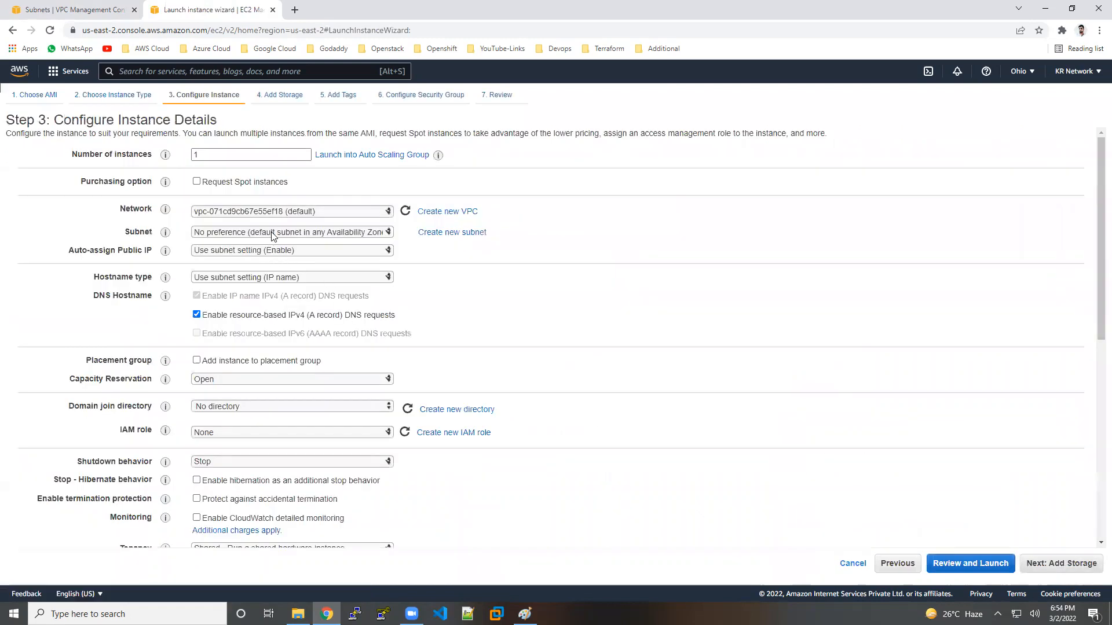
Step: Place the new instance in krnetwork-prod-network's dev-subnet (us-east-2b) and set Auto-assign Public IP to Enable
click(283, 211)
click(329, 224)
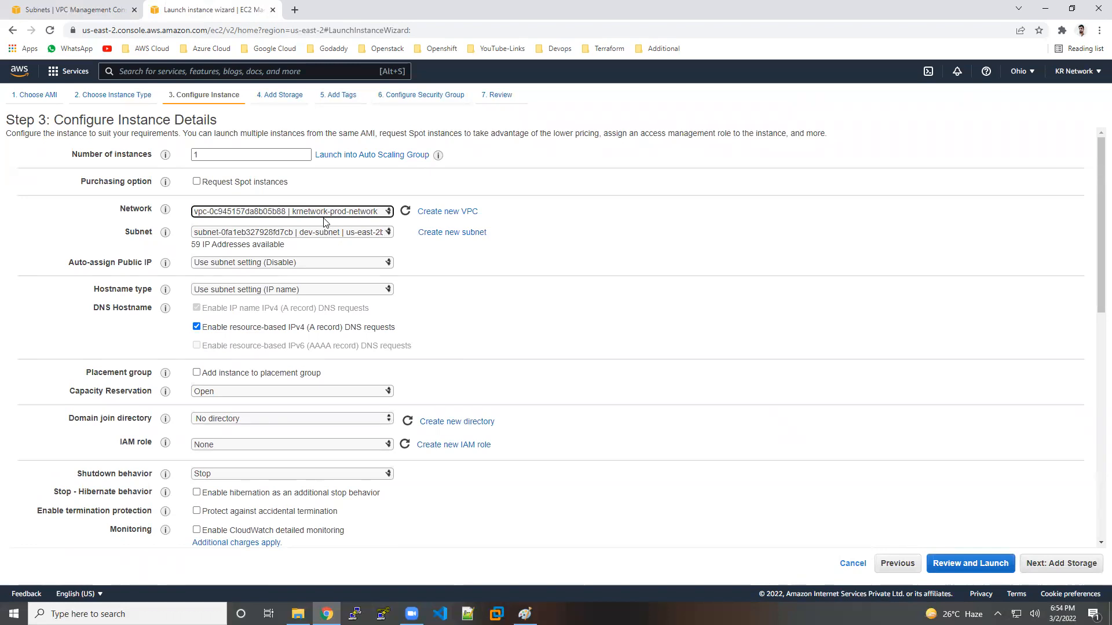
click(328, 234)
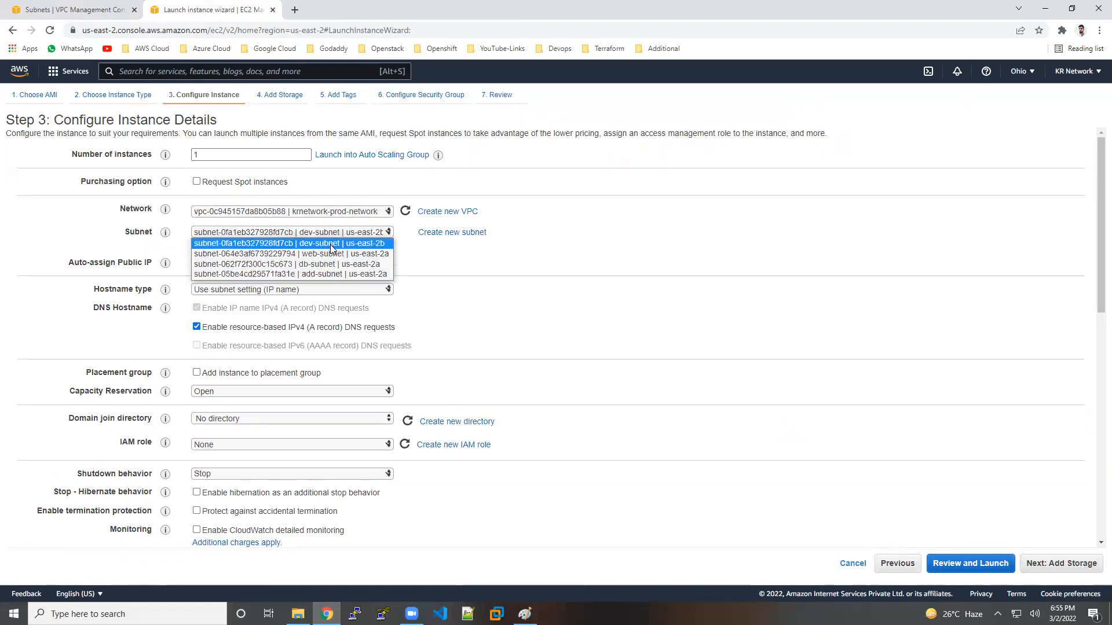
click(332, 243)
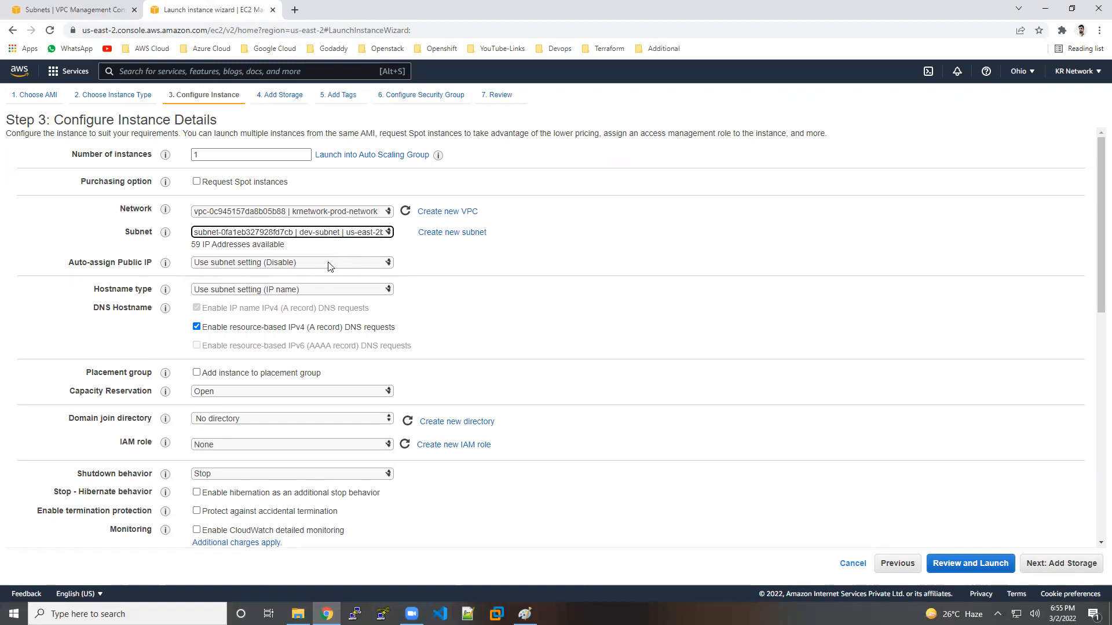
click(322, 264)
click(309, 284)
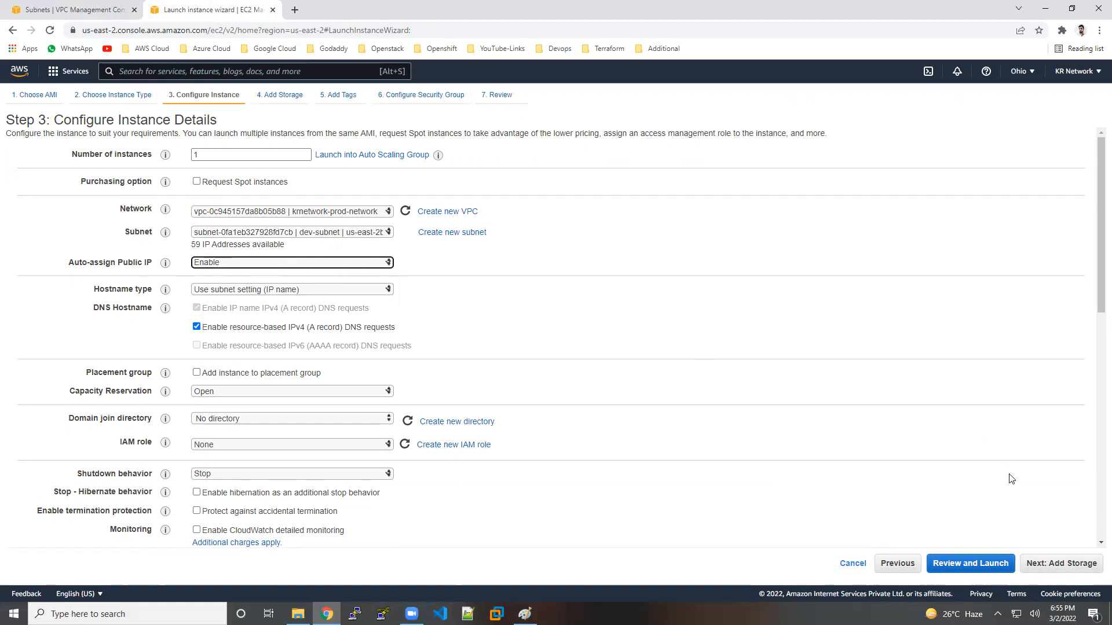
Step: Keep the default storage and add an instance tag with key Name and value Server2
click(1084, 565)
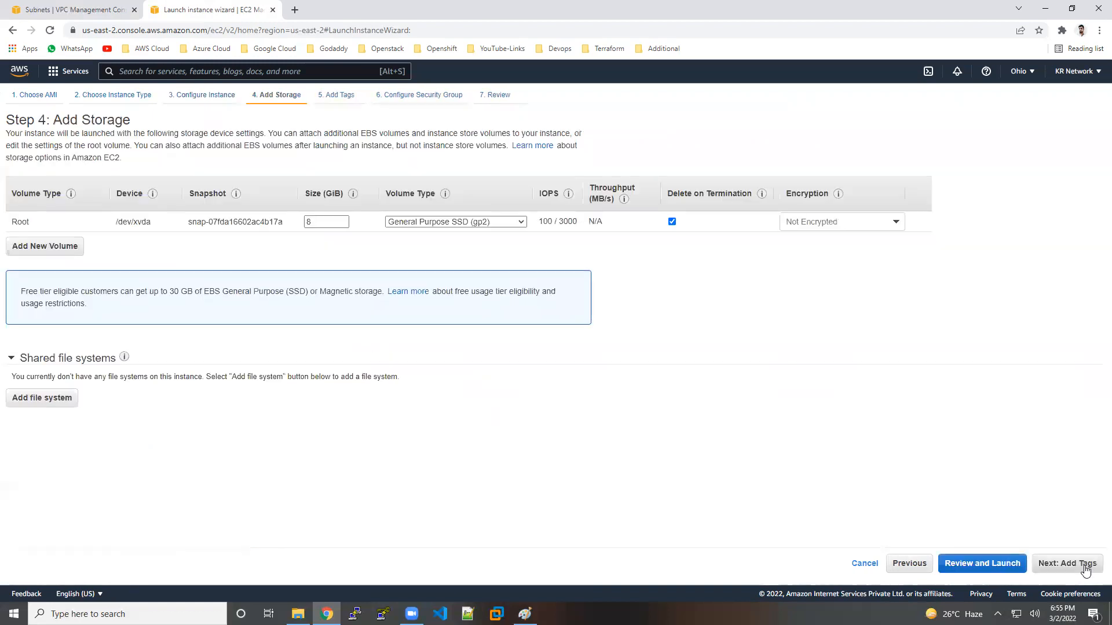
click(1084, 566)
click(29, 290)
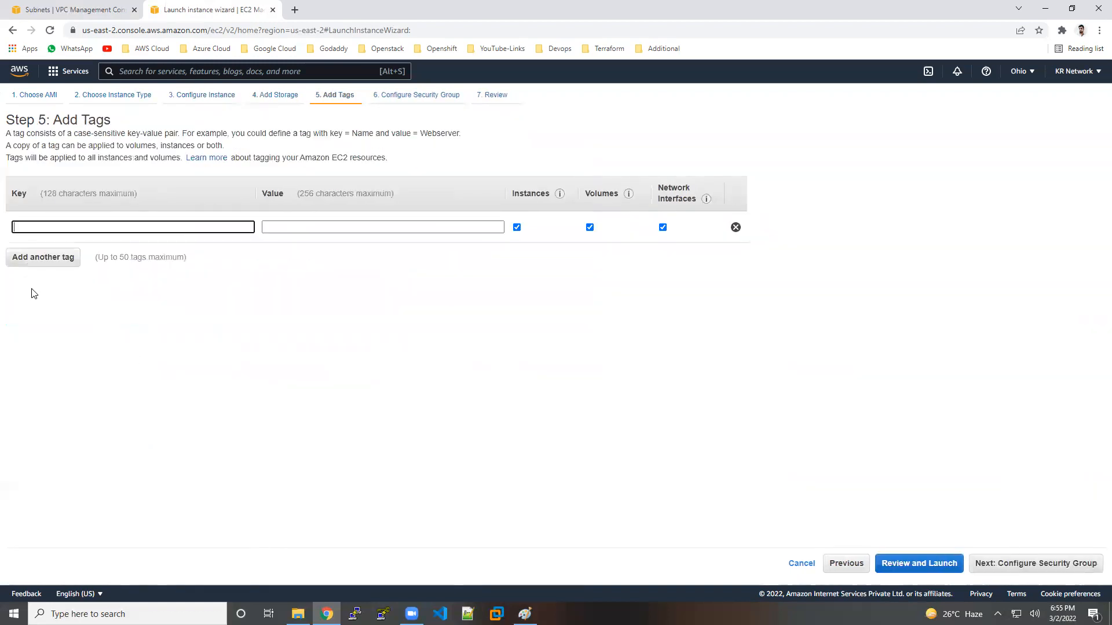
text(Name)
key(Tab)
text(Server2)
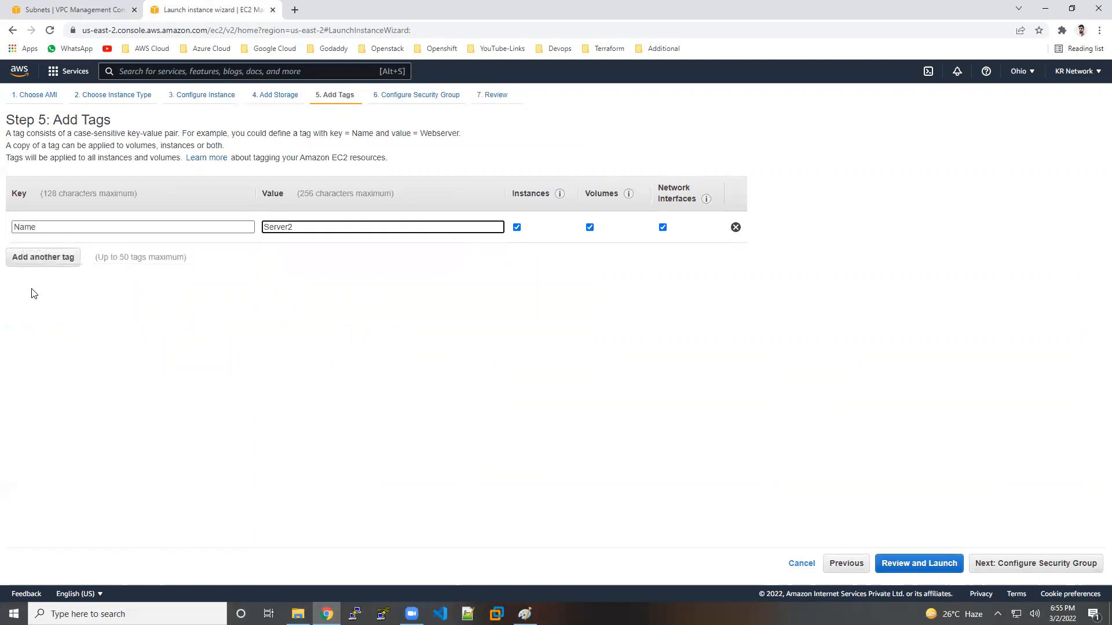
Step: Assign the existing default VPC security group to the new instance
click(1055, 559)
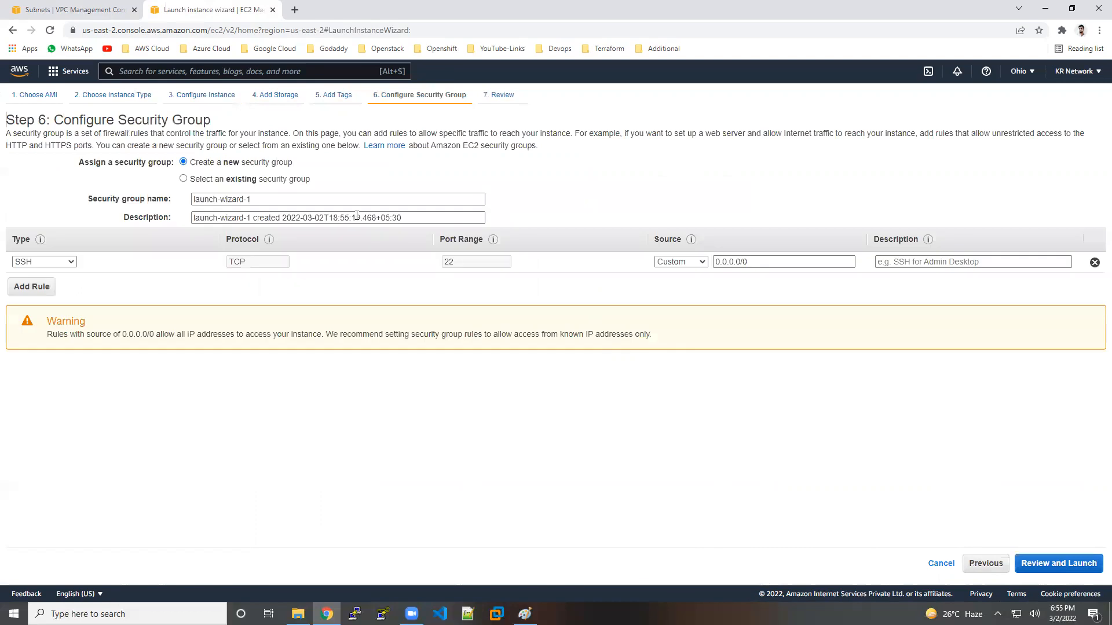
click(300, 181)
click(313, 230)
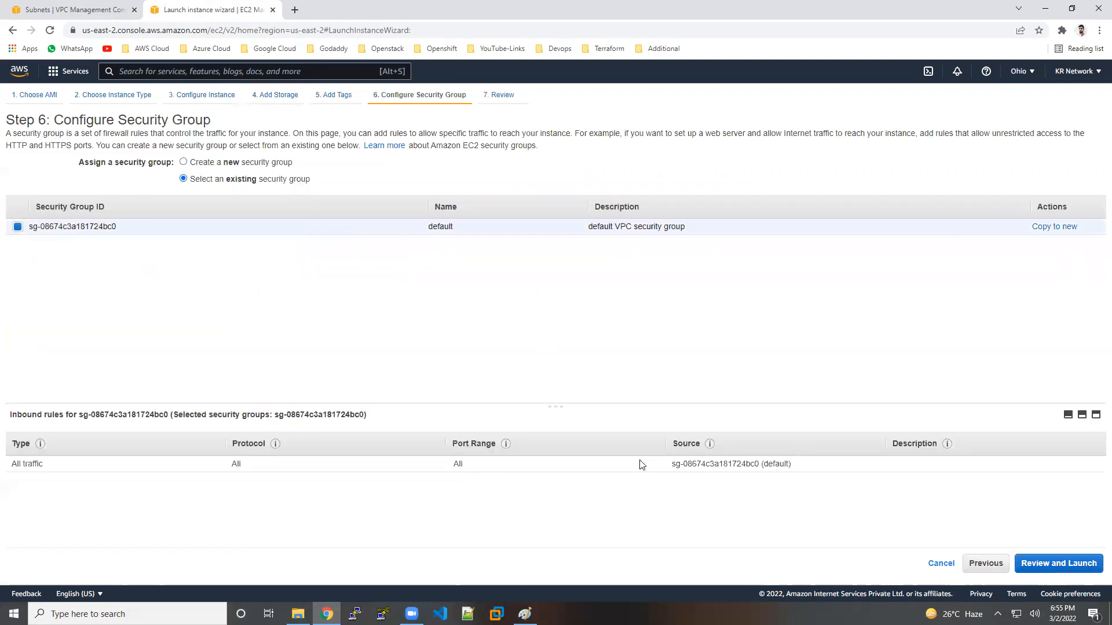
Step: Launch the instance with the preselected existing key pair, acknowledging access to its private key file
click(1078, 566)
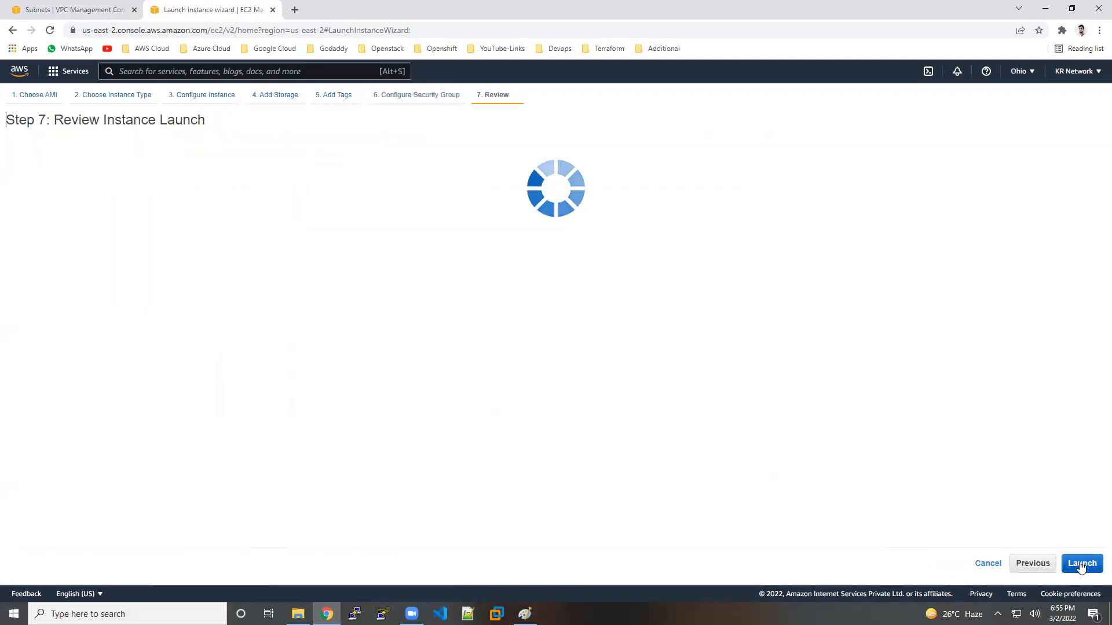
click(1081, 564)
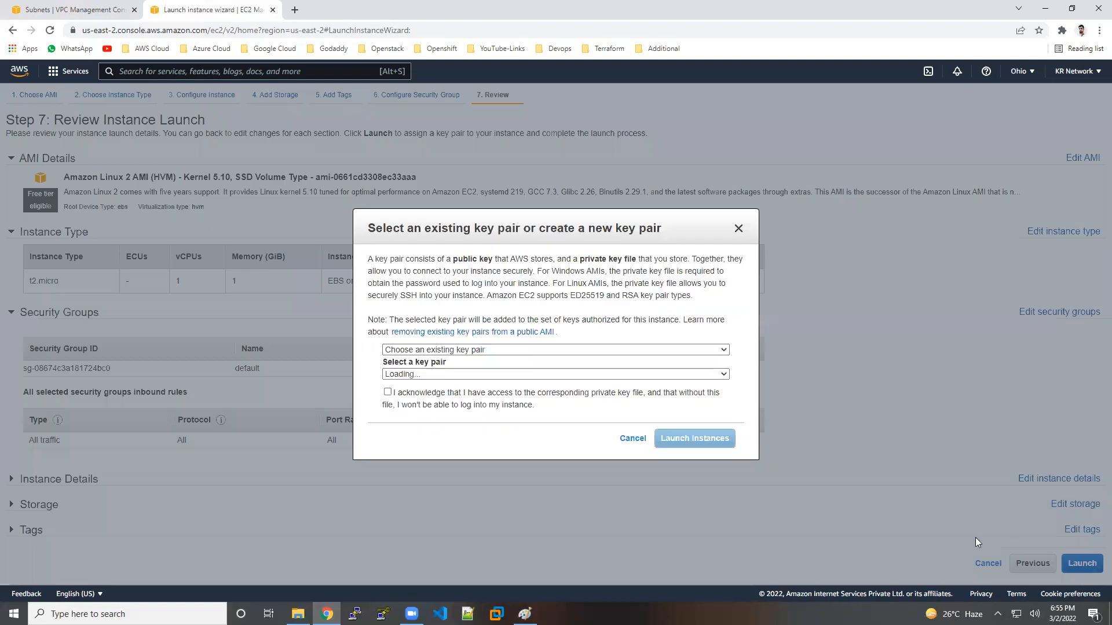
click(455, 400)
click(710, 443)
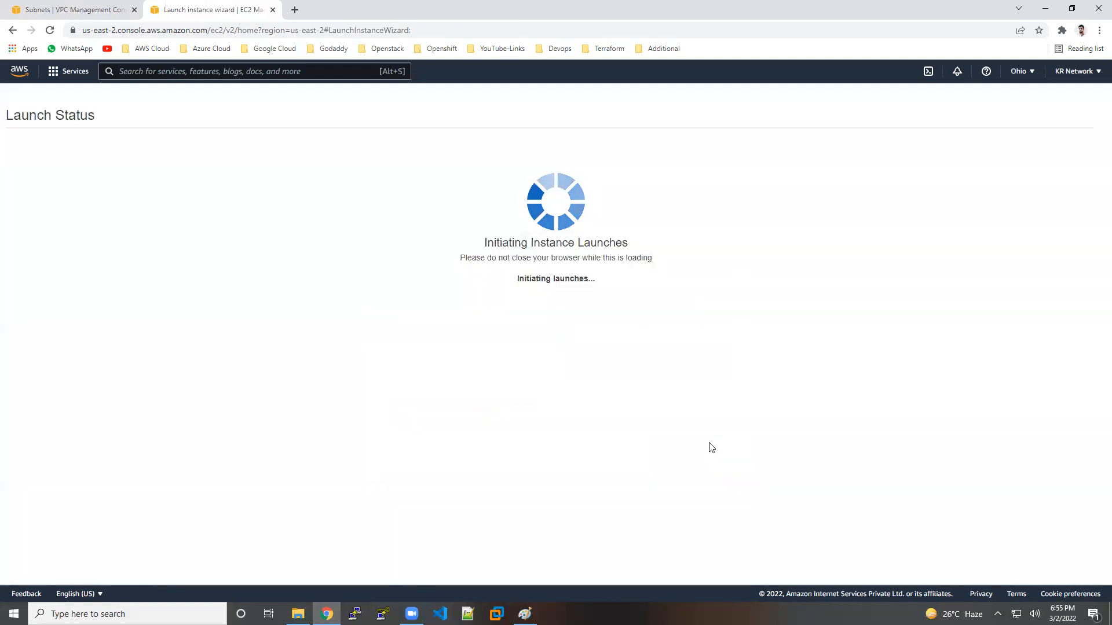
Step: Go to the instances list, refresh it, and sort the instances by name in ascending order
click(1042, 474)
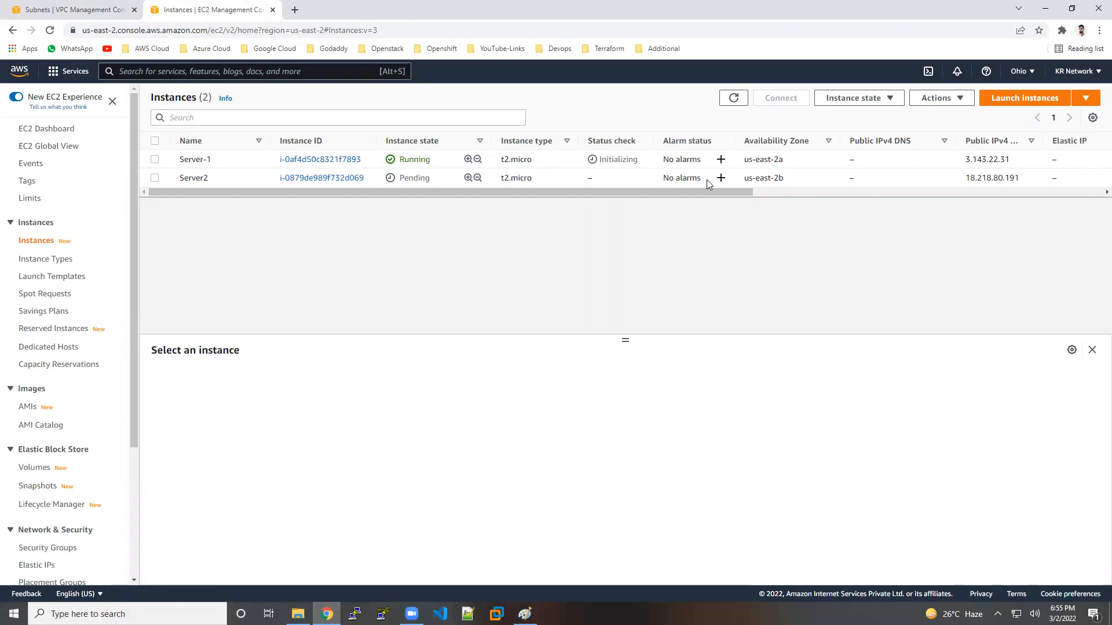
click(734, 100)
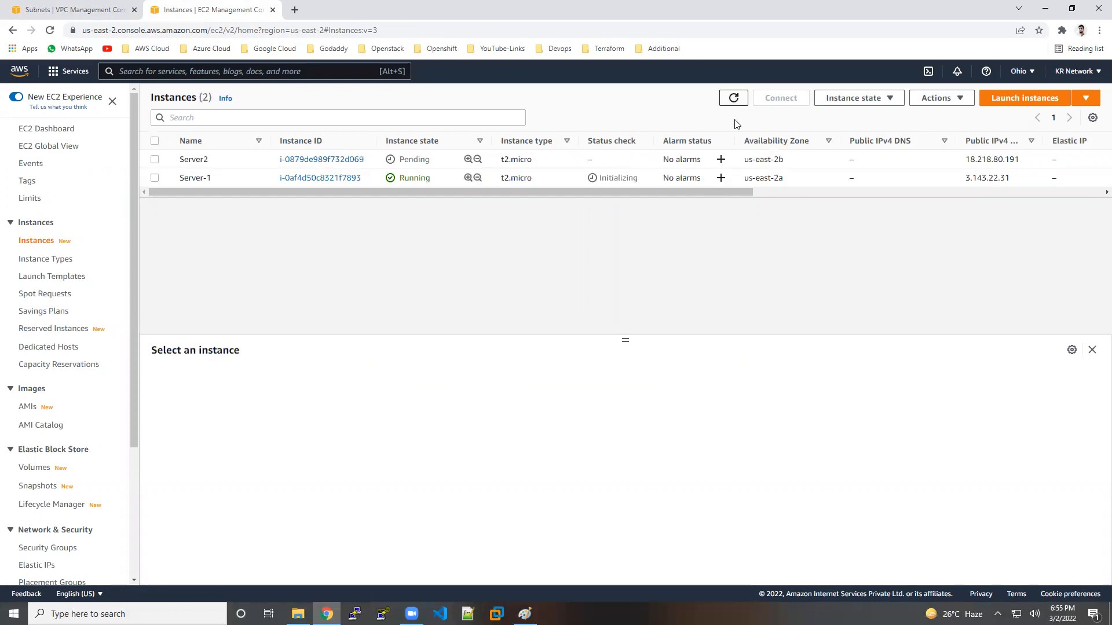
click(255, 142)
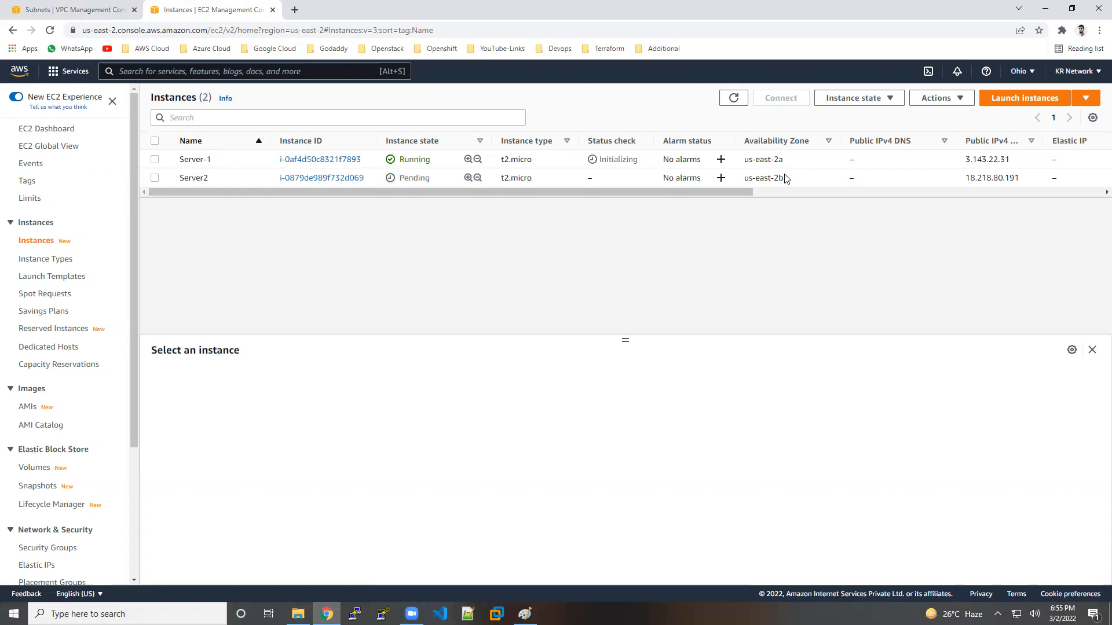
Step: Examine Server2's availability zone, public and private IPv4 addresses, private IP DNS name and public IPv4 DNS
drag(783, 178, 773, 179)
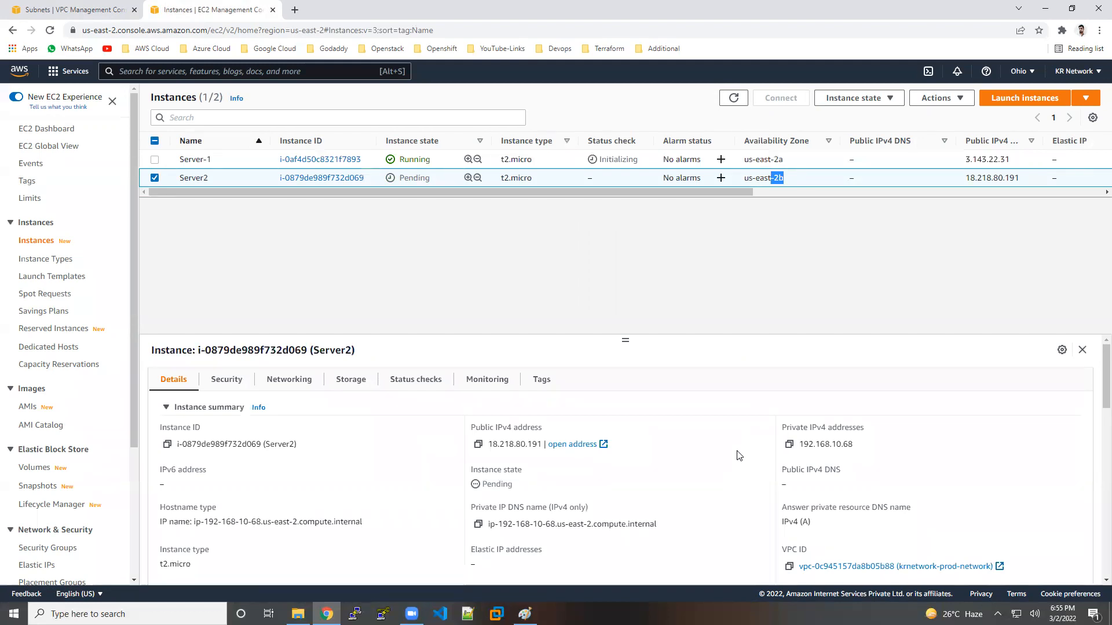
drag(502, 428, 517, 428)
drag(817, 428, 838, 426)
drag(525, 524, 572, 524)
drag(800, 469, 828, 469)
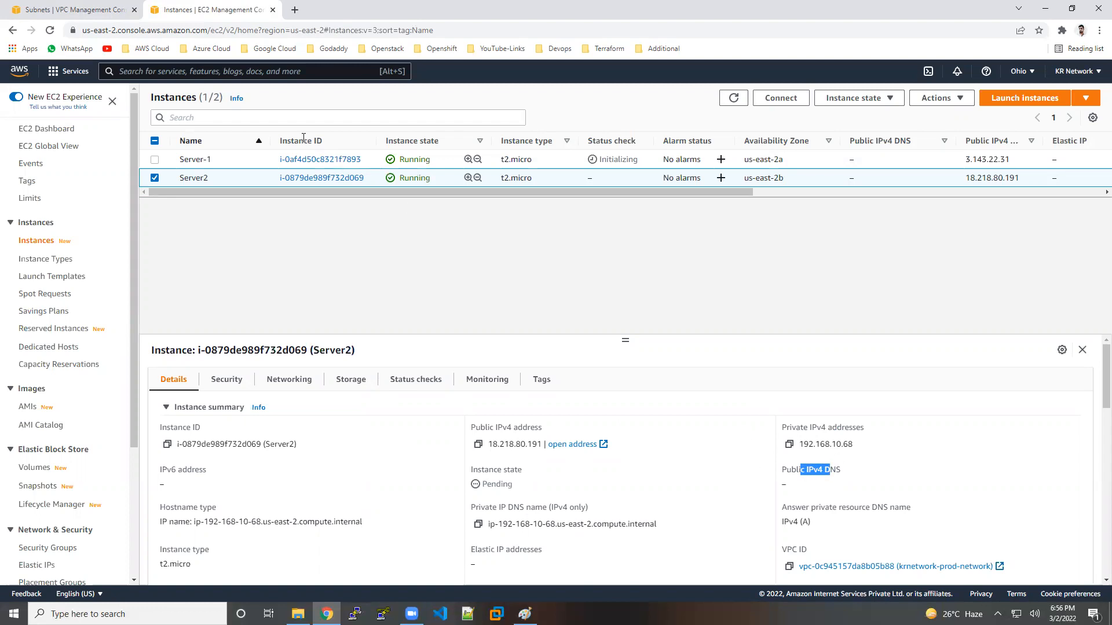
Step: Compare the DNS hostnames setting of krnetwork-prod-network with that of the default VPC in the VPC console
click(73, 10)
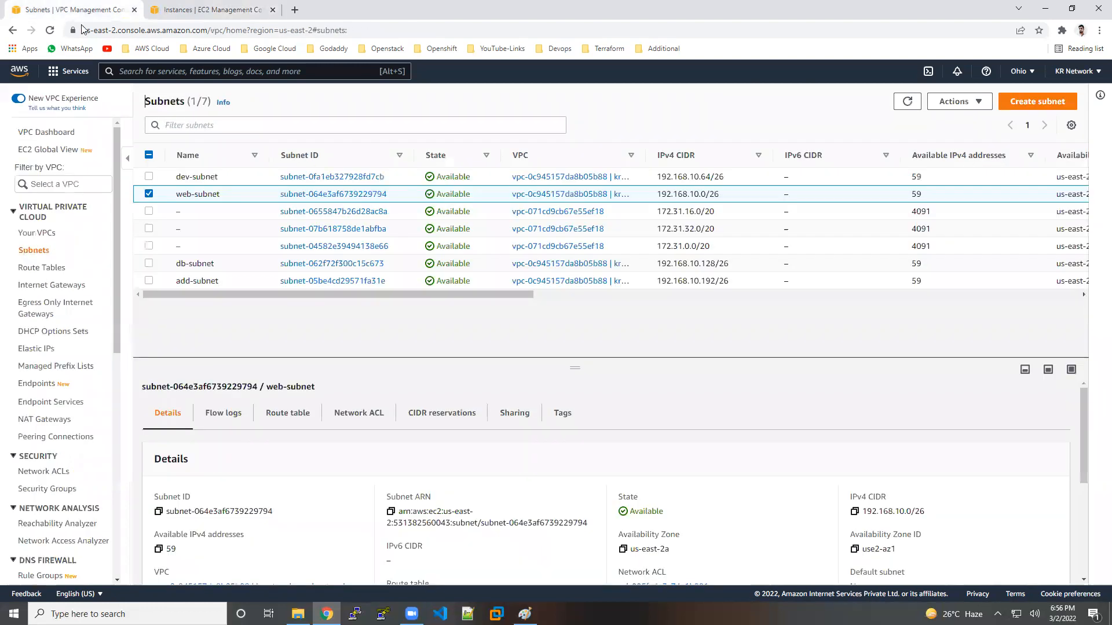
click(56, 233)
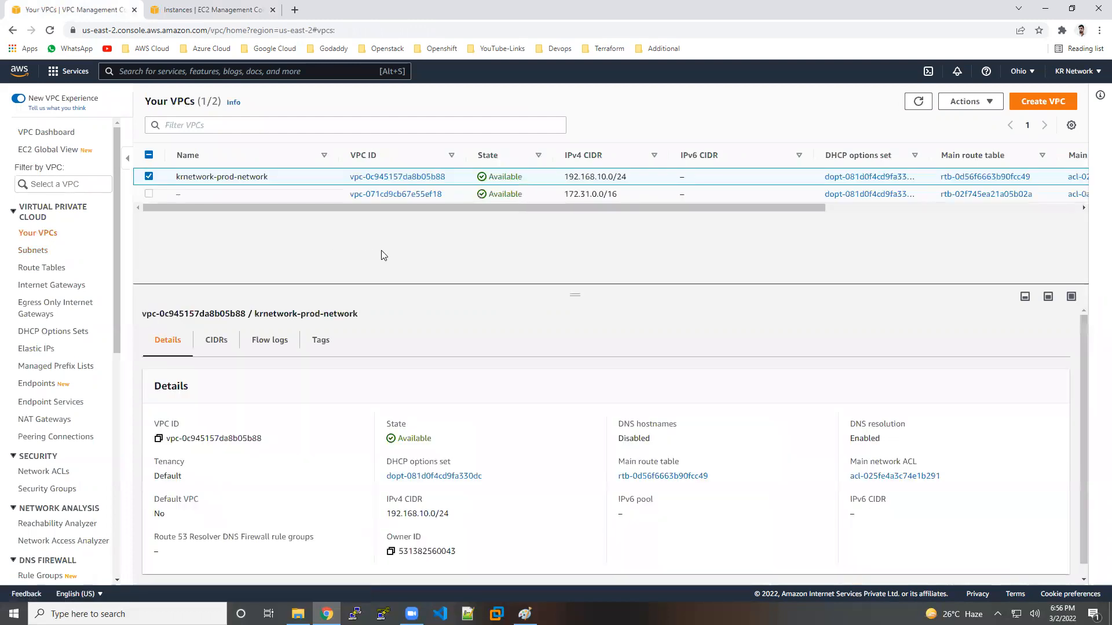
drag(193, 179, 249, 179)
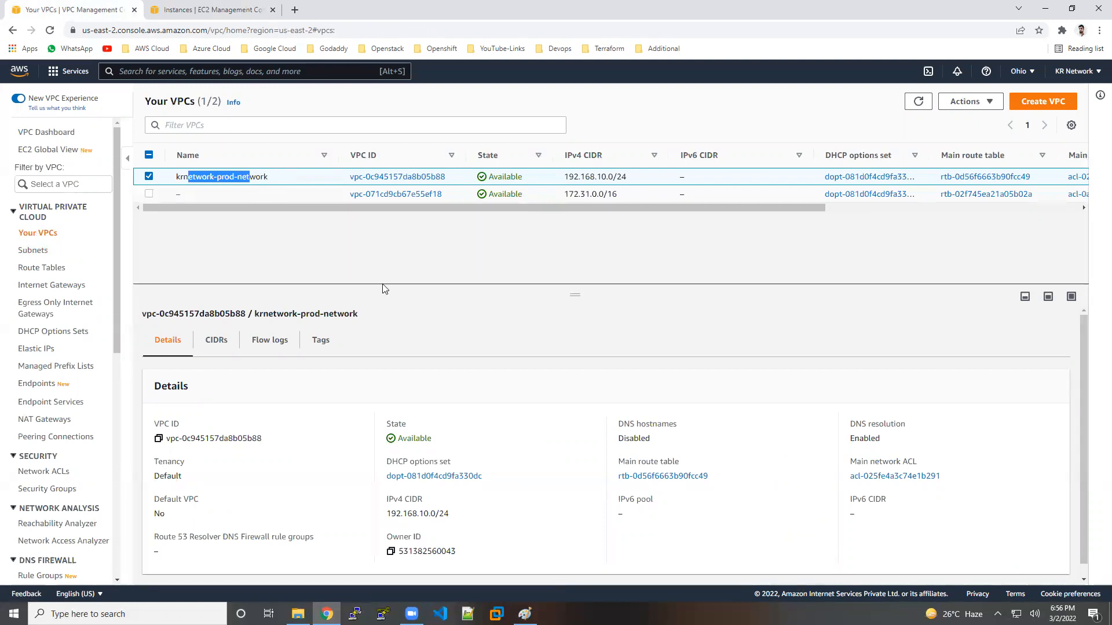
mouse_move(623, 423)
mouse_down()
mouse_move(670, 424)
mouse_move(637, 440)
mouse_up()
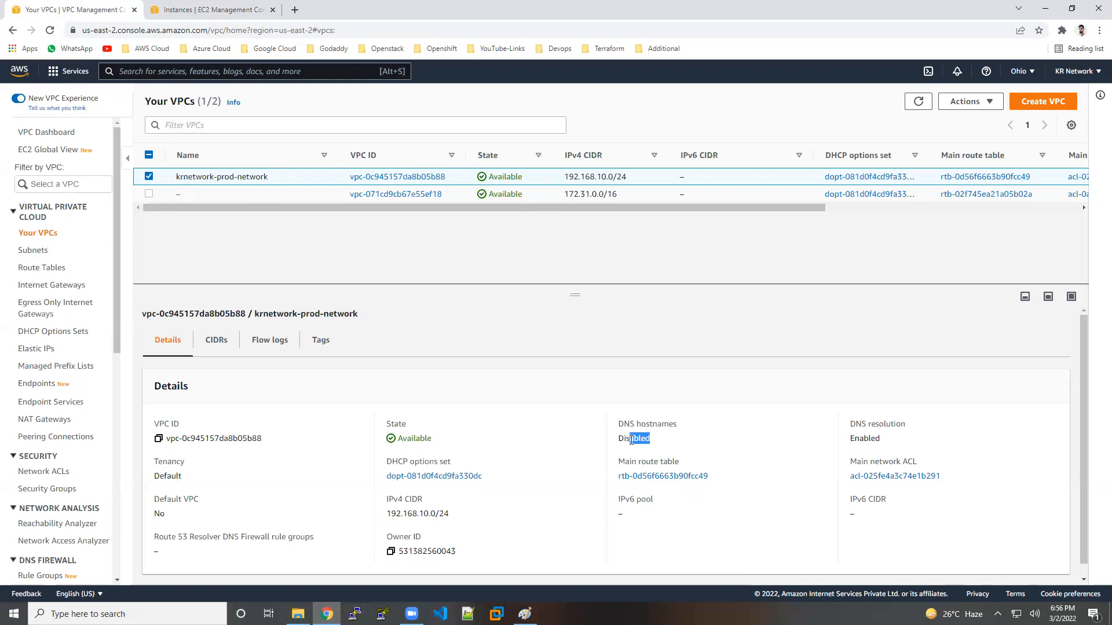
click(262, 195)
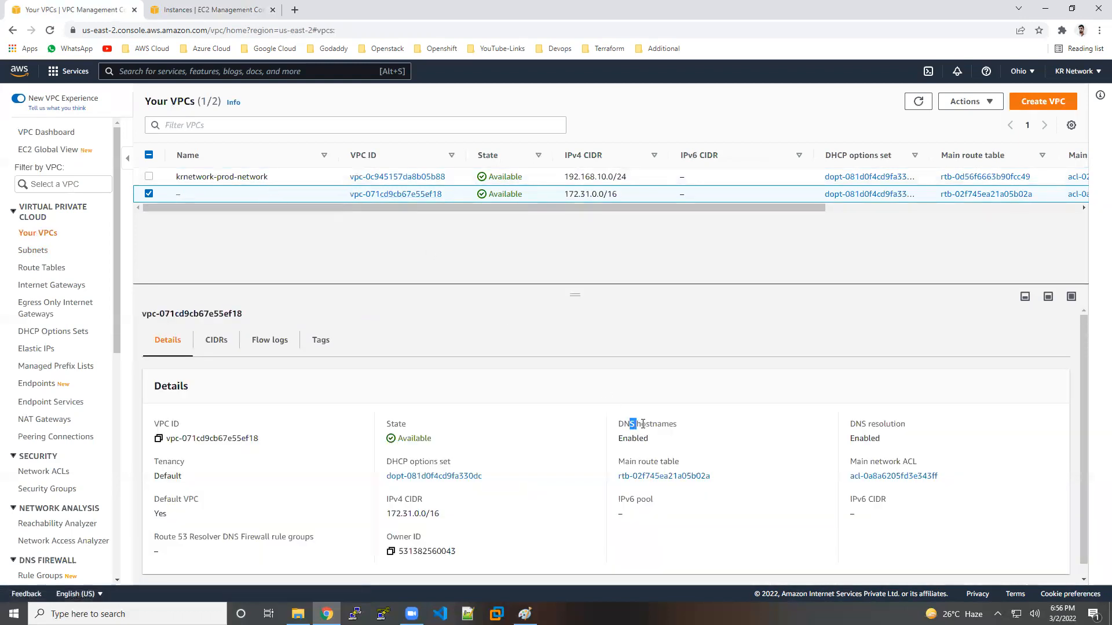
drag(628, 439, 643, 440)
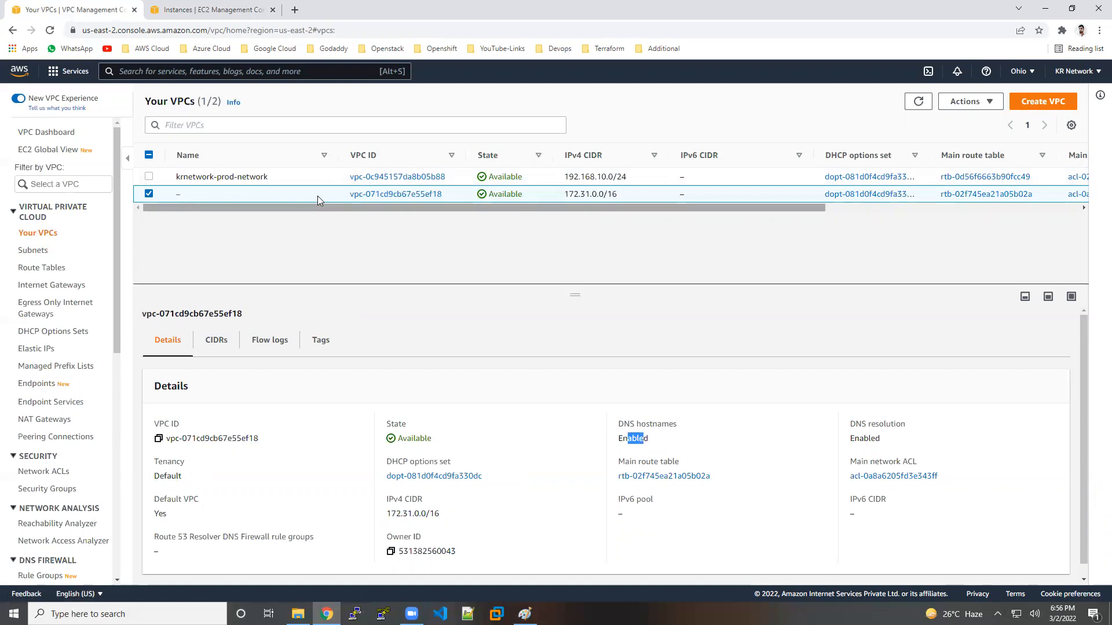
Step: Enable DNS hostnames for krnetwork-prod-network, save the change, and return to the EC2 instances list
click(315, 180)
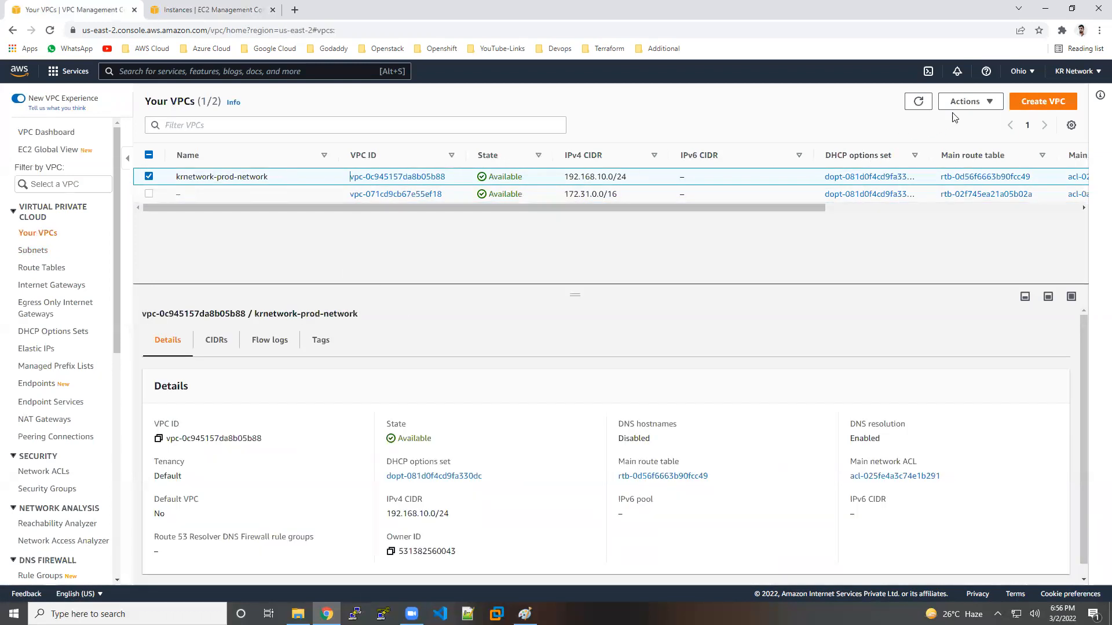
click(964, 104)
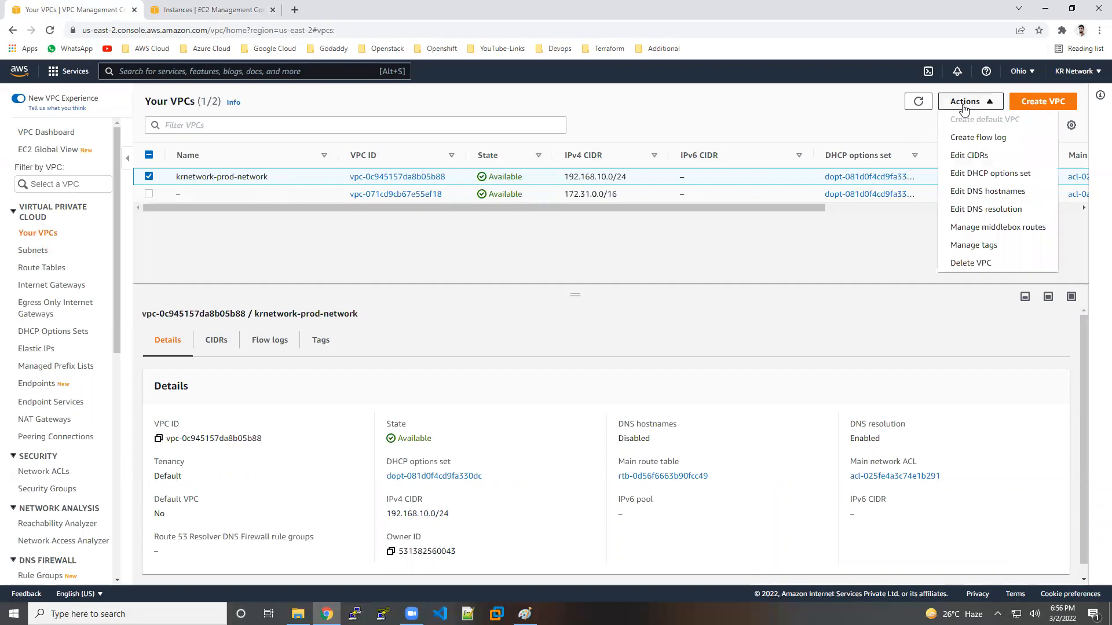
click(982, 191)
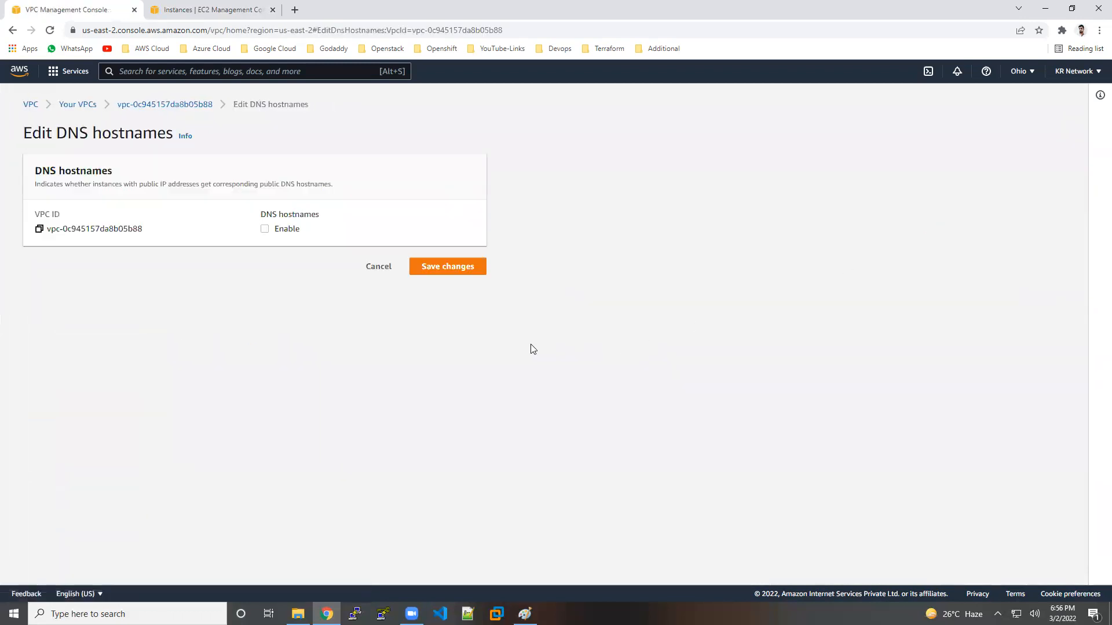
click(279, 231)
click(475, 271)
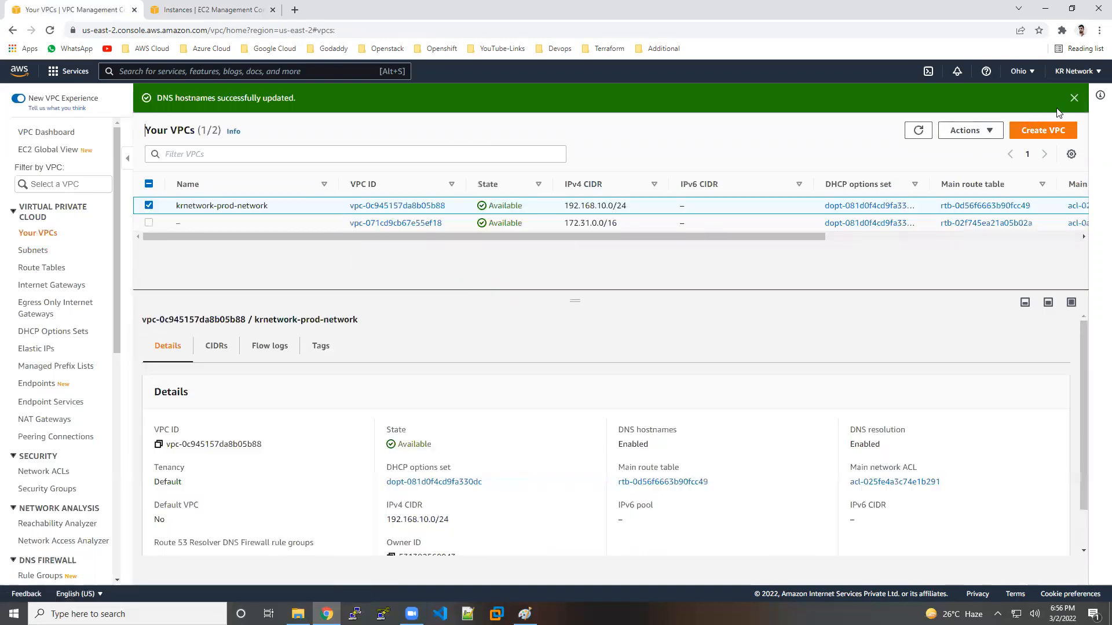
click(1073, 98)
click(214, 9)
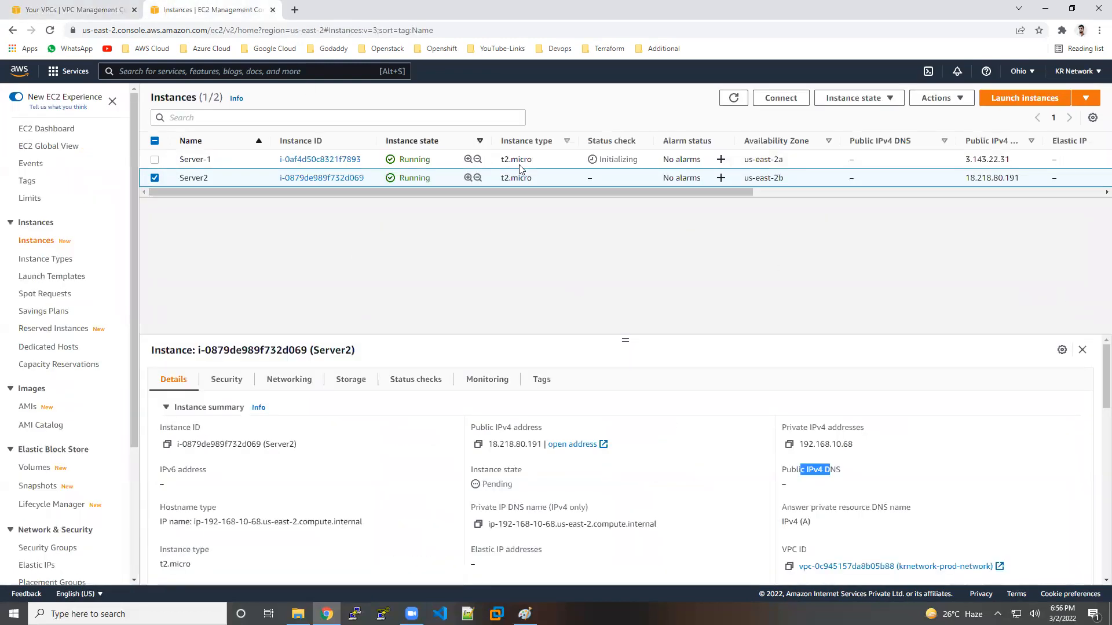
Step: Refresh the instances list and check the public IPv4 DNS of Server-1 and Server2
click(734, 97)
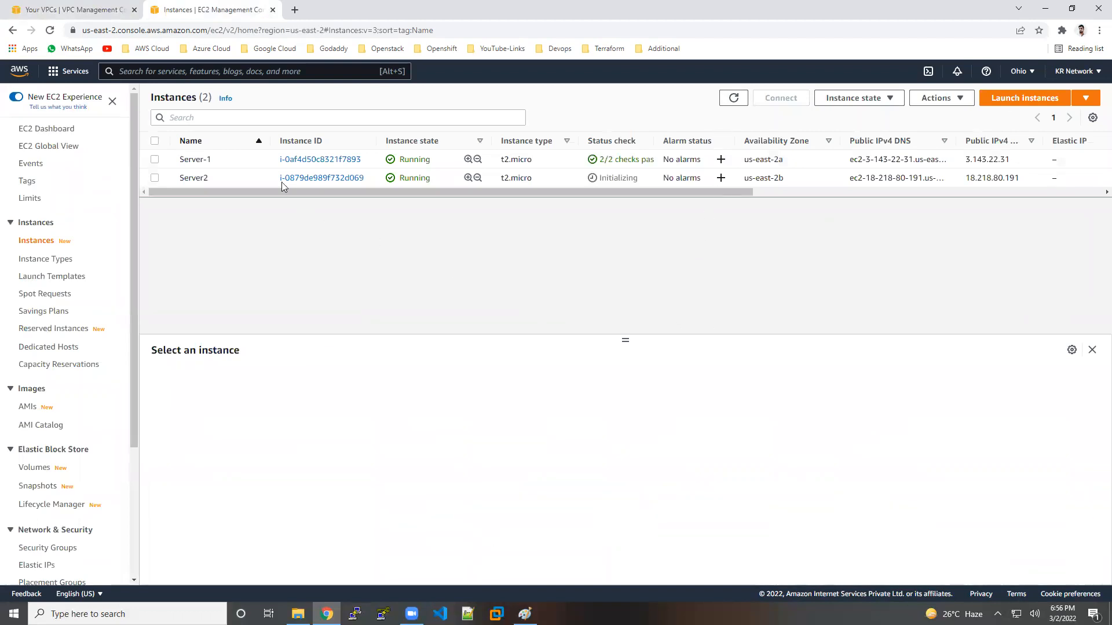
click(253, 164)
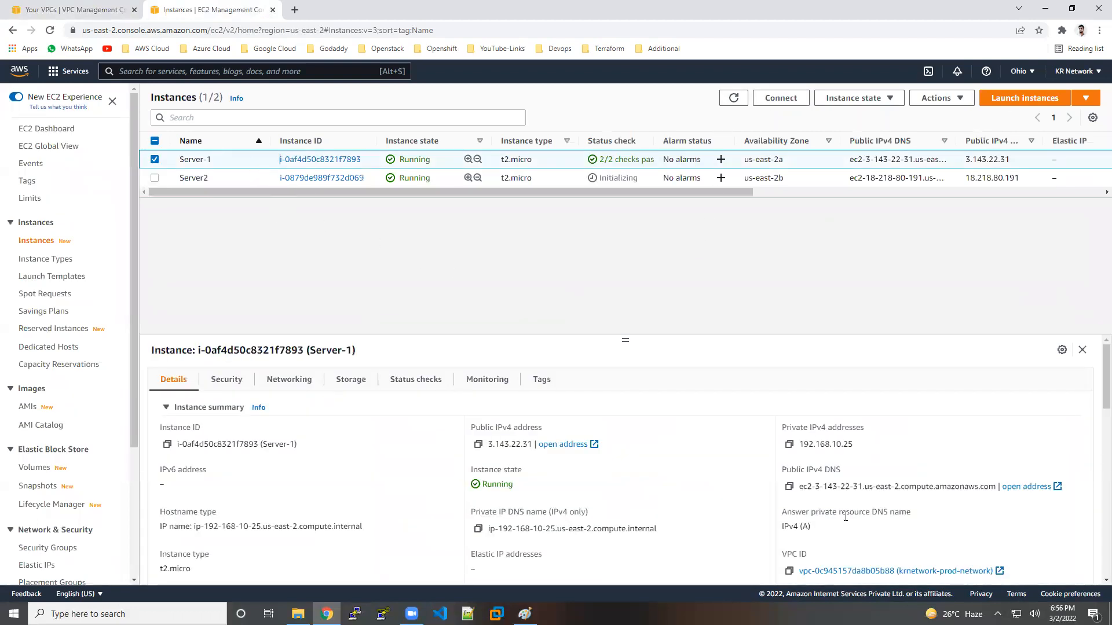
drag(894, 490, 928, 489)
click(262, 183)
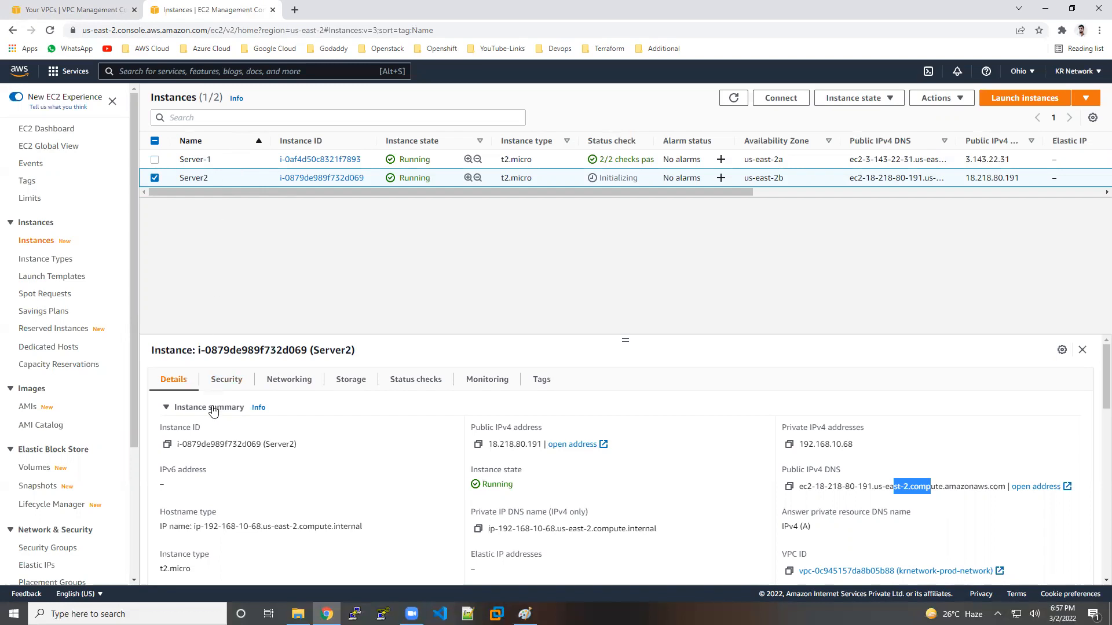
Step: Examine which security group is attached to Server2
click(234, 379)
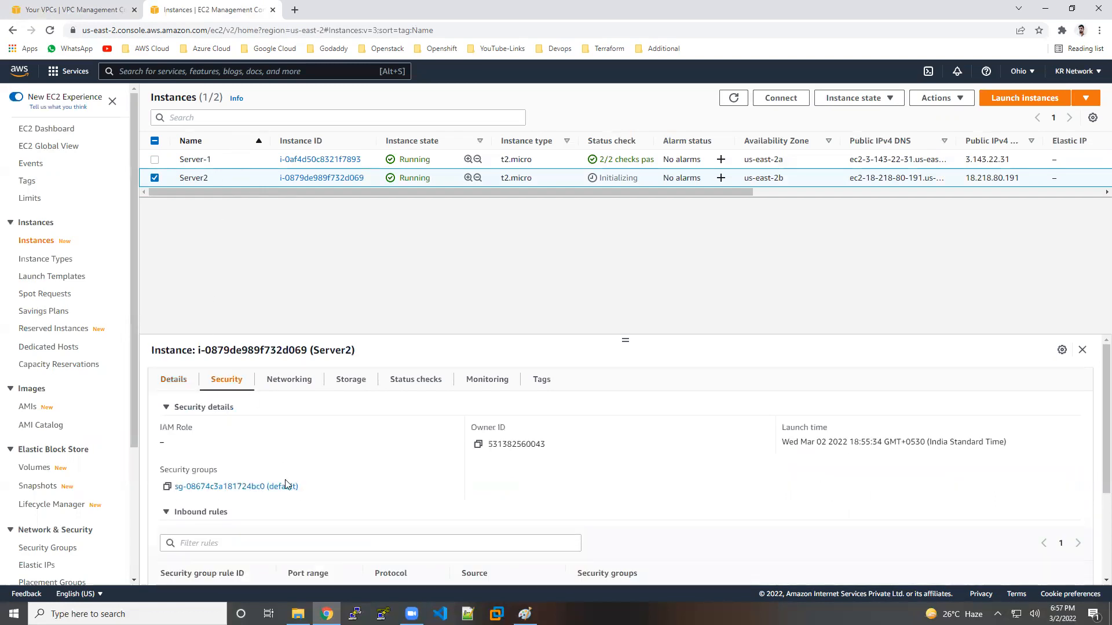
drag(306, 488, 270, 495)
drag(249, 496, 265, 495)
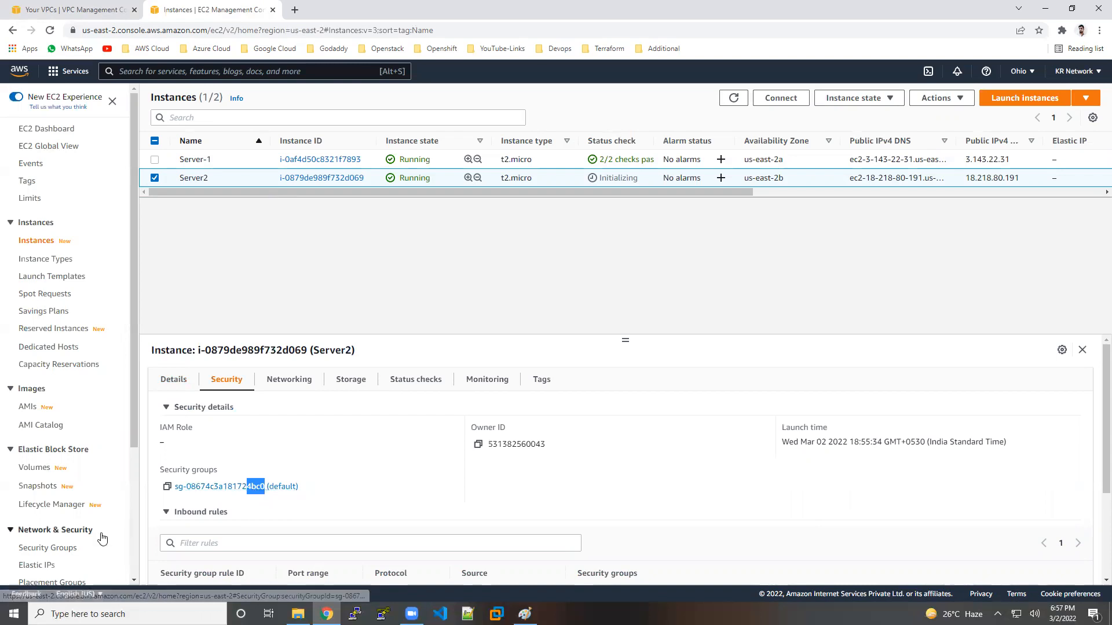
Step: Edit the inbound rules of krnetwork-prod-network's default security group and delete the existing rule
click(75, 550)
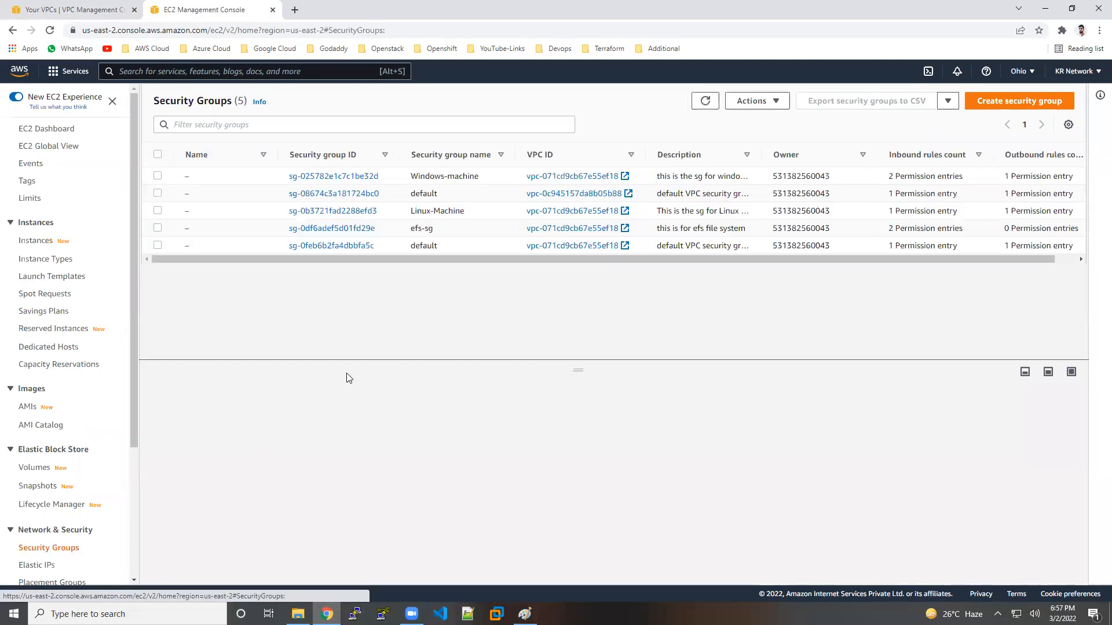
click(395, 200)
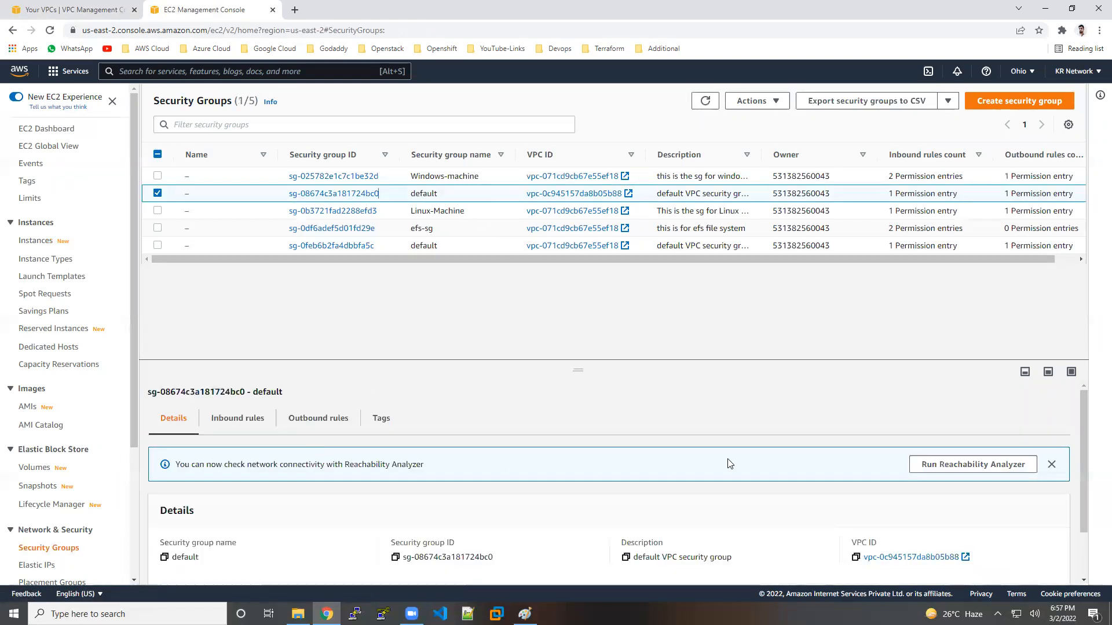
click(255, 423)
click(988, 508)
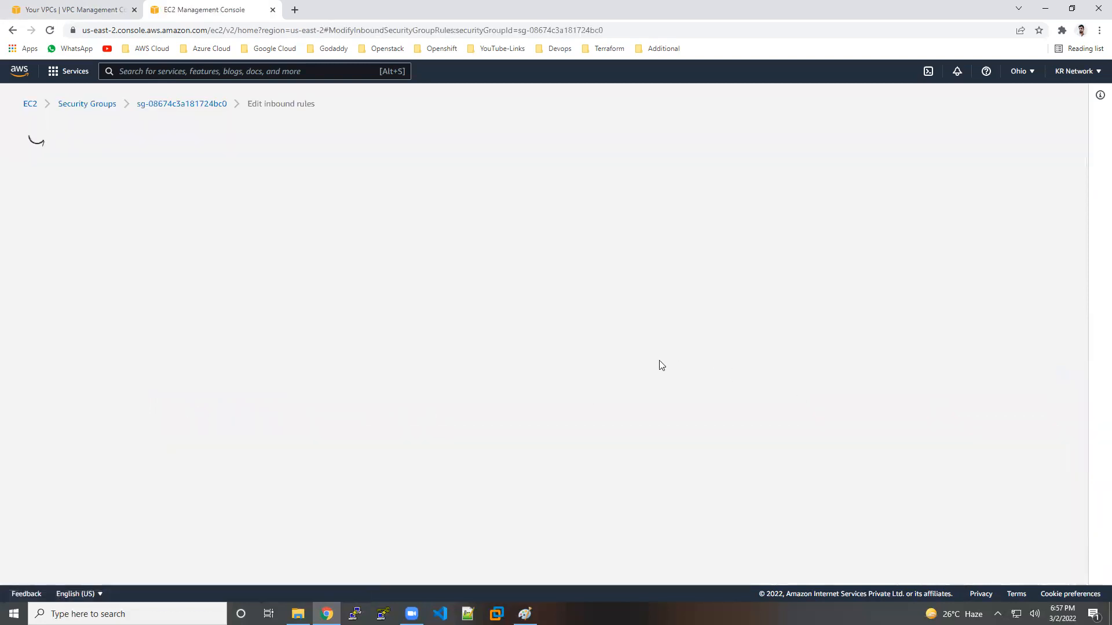
click(999, 243)
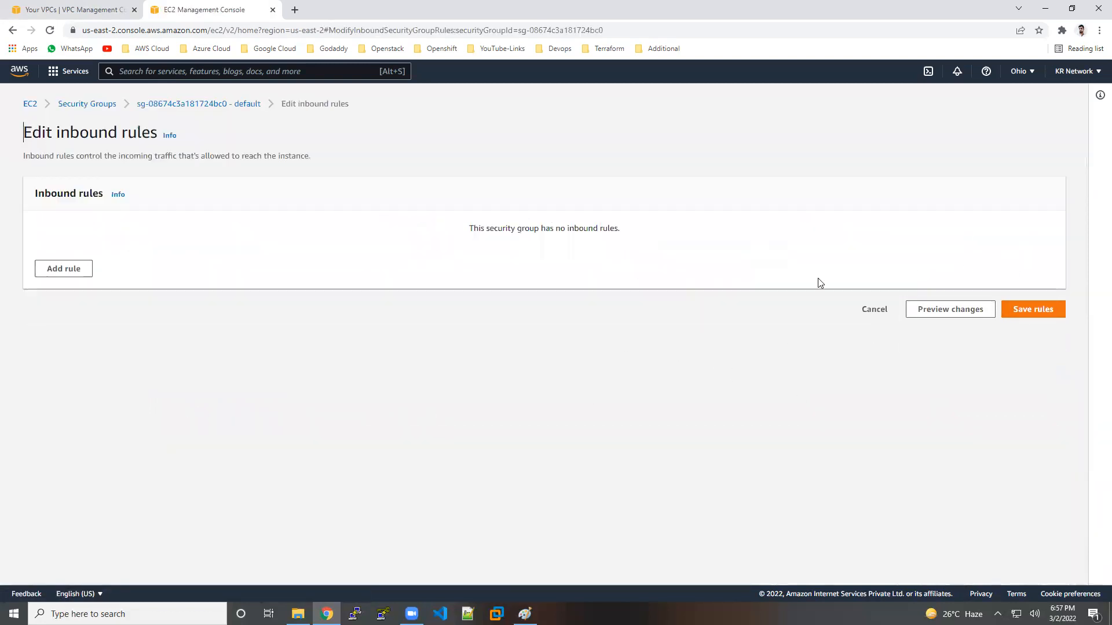
Step: Add an inbound rule allowing All traffic from Anywhere-IPv4 (0.0.0.0/0), save the rules, and review the resulting rule
click(82, 274)
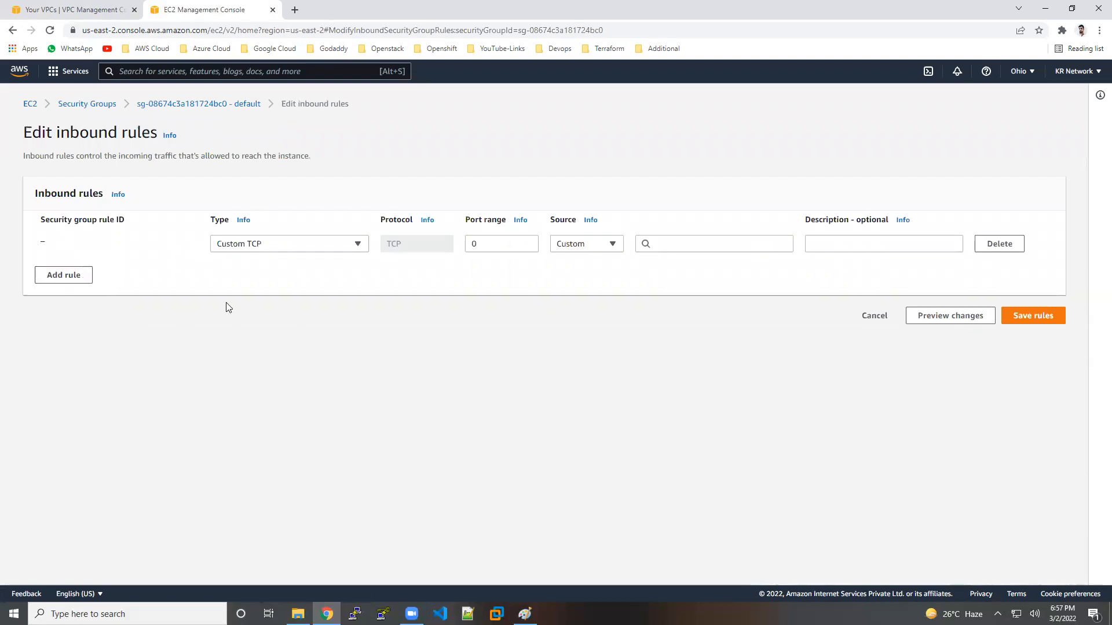
click(330, 244)
click(279, 424)
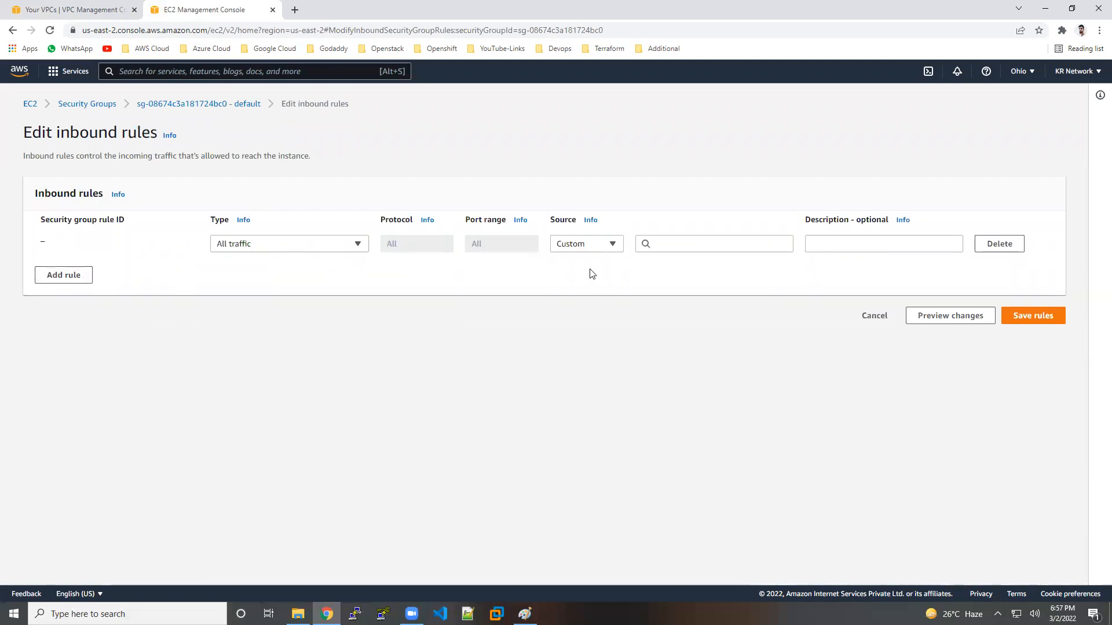
click(679, 244)
click(678, 286)
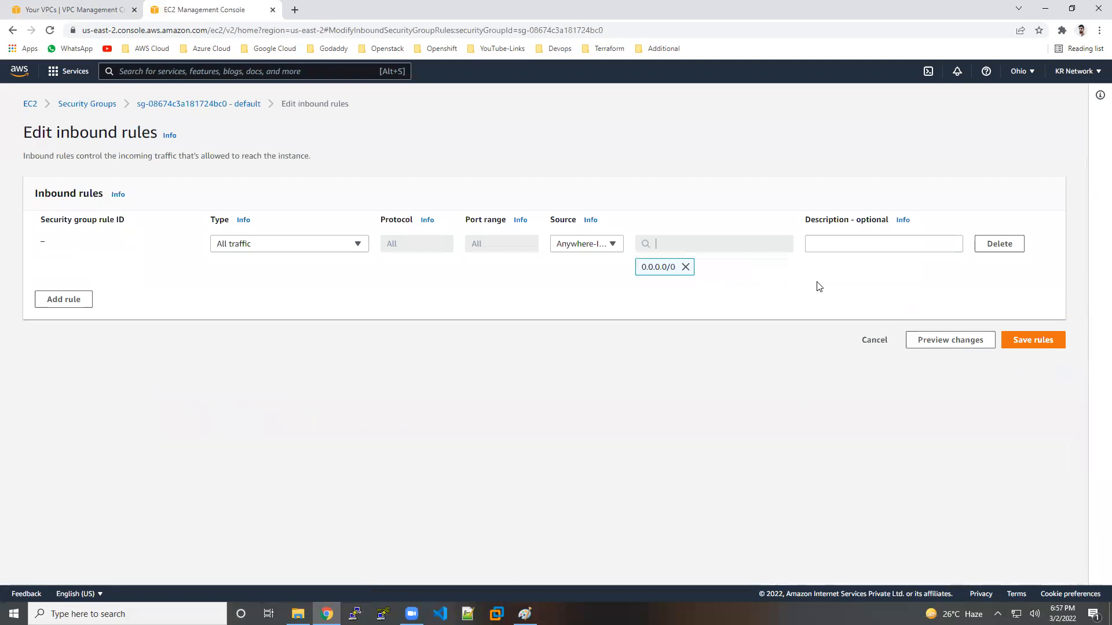
click(1034, 340)
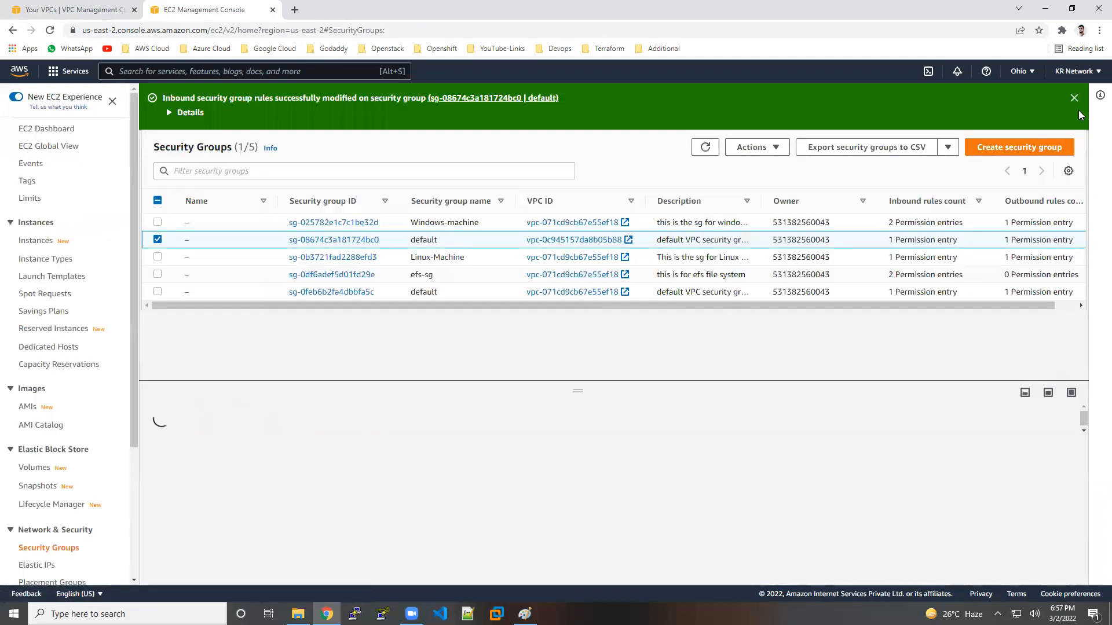
click(1078, 104)
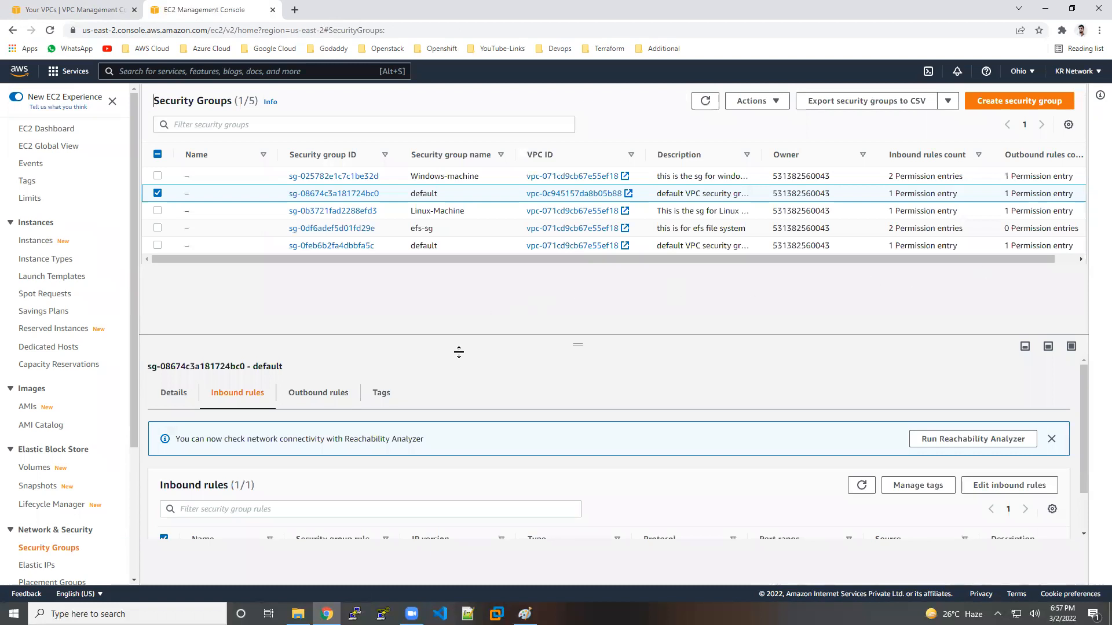
scroll(399, 458, down, 1)
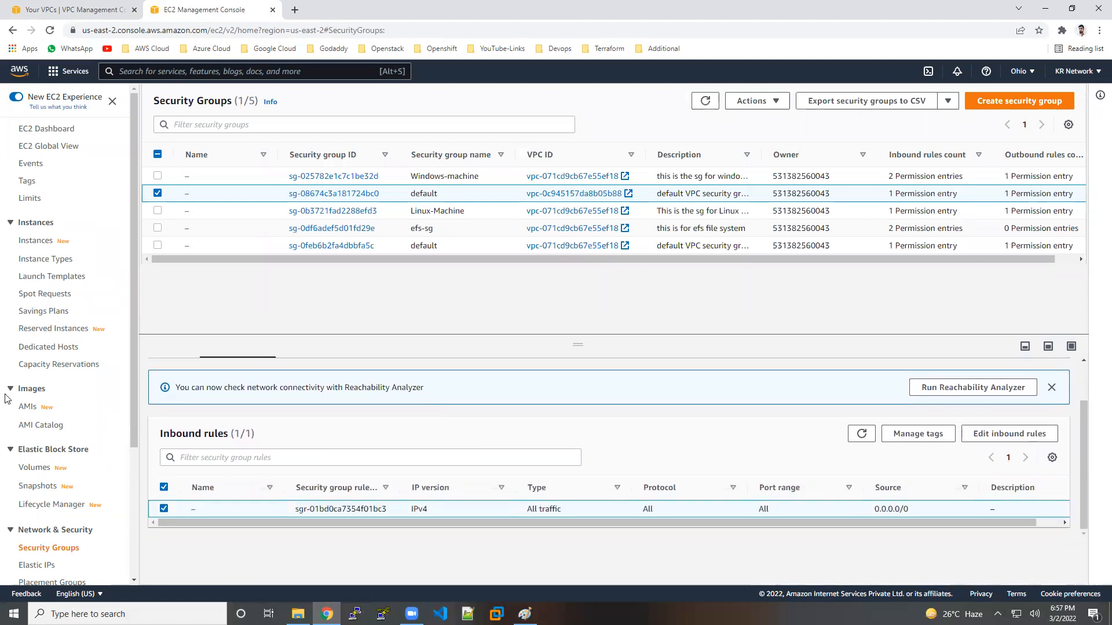
Step: Return to the instances list, refresh it, and examine the inbound rule source in Server-1's security details
click(36, 241)
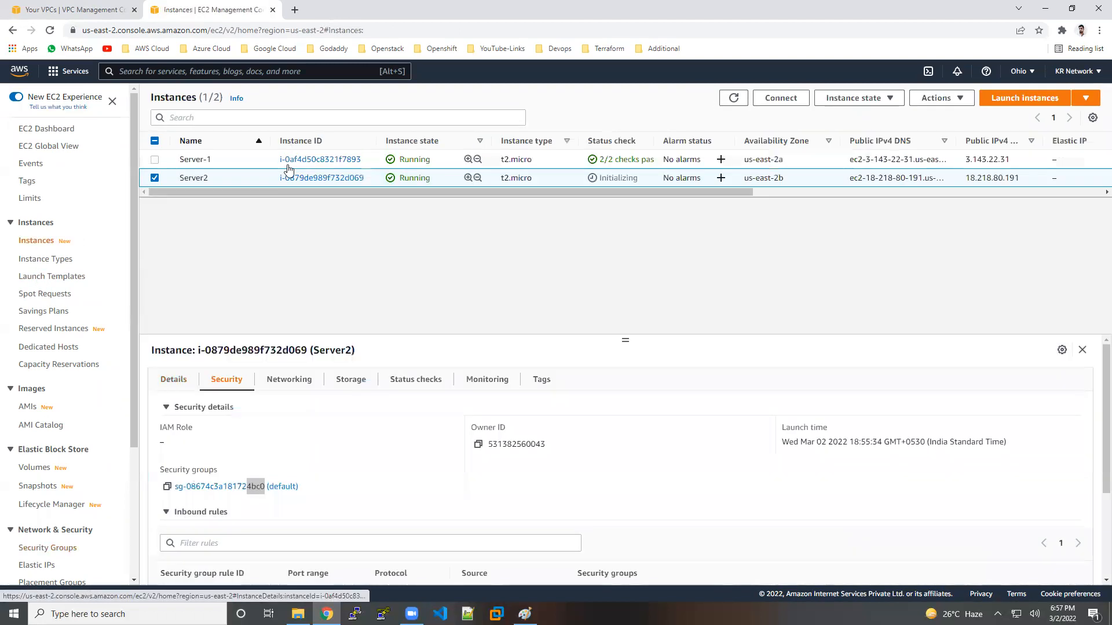
click(151, 179)
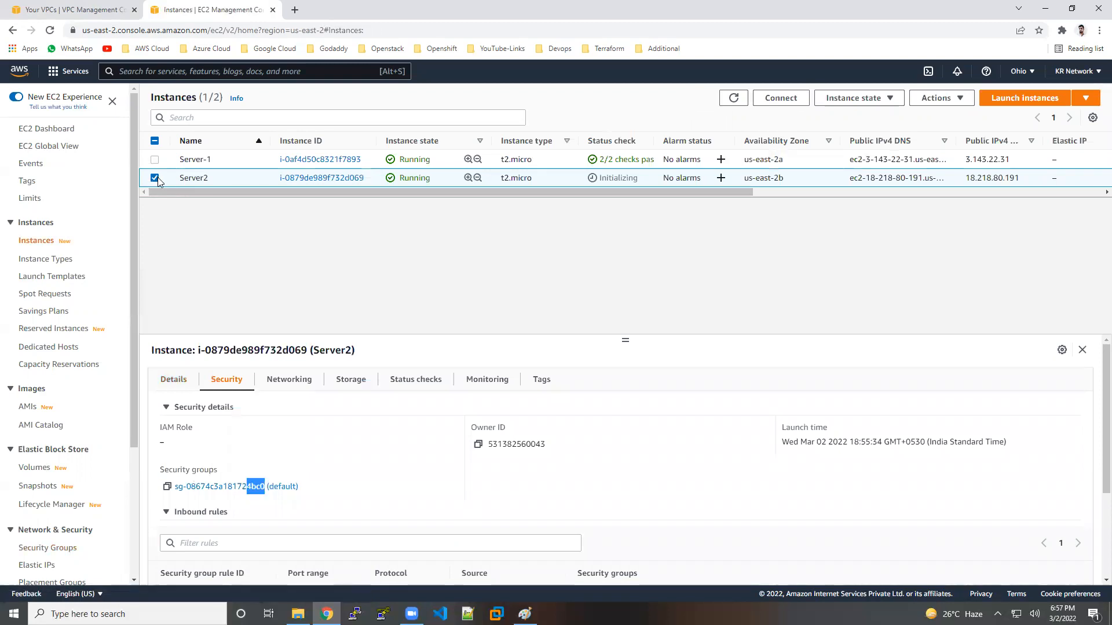
click(155, 178)
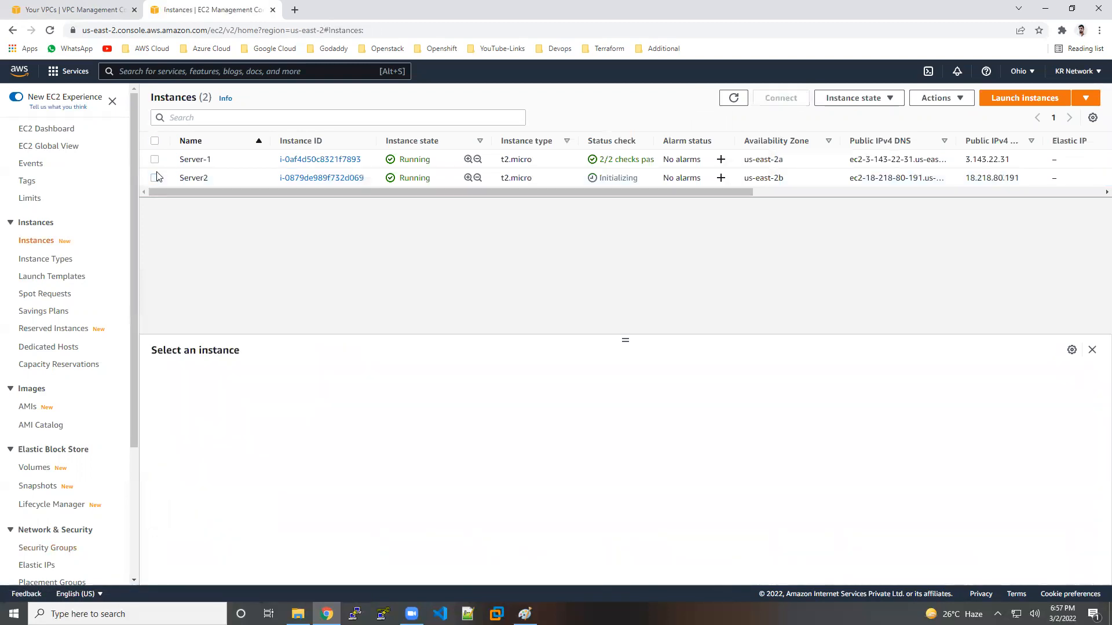
click(260, 164)
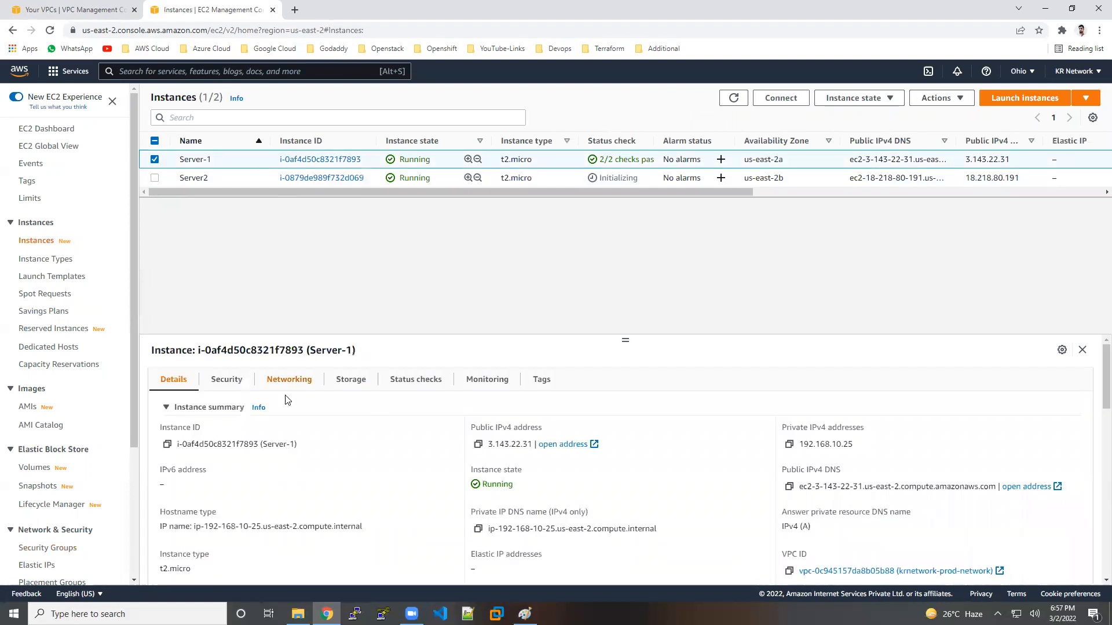
click(734, 98)
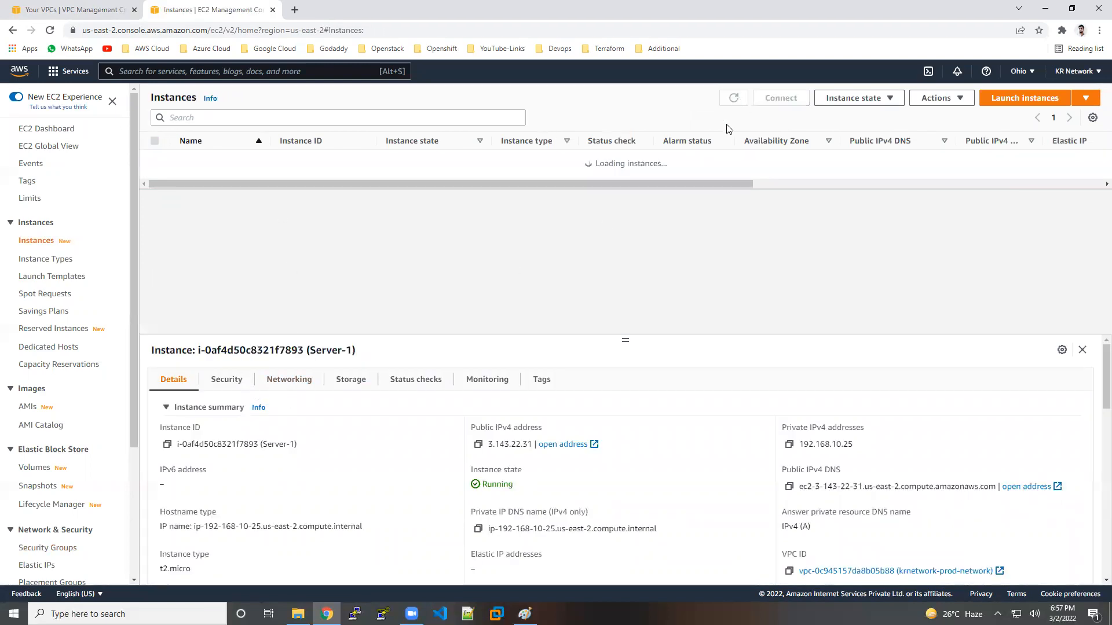
click(255, 165)
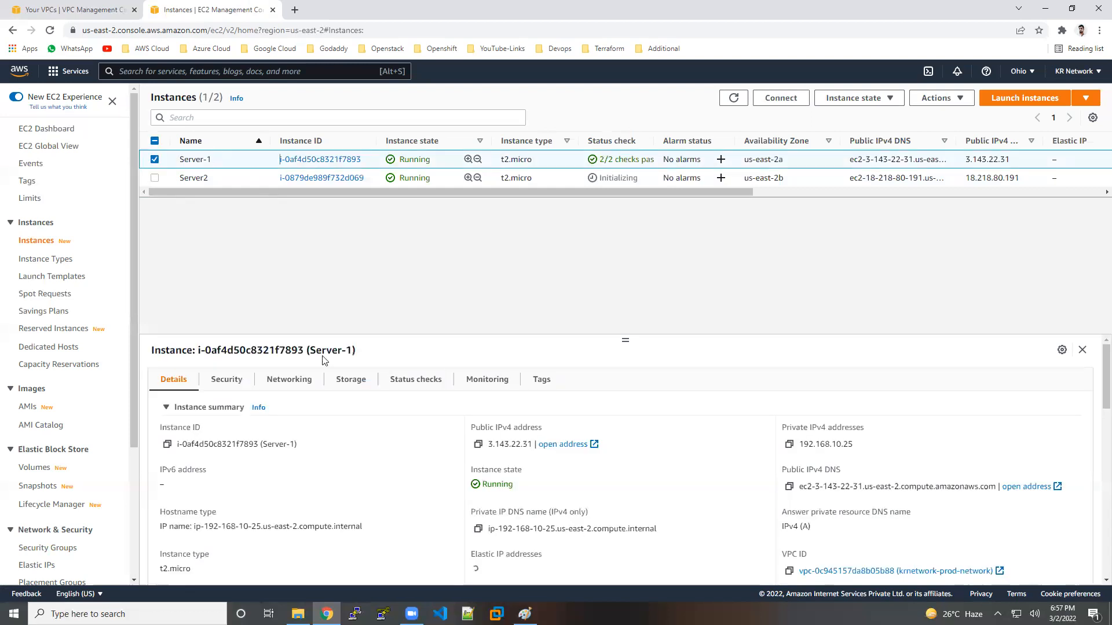
click(220, 382)
scroll(344, 507, down, 2)
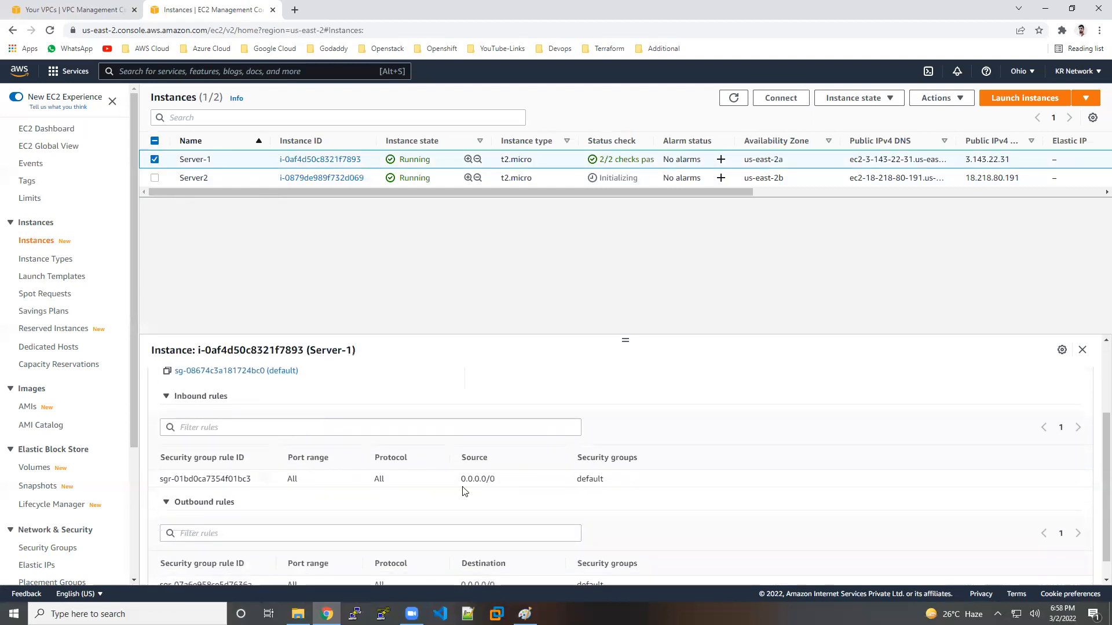
drag(462, 478, 494, 477)
scroll(517, 508, up, 2)
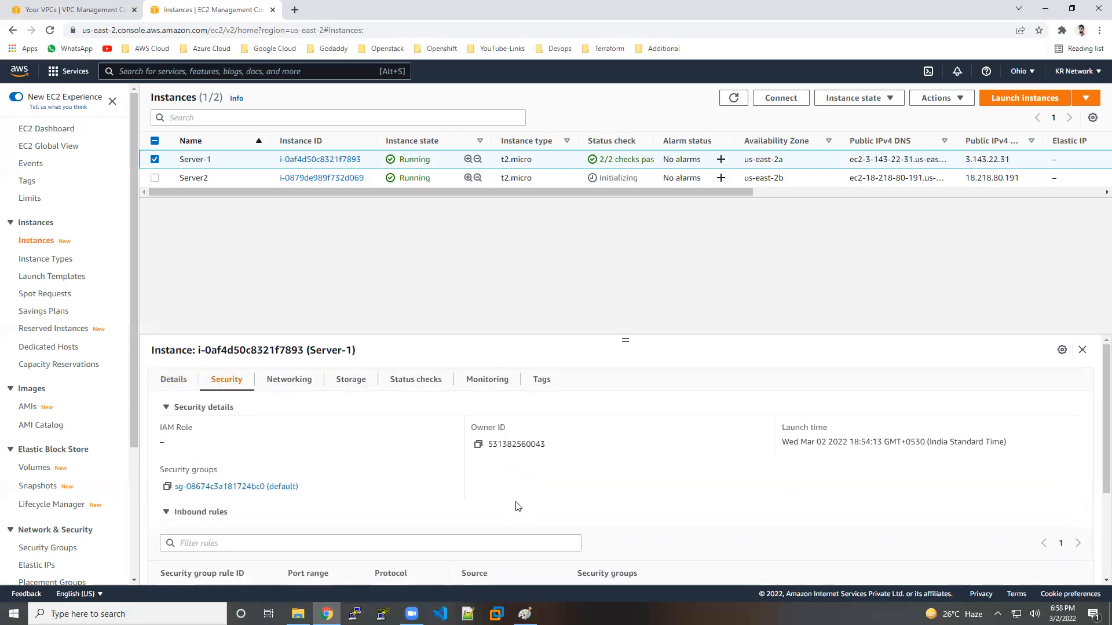
Step: Copy Server-1's public IPv4 address and ping 3.143.22.31 from the Windows Run dialog
click(188, 385)
click(479, 445)
key(super+r)
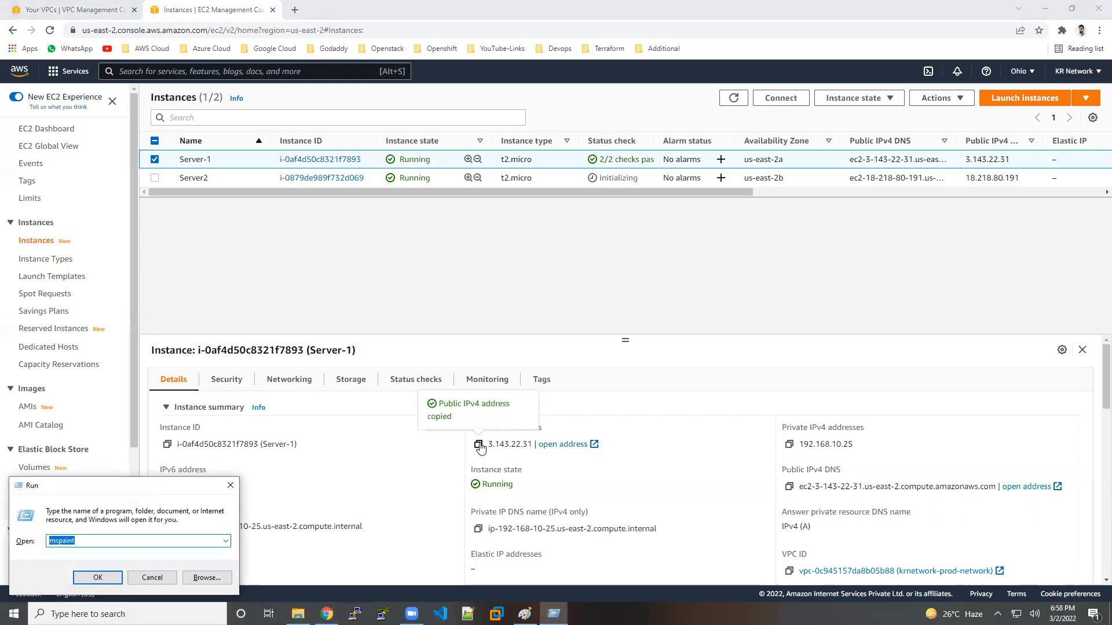
text(ping)
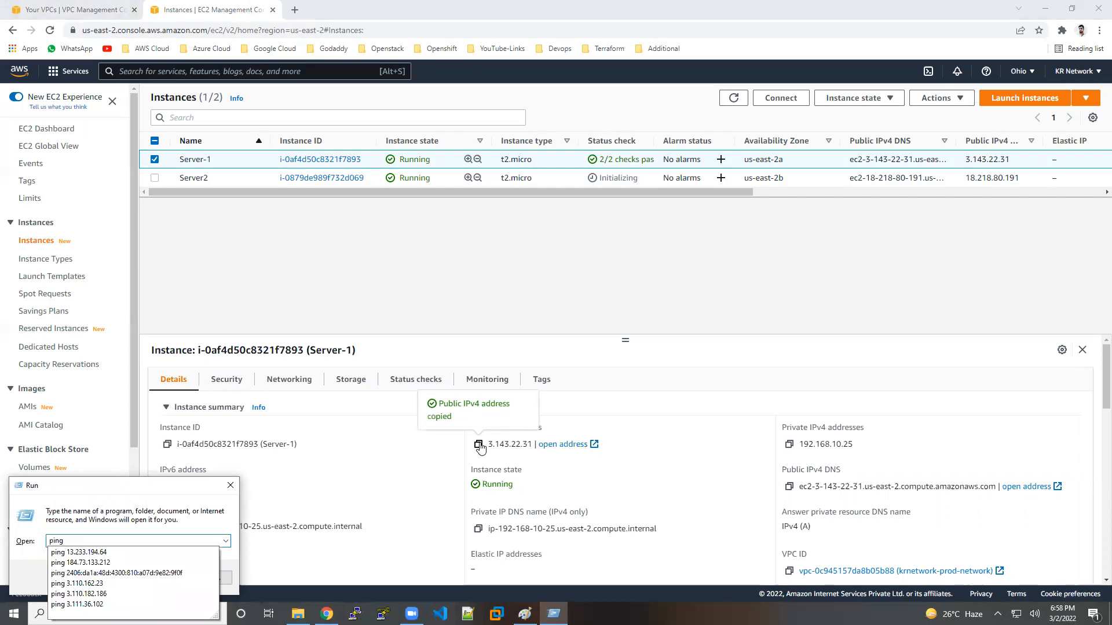
key(ctrl+v)
key(Return)
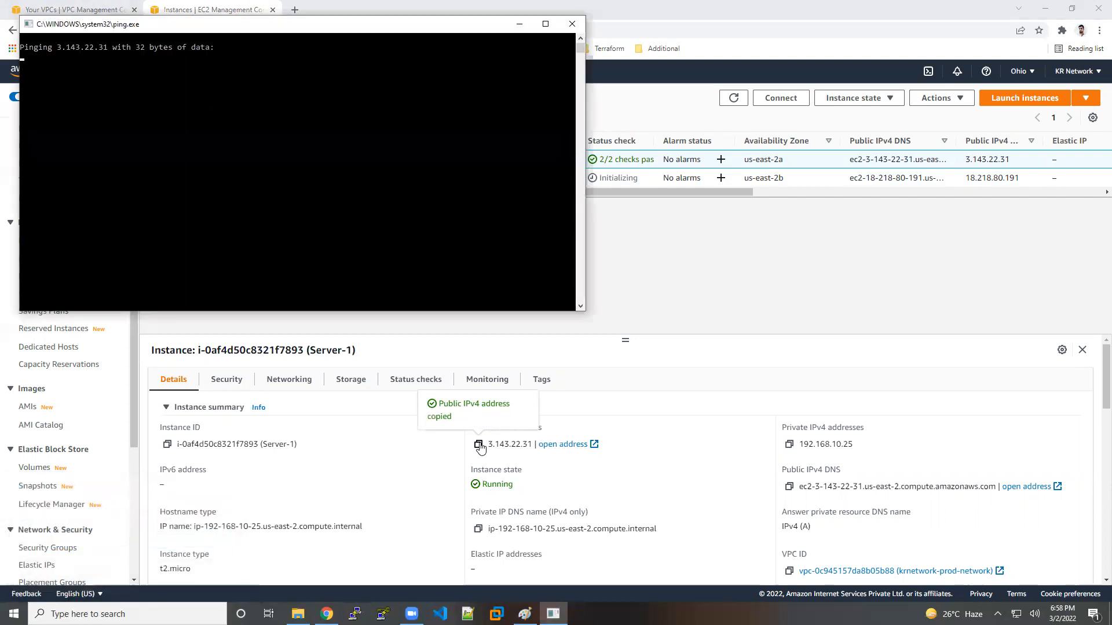
Step: Minimize the ping window and switch to the VPC network diagram in Paint
click(520, 24)
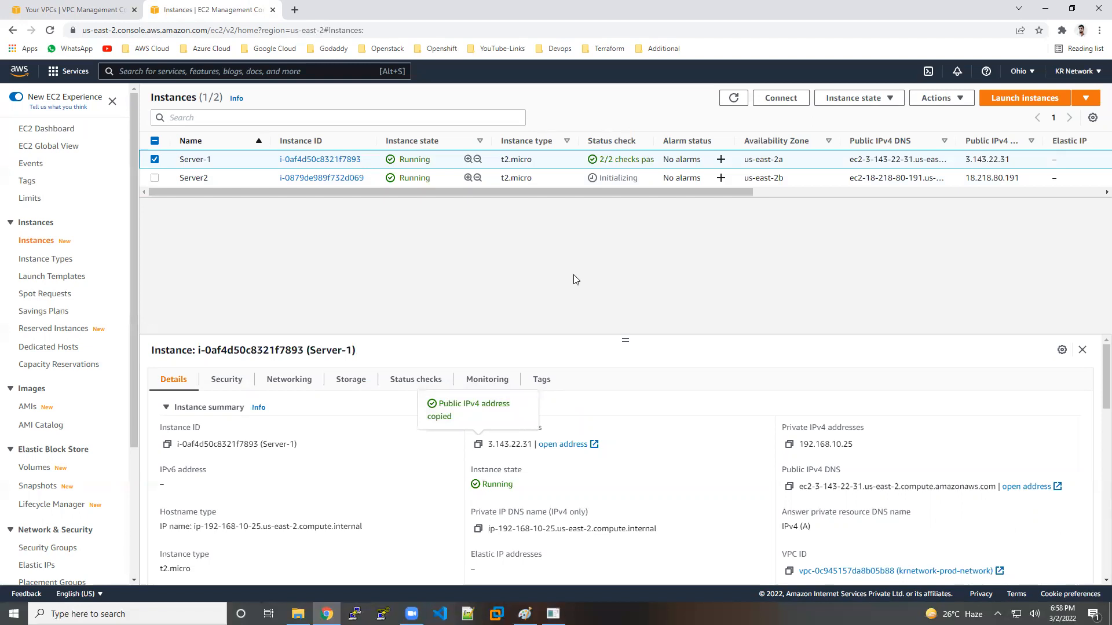
click(524, 614)
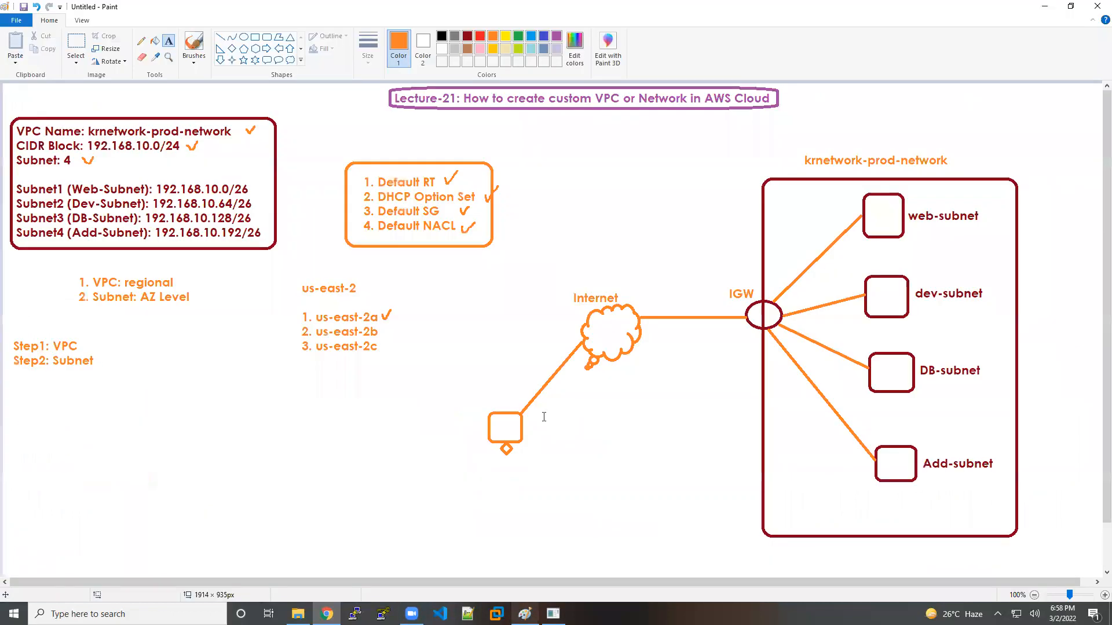